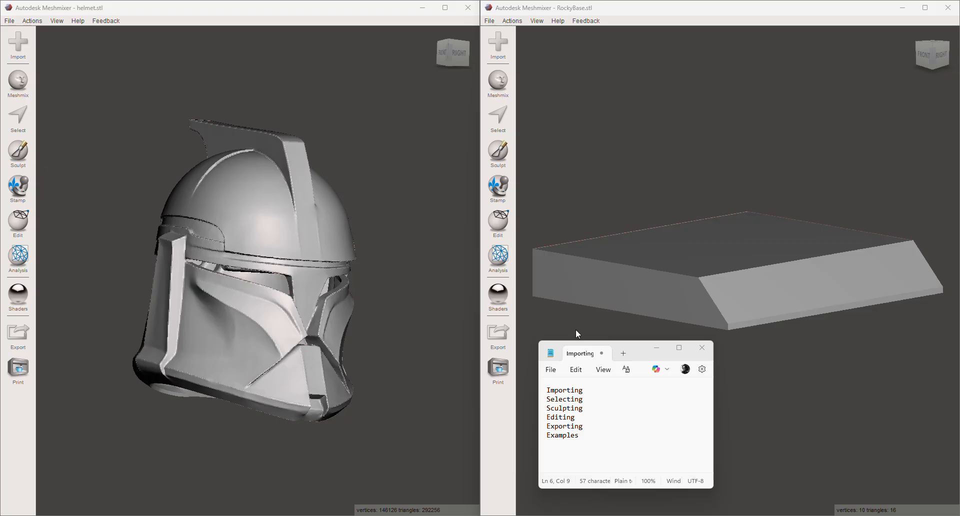
- Minimize the notes window, select the entire RockyBase mesh and delete it from the scene
click(657, 349)
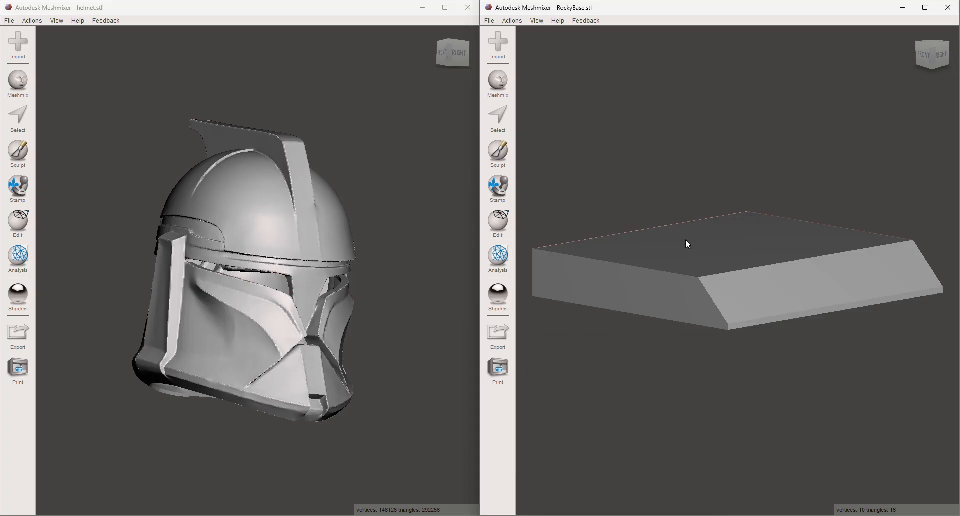
key(ctrl+a)
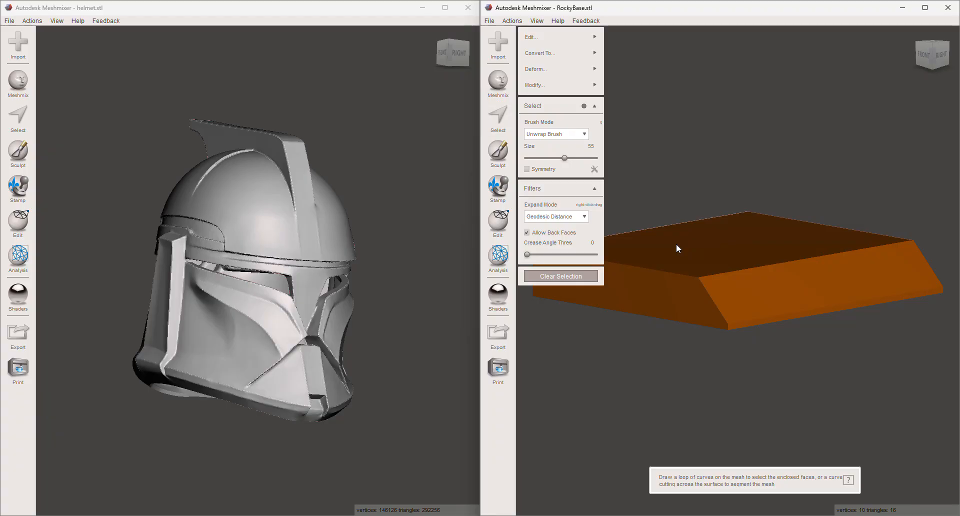
key(Delete)
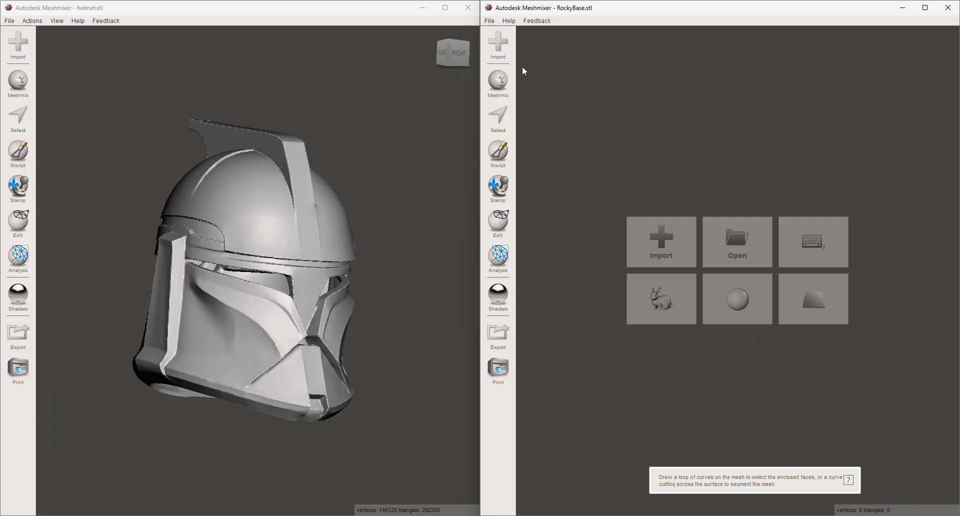
- Search the Downloads folder for "rocky" and import RockyBase.stl into the empty scene
click(670, 249)
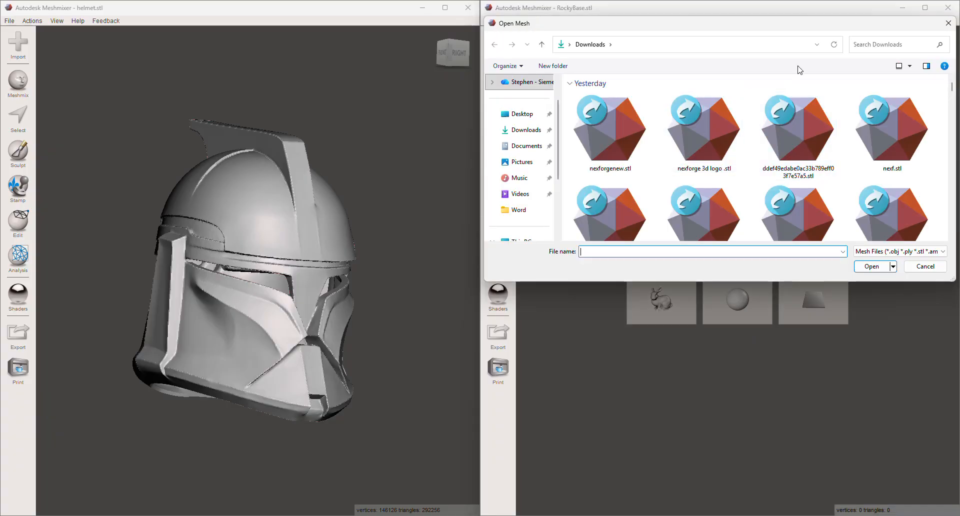
click(894, 45)
text(rocky)
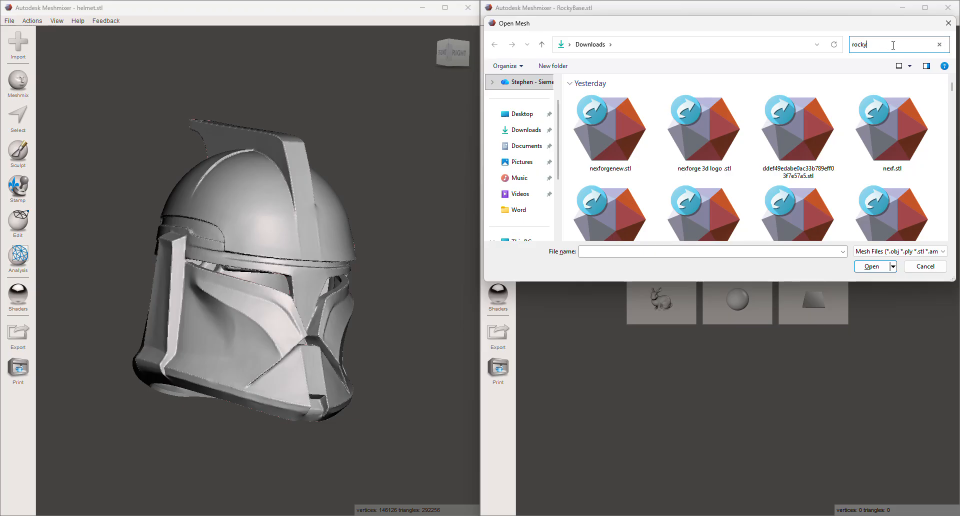
double_click(594, 113)
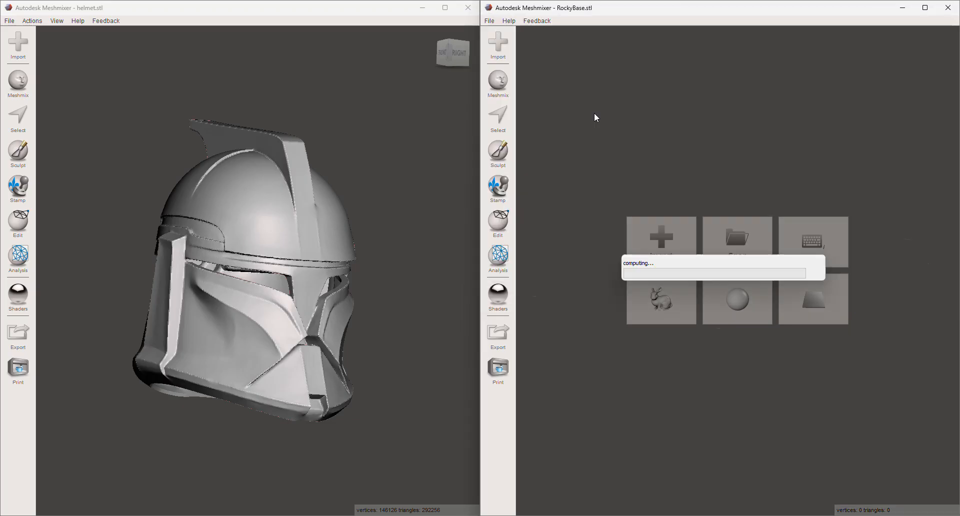
scroll(746, 210, down, 5)
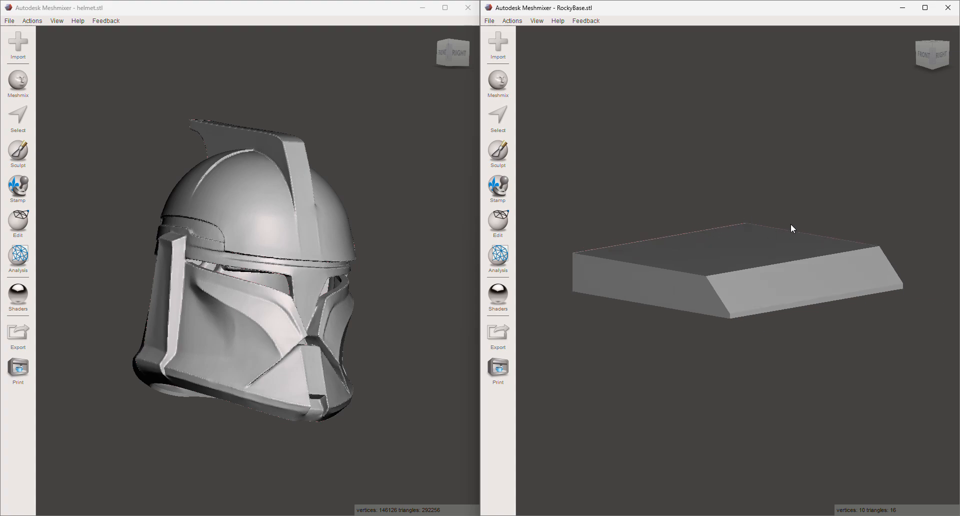
right_drag(829, 193, 814, 225)
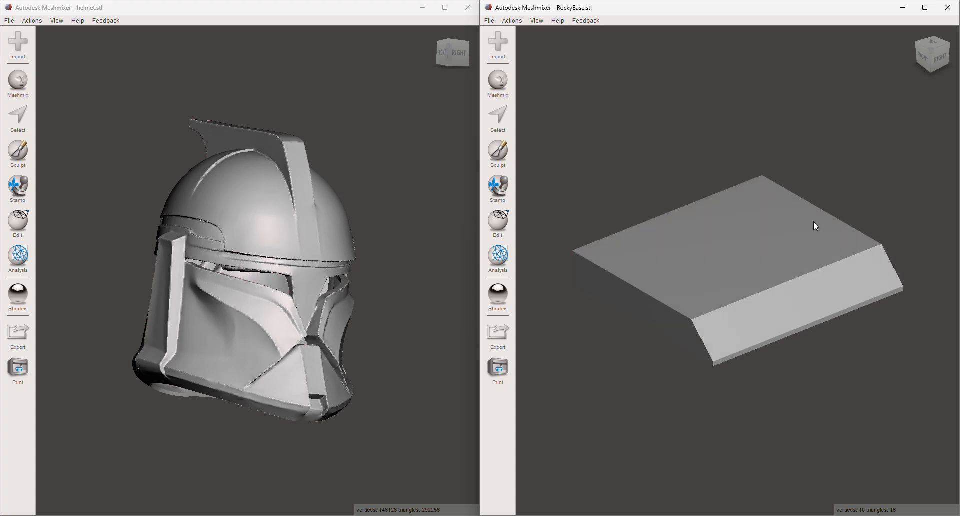
- Import TOuching.stl from the Downloads folder as a second object alongside the base
click(499, 44)
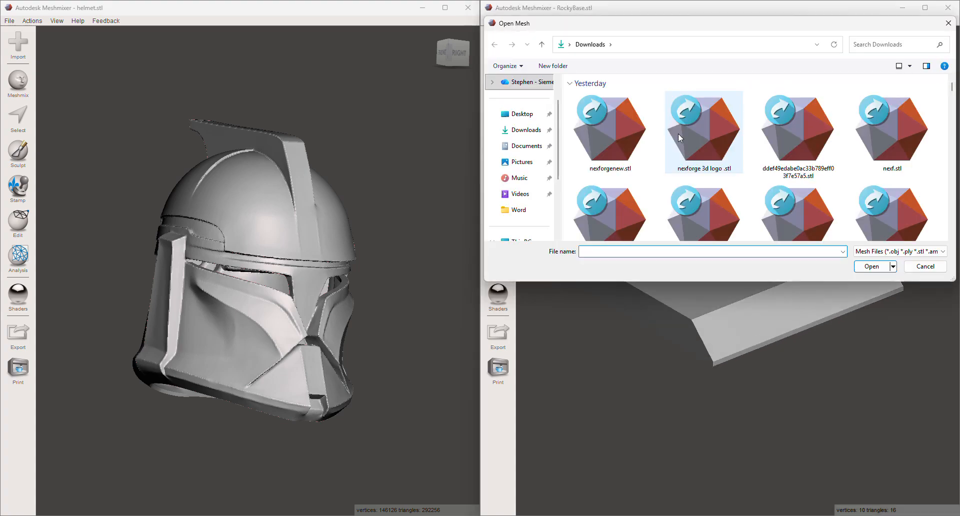
scroll(617, 133, down, 3)
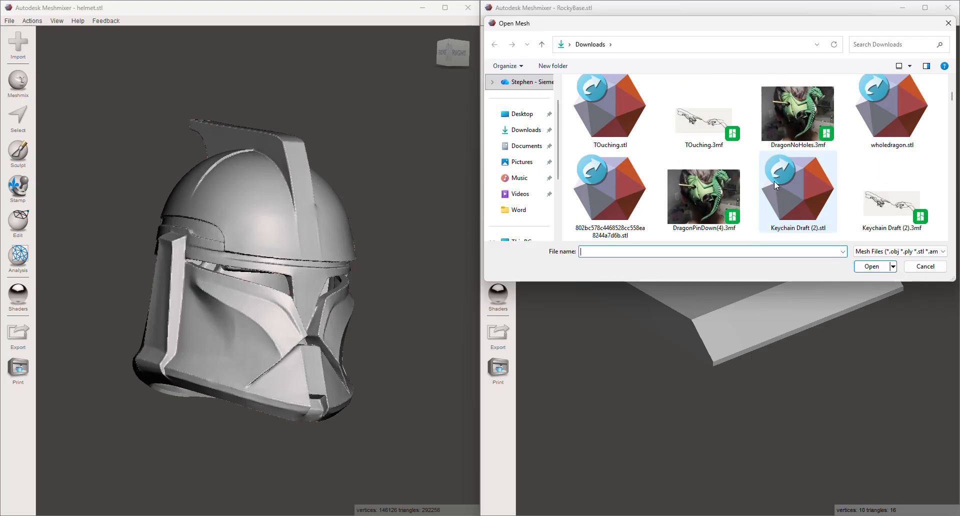
double_click(605, 115)
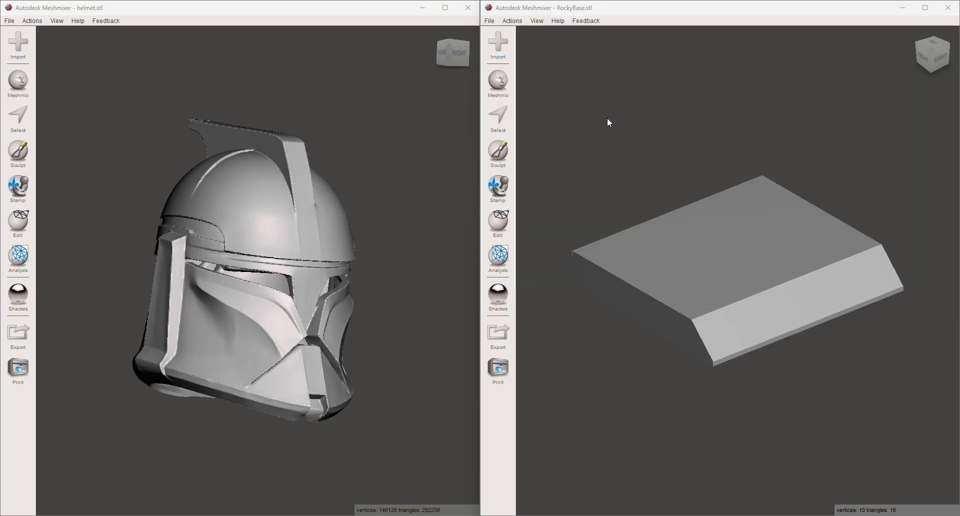
scroll(701, 178, down, 3)
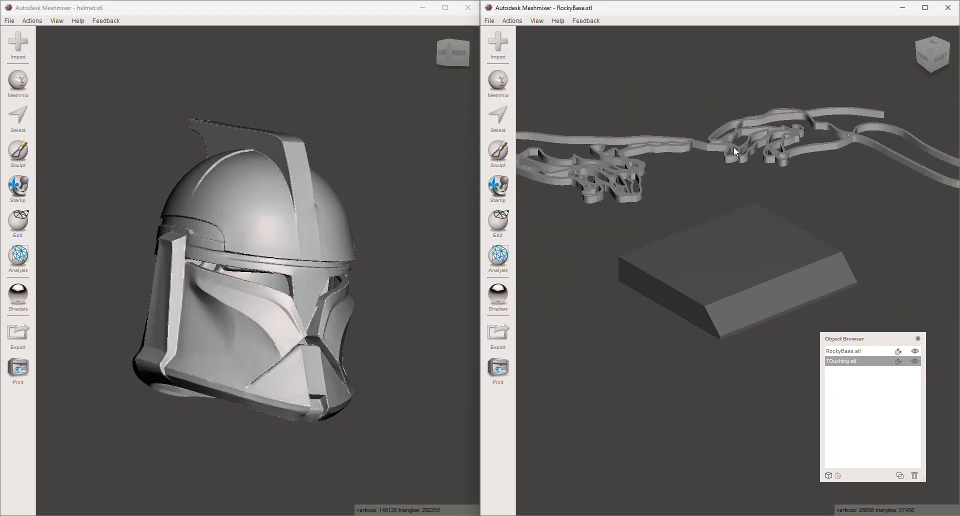
- Transform the TOuching mesh, moving it about -70 mm in X and 125 mm in Z so it runs through the base
key(t)
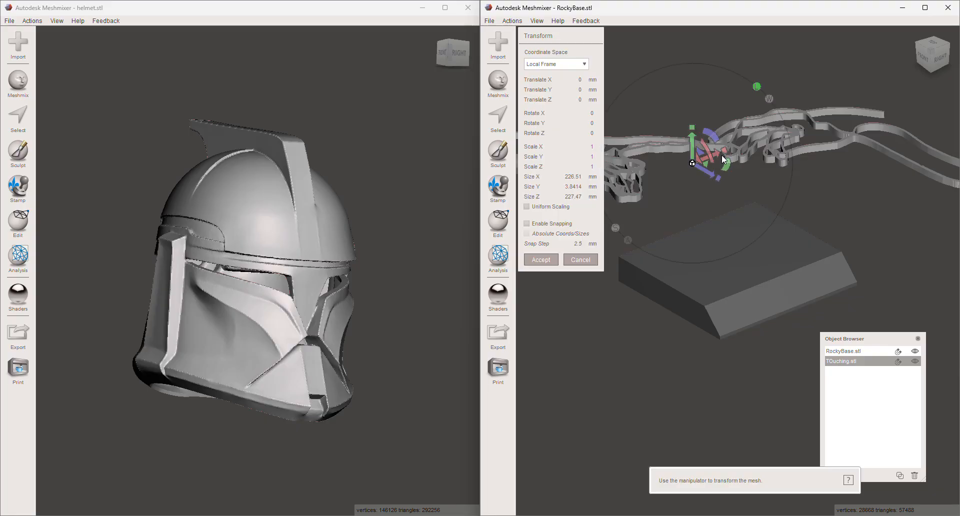
right_drag(831, 242, 820, 243)
drag(726, 186, 749, 290)
right_drag(699, 413, 722, 407)
click(551, 260)
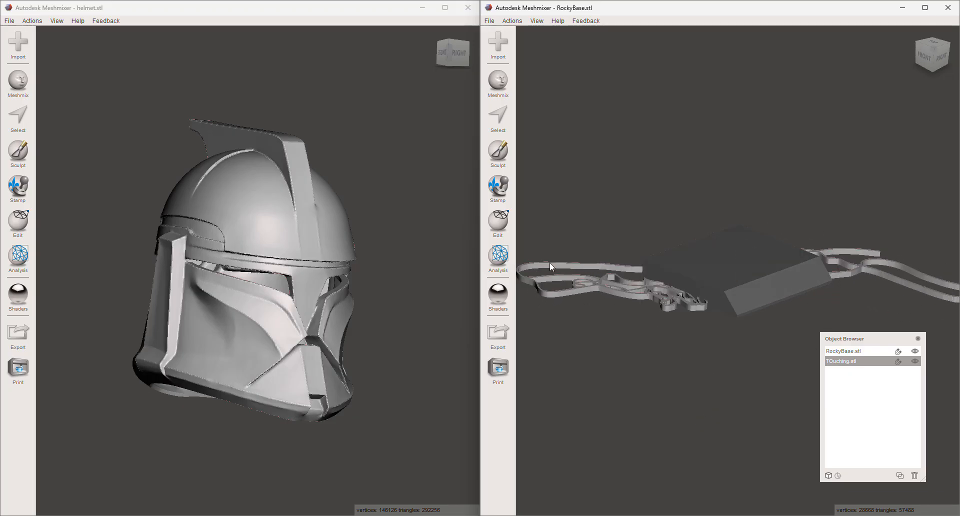
- Select both the base and the TOuching mesh and examine the combine and Boolean operations offered for them
click(726, 291)
shift+click(622, 282)
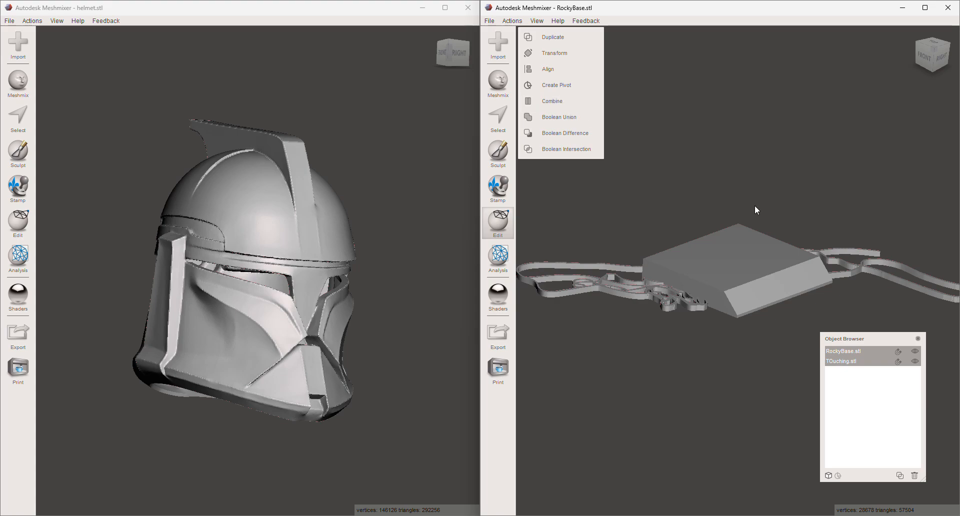
right_drag(755, 263, 776, 239)
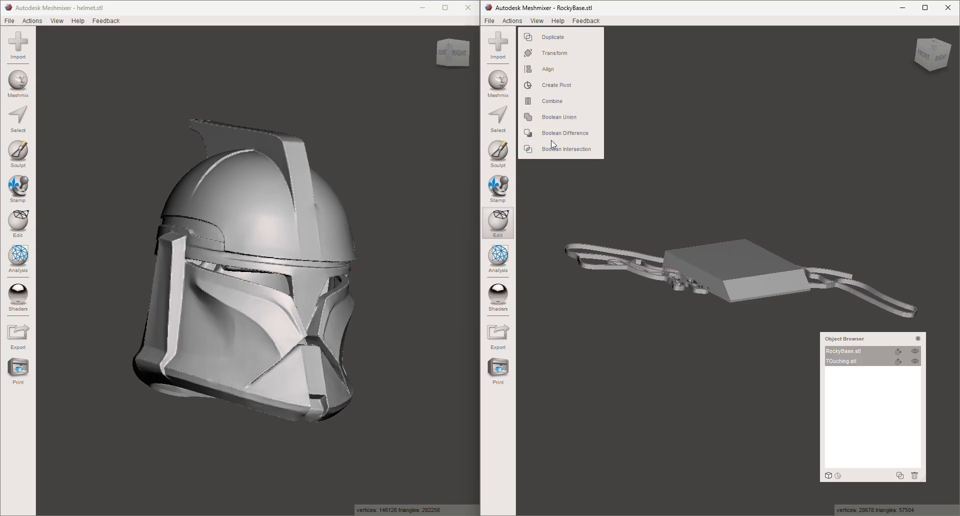
right_drag(698, 182, 684, 210)
scroll(692, 254, up, 1)
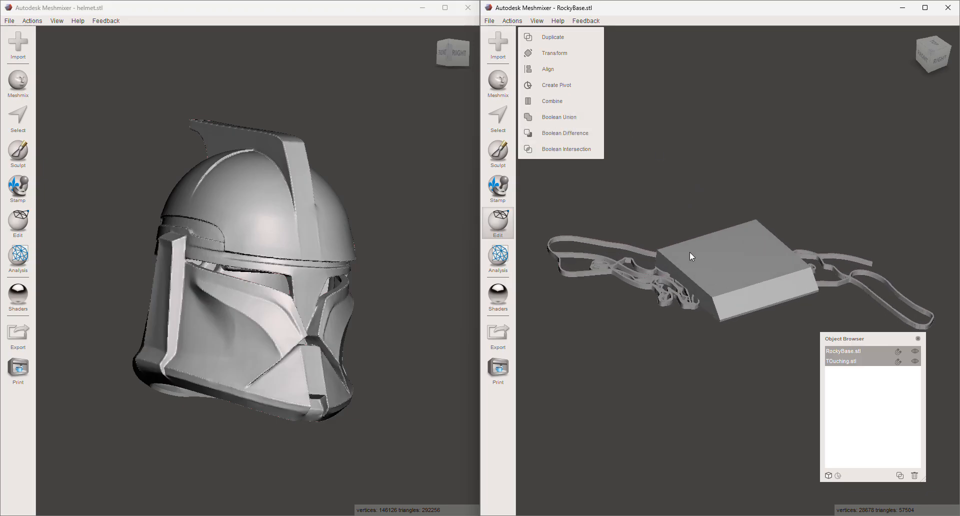
- Select only the TOuching mesh and delete it, leaving the base in the scene
click(669, 251)
key(t)
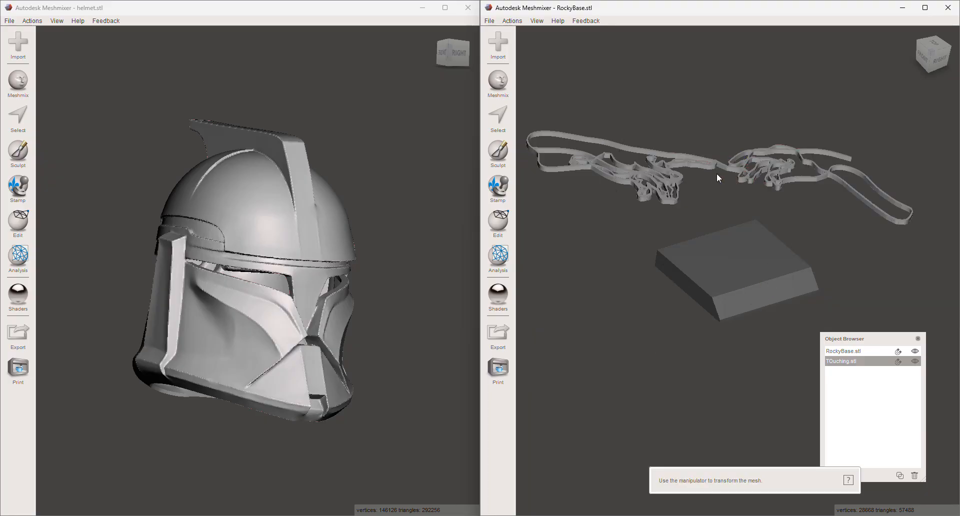
key(Delete)
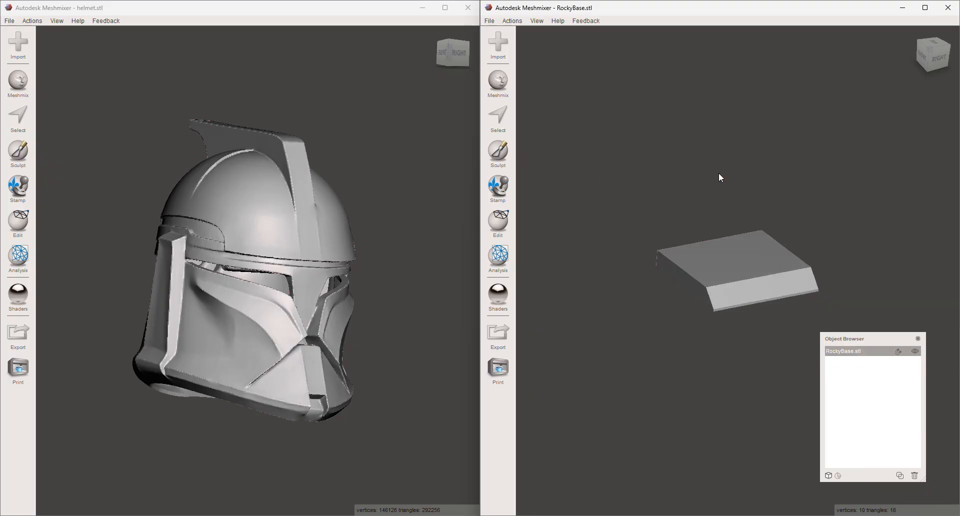
- Brush-select the top face of the base with the Unwrap Brush, and clear the selection
scroll(711, 234, up, 2)
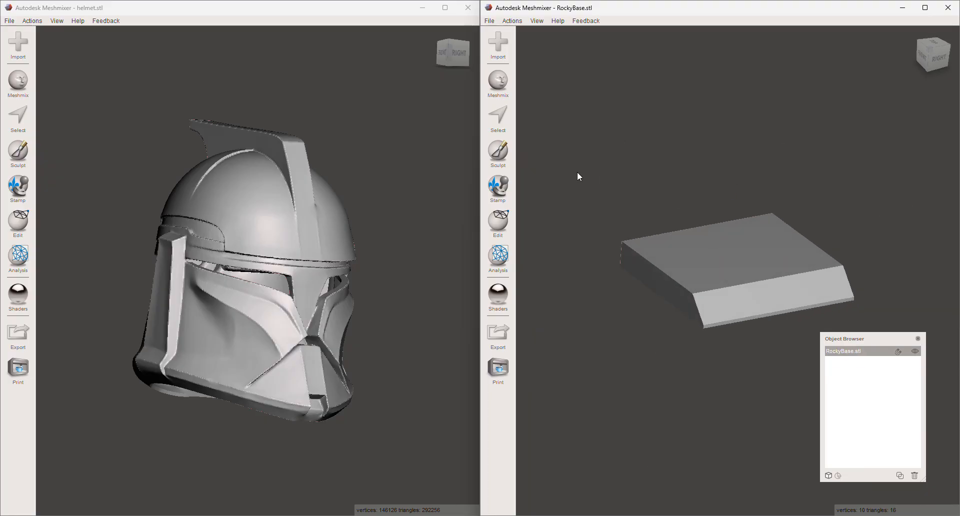
click(498, 118)
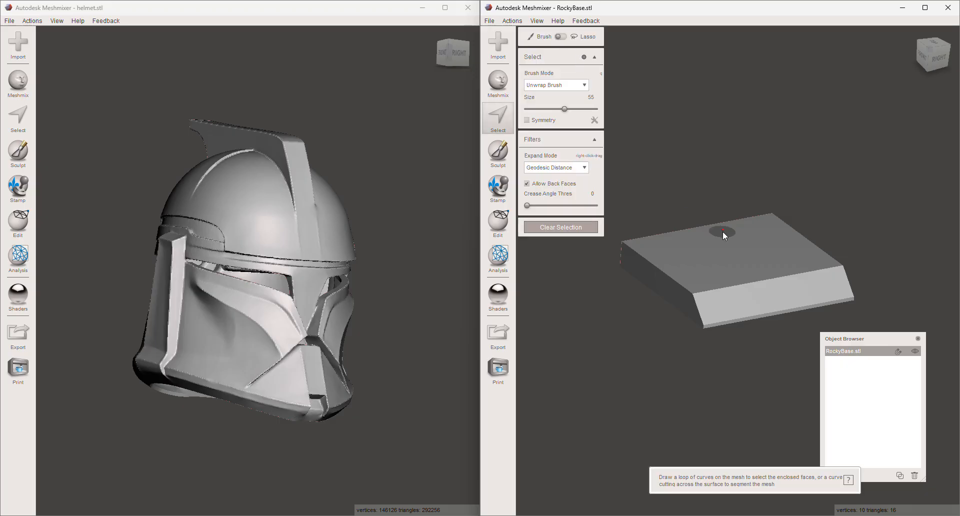
mouse_move(754, 244)
mouse_down()
mouse_move(765, 227)
mouse_move(716, 269)
mouse_up()
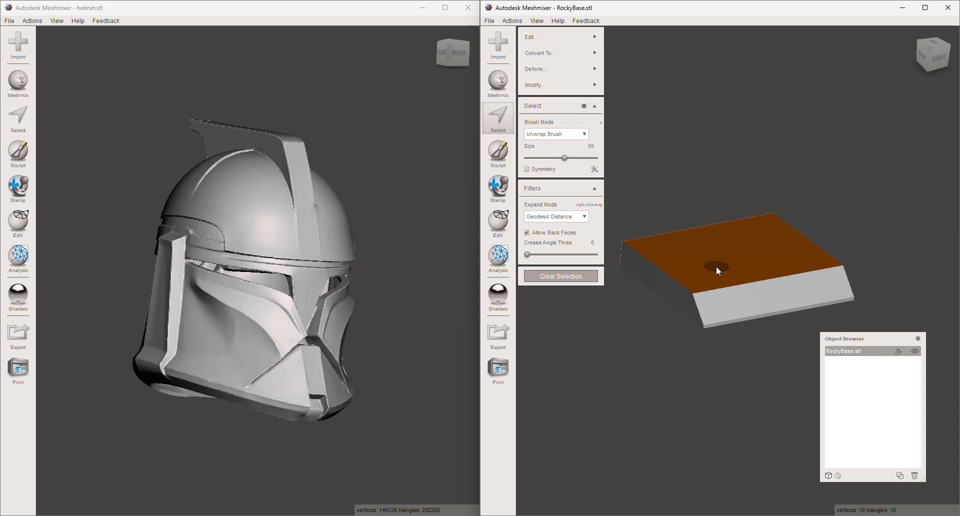
key(Escape)
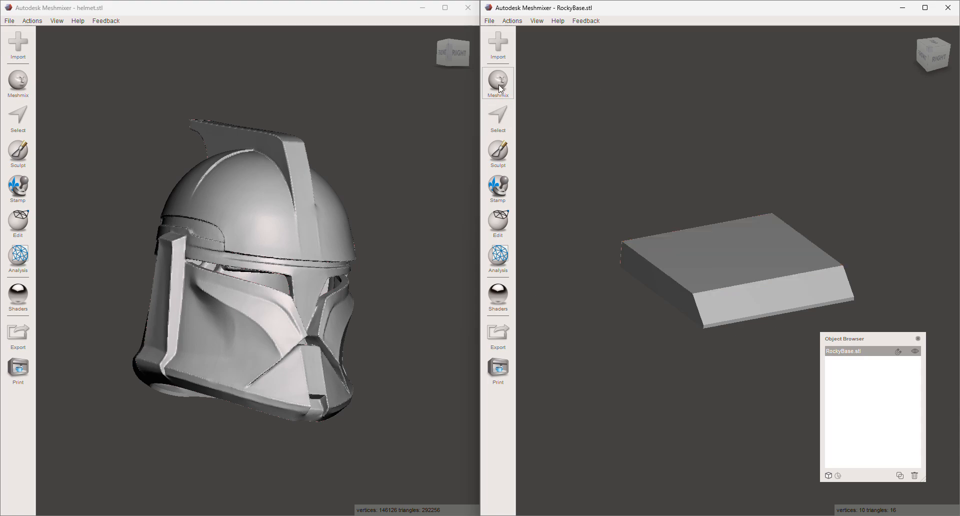
- Lasso-select the base's top and adjoining side face by drawing from outside the mesh, and clear the selection
click(508, 125)
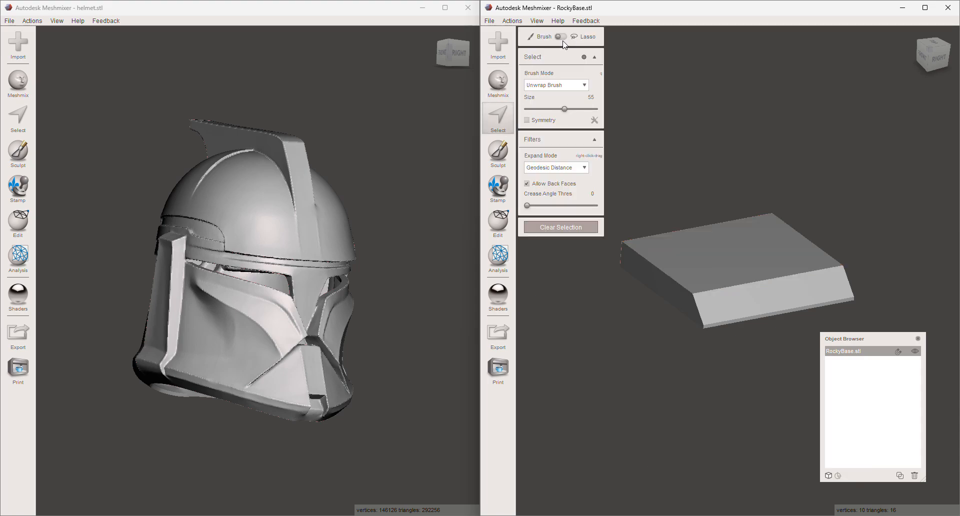
mouse_move(742, 197)
mouse_down()
mouse_move(646, 328)
mouse_move(649, 134)
mouse_up()
drag(652, 176, 682, 220)
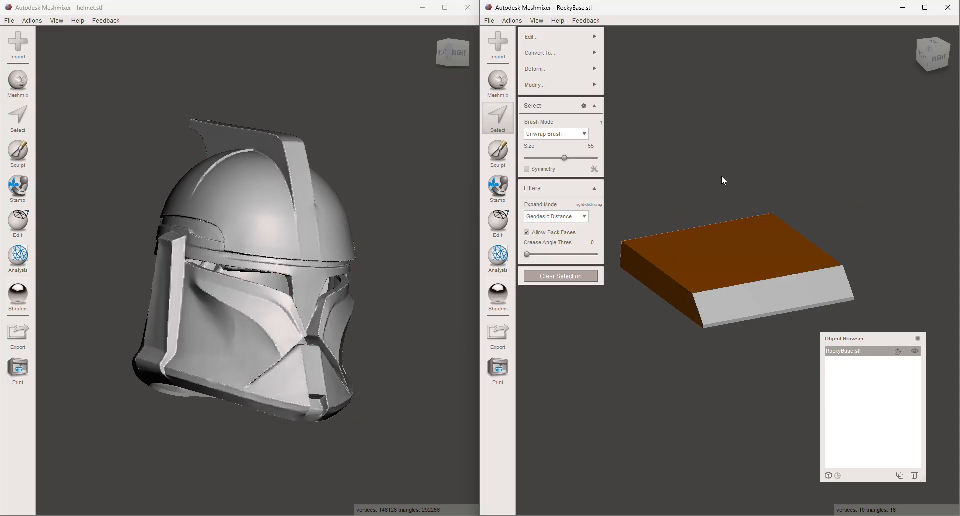
key(Escape)
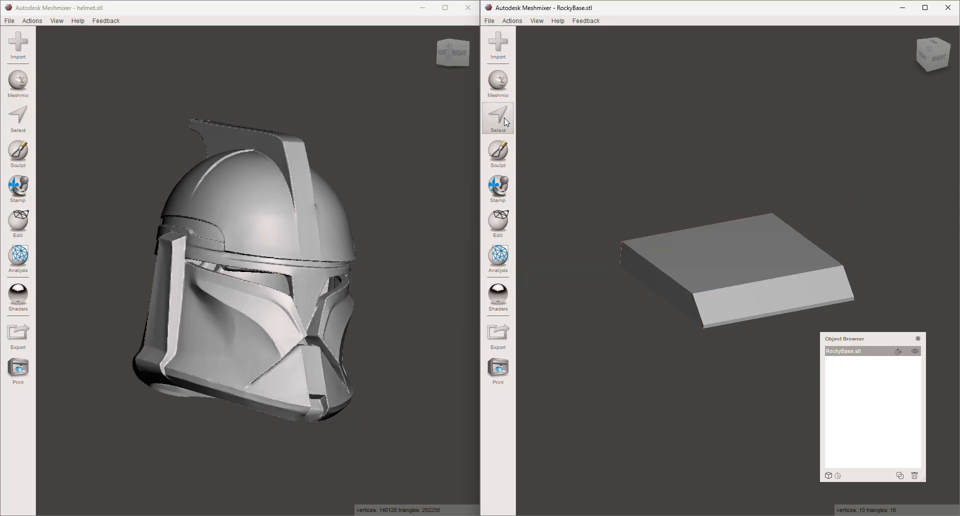
click(505, 118)
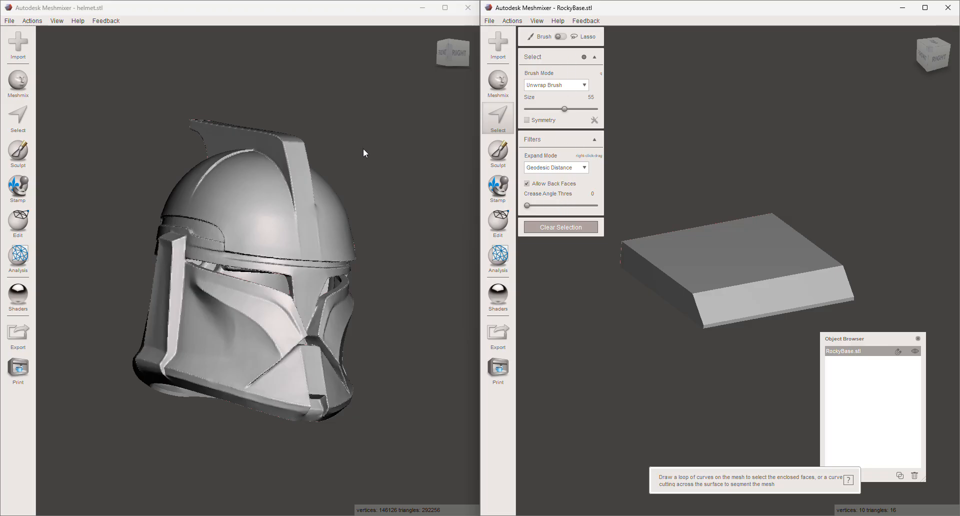
click(559, 227)
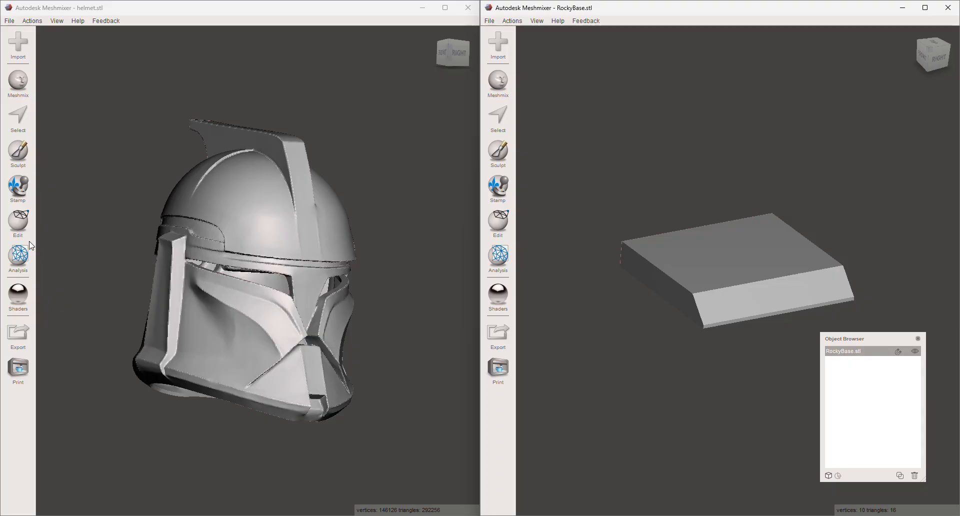
- In the helmet.stl window, brush-select a patch across the helmet's dome, and clear the selection
click(23, 121)
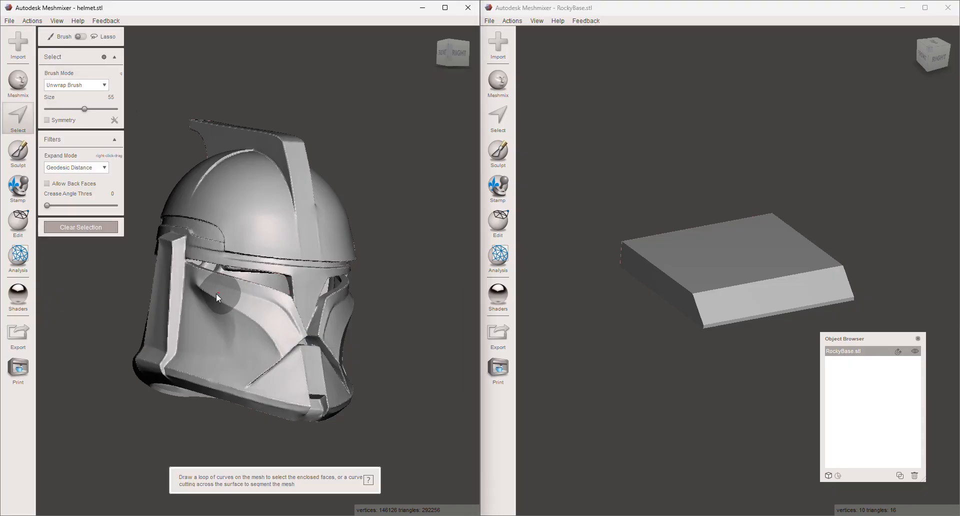
right_drag(276, 238, 290, 298)
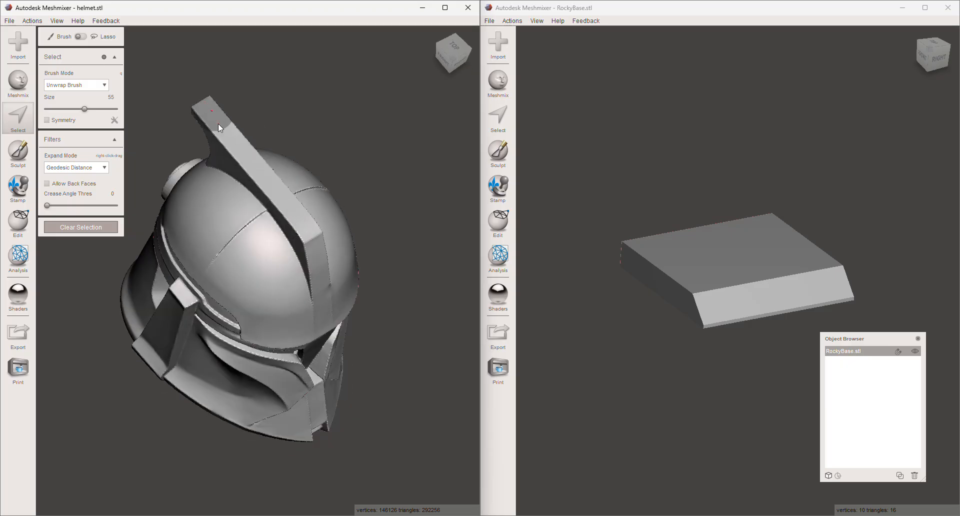
mouse_move(293, 215)
right_down()
mouse_move(292, 123)
mouse_move(272, 166)
mouse_move(298, 164)
right_up()
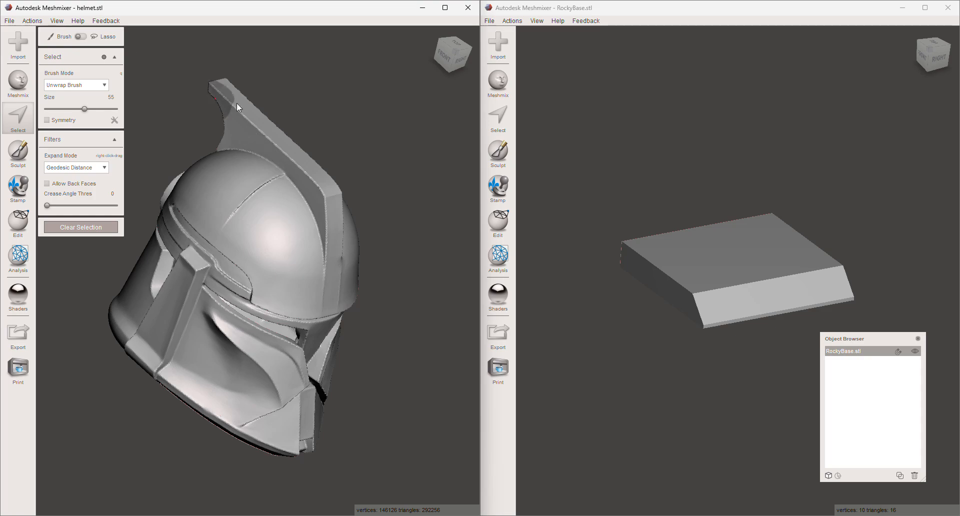
drag(250, 218, 269, 239)
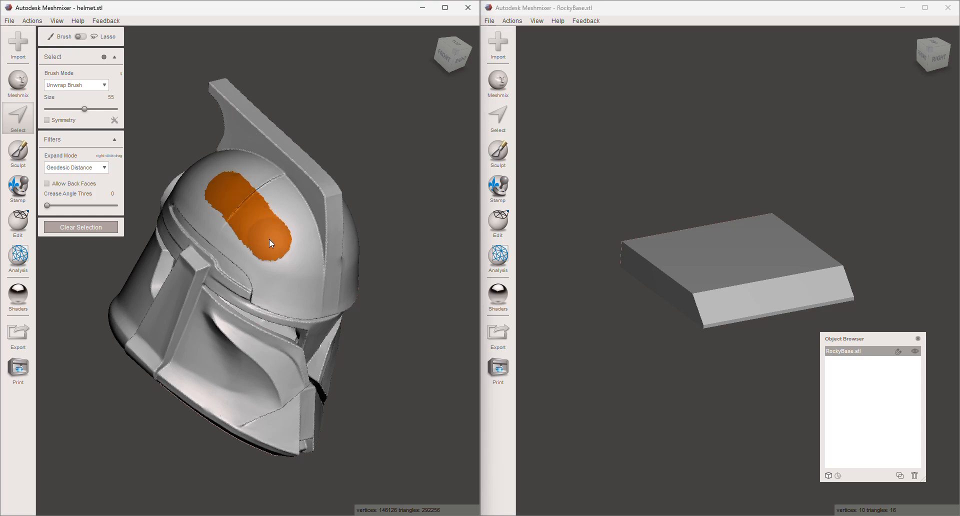
drag(247, 169, 274, 209)
key(Escape)
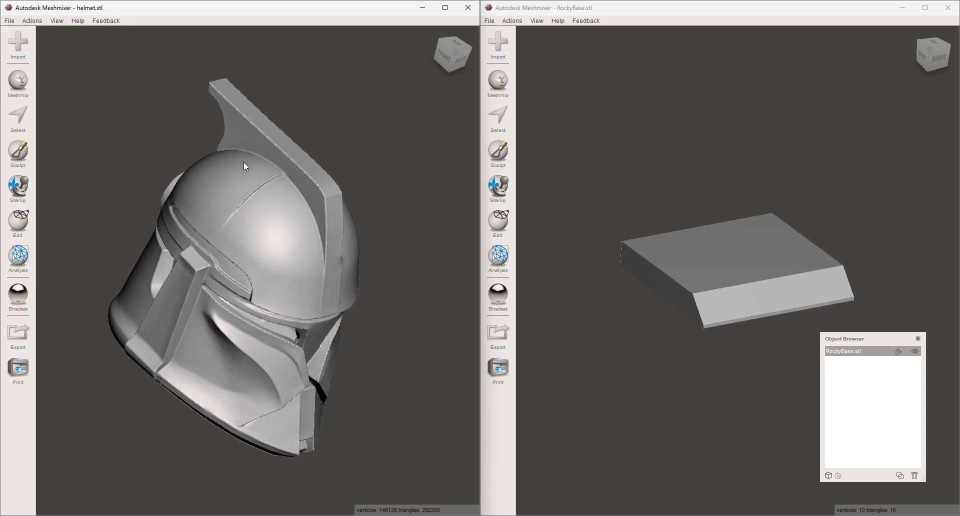
- Brush-select the upper tip of the helmet's crest with the Unwrap Brush, and clear the selection
key(s)
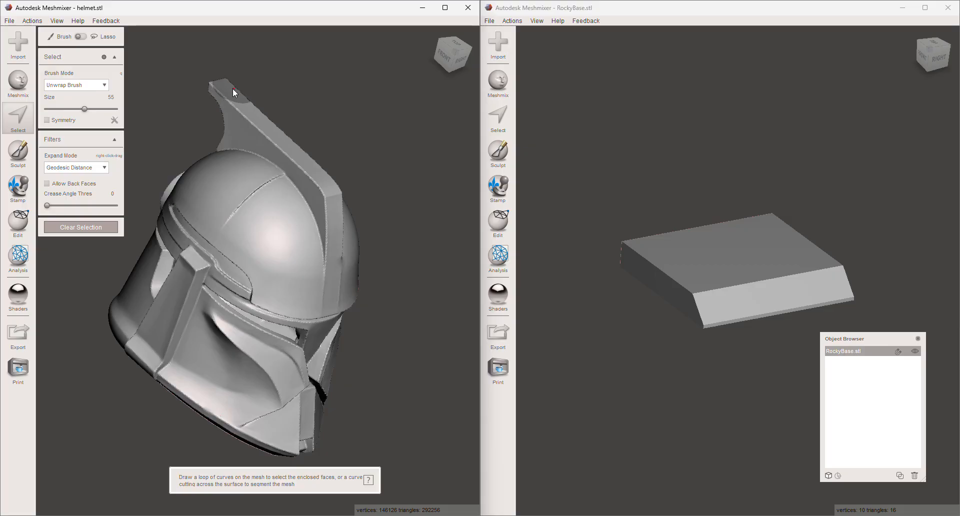
drag(227, 90, 257, 125)
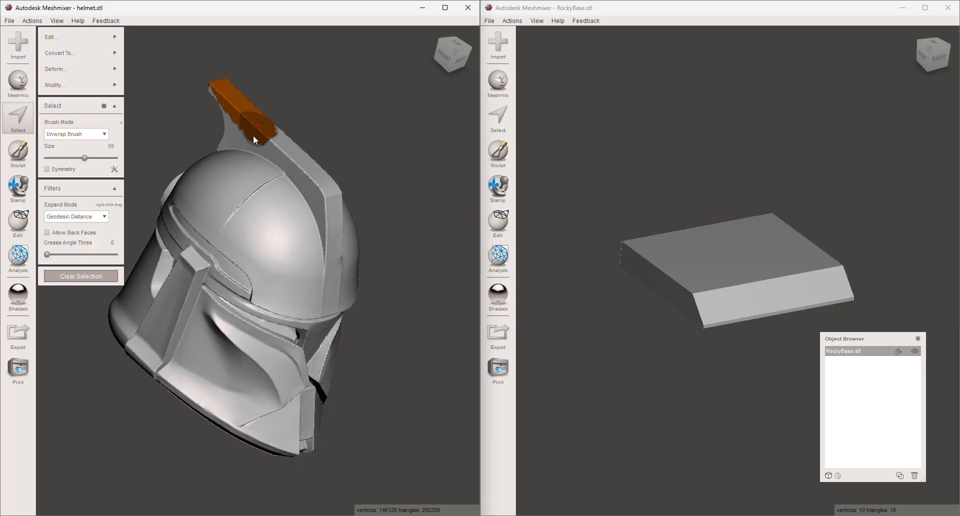
key(Escape)
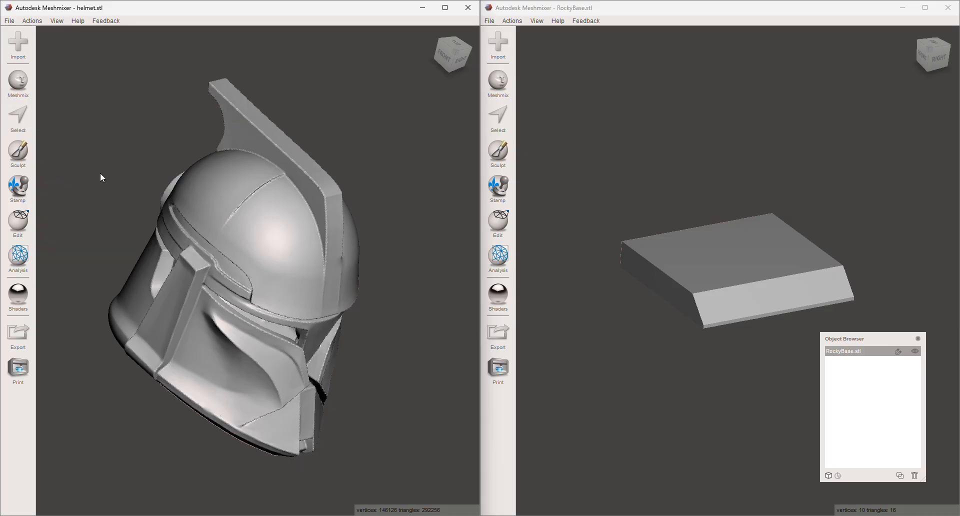
- Set the selection's crease angle threshold to 80.82 and brush-select the top face of the helmet's crest
click(21, 117)
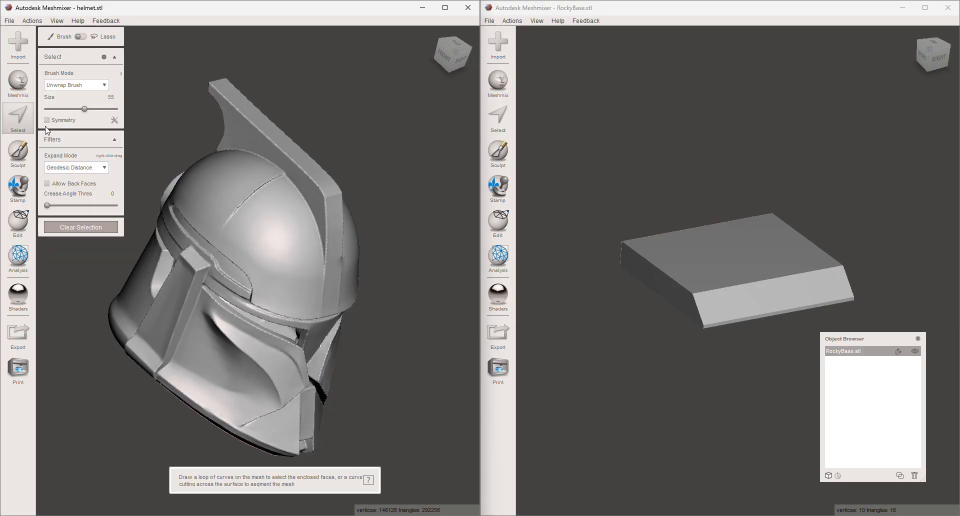
click(107, 207)
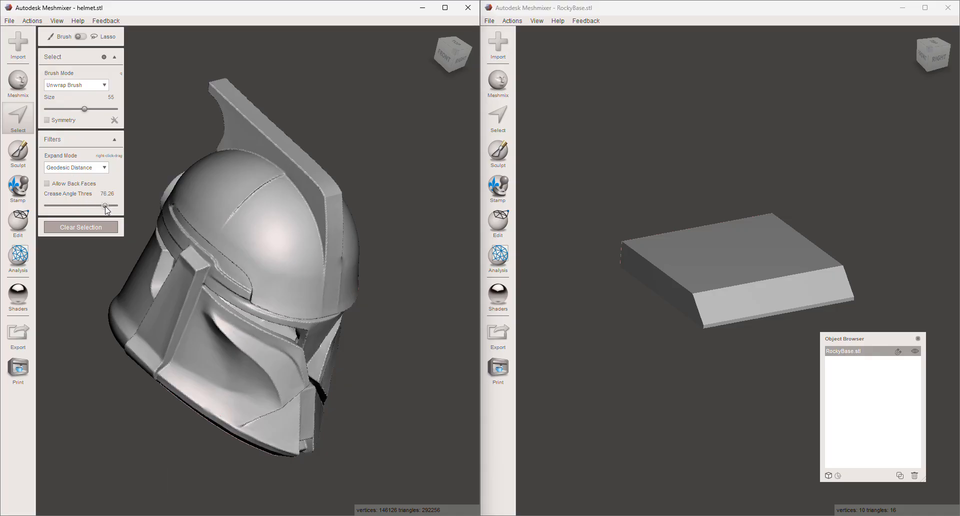
drag(107, 206, 111, 209)
right_drag(169, 169, 167, 187)
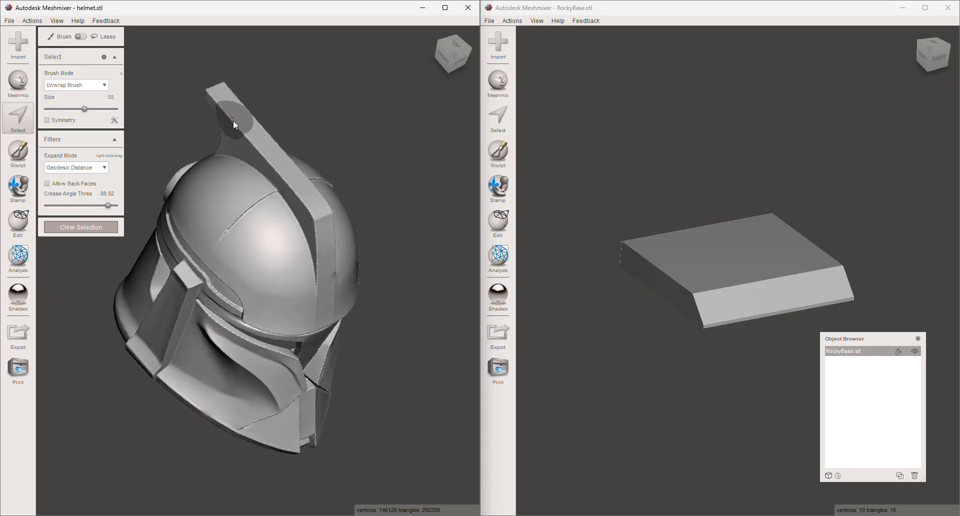
mouse_move(237, 125)
mouse_down()
mouse_move(231, 108)
mouse_move(261, 145)
mouse_up()
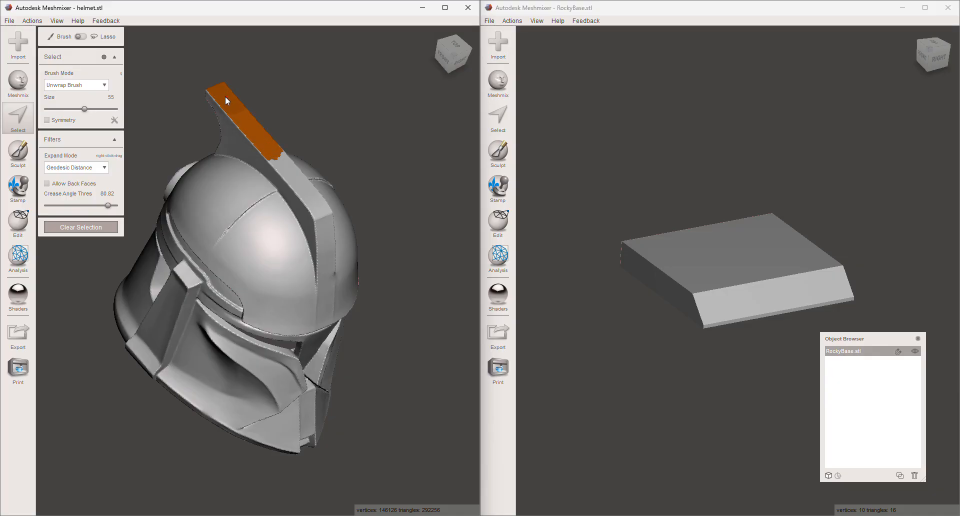
- Brush a patch on the helmet's cheek below the visor into the selection, and continue brushing along the crest's top
right_drag(276, 224, 285, 335)
drag(281, 330, 275, 325)
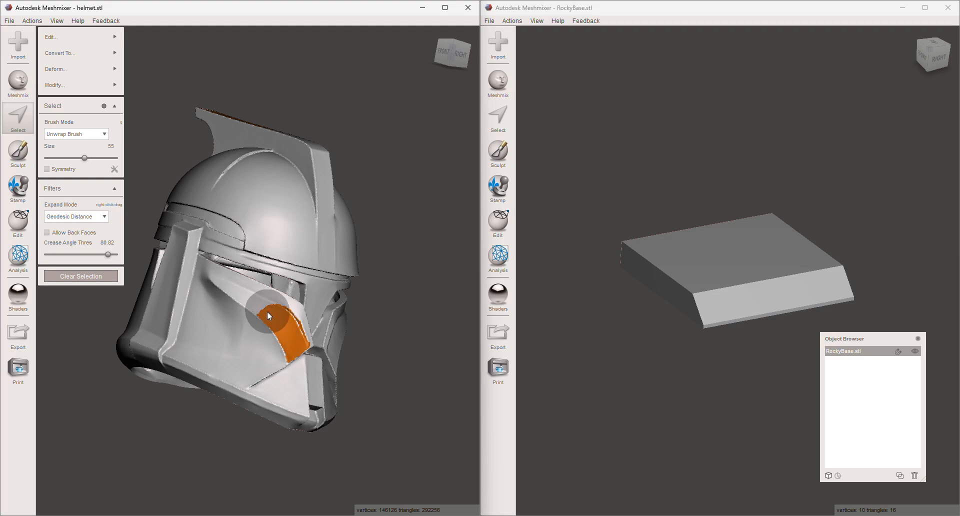
right_drag(277, 242, 301, 149)
click(284, 137)
- Set the crease angle threshold to 0 and brush over the crest's tip and side face
drag(109, 255, 46, 255)
right_drag(252, 206, 323, 191)
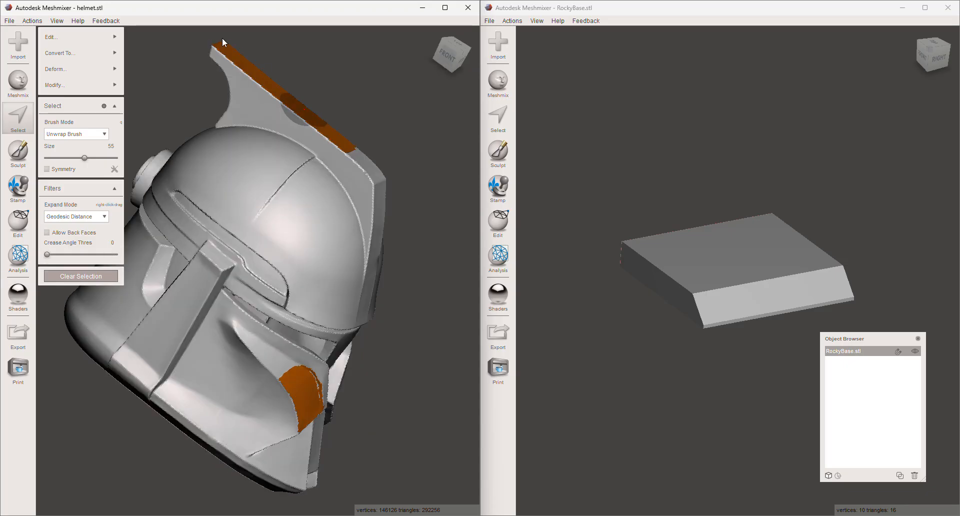
click(216, 56)
right_drag(353, 89, 303, 113)
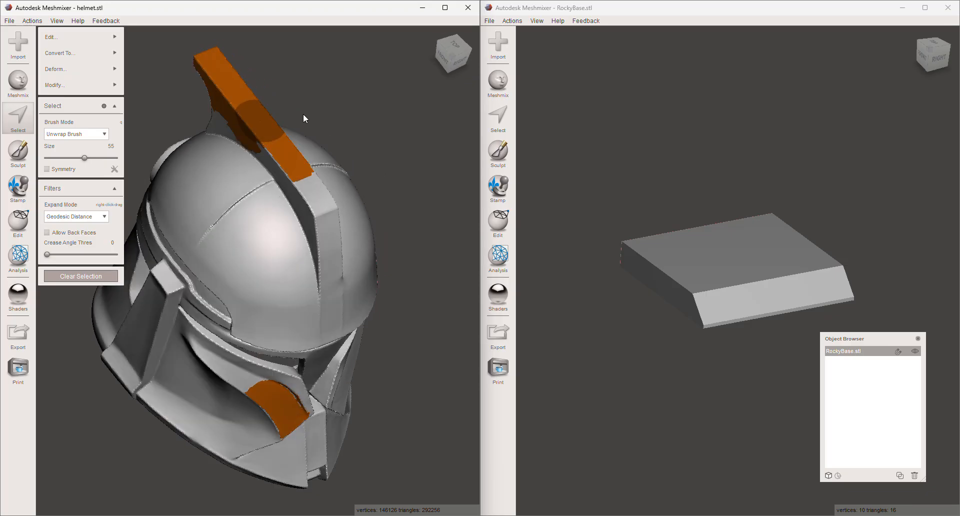
- Undo the brushed crest and cheek selections on the helmet and leave selection mode
key(ctrl+z)
key(ctrl+z)
key(ctrl+z)
key(ctrl+z)
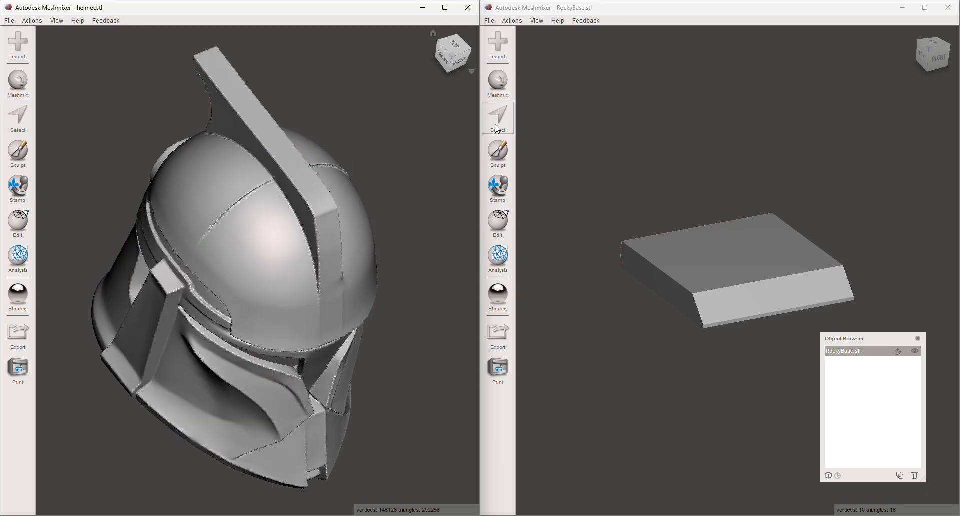
- Review the Sculpt tool's falloff curves and its primary and secondary brushes, and leave the tool
right_drag(356, 199, 349, 157)
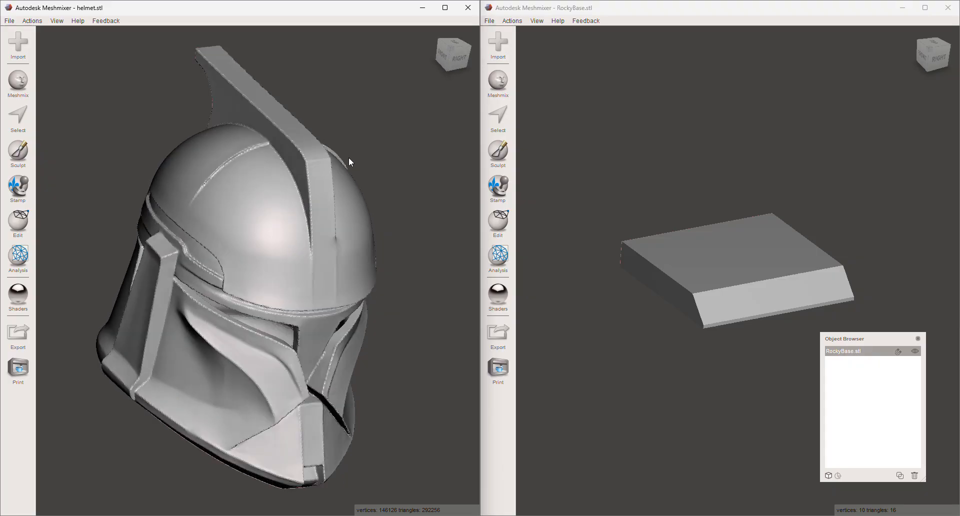
click(20, 150)
mouse_move(89, 84)
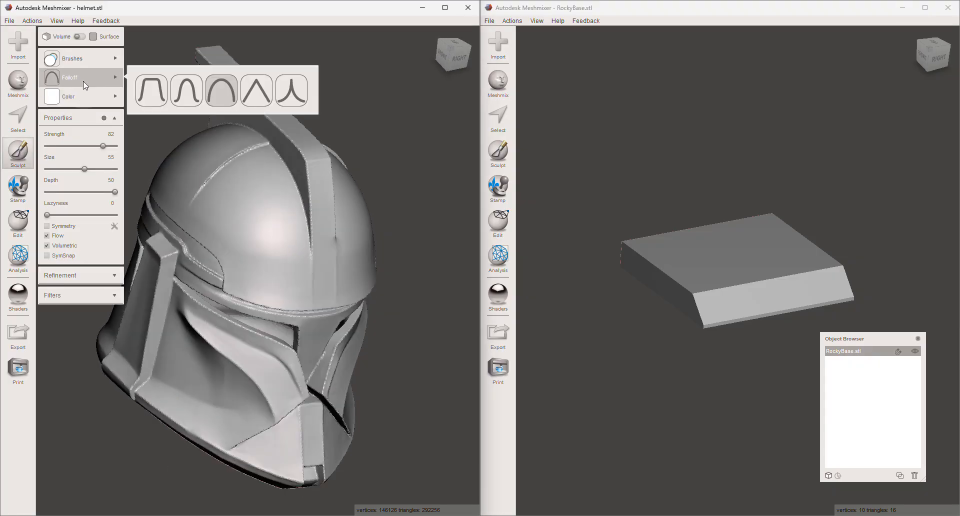
mouse_move(90, 60)
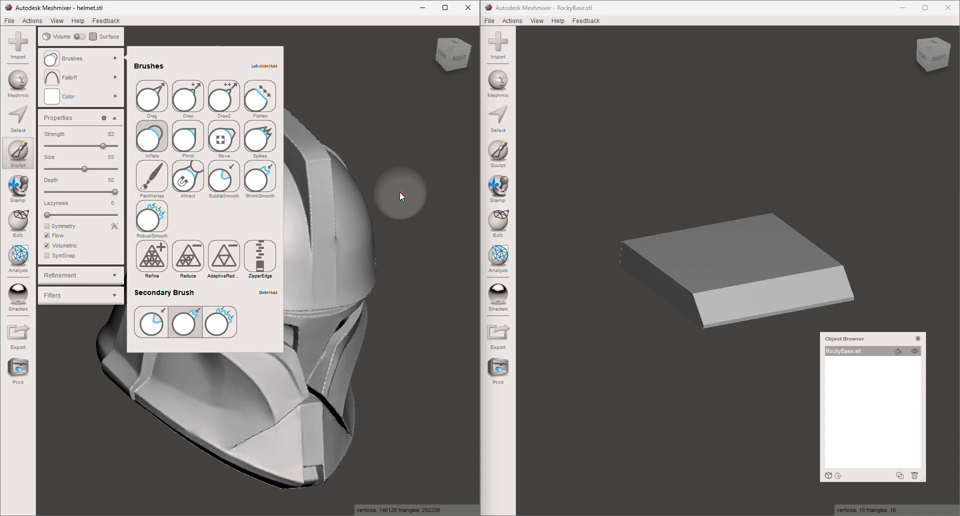
key(Escape)
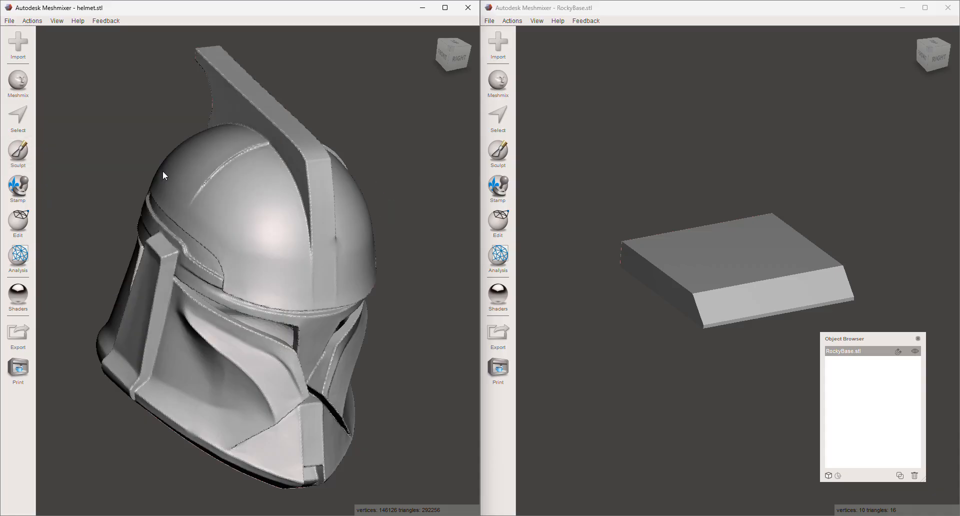
- Sculpt a bulge on the helmet's dome beside the crest using the Inflate brush at strength 82 and size 55
click(16, 157)
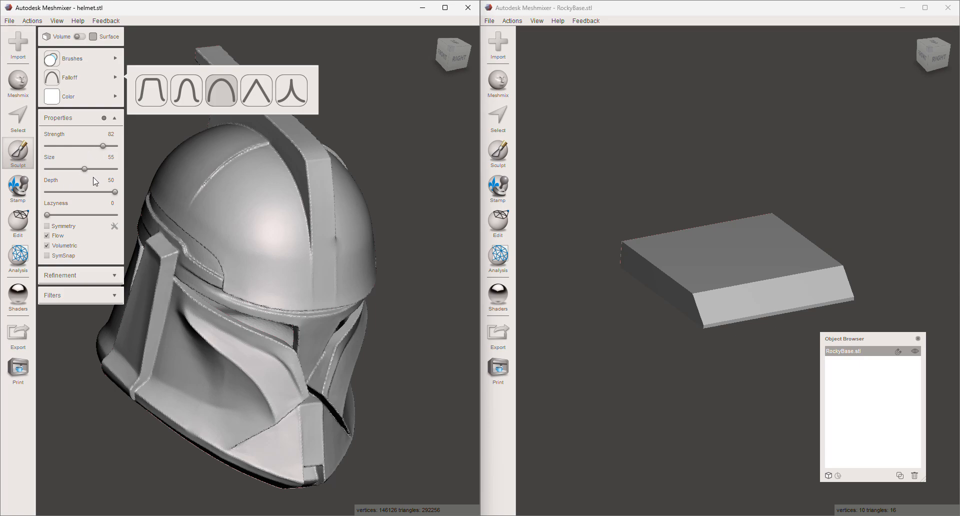
drag(254, 214, 240, 204)
right_drag(240, 203, 289, 268)
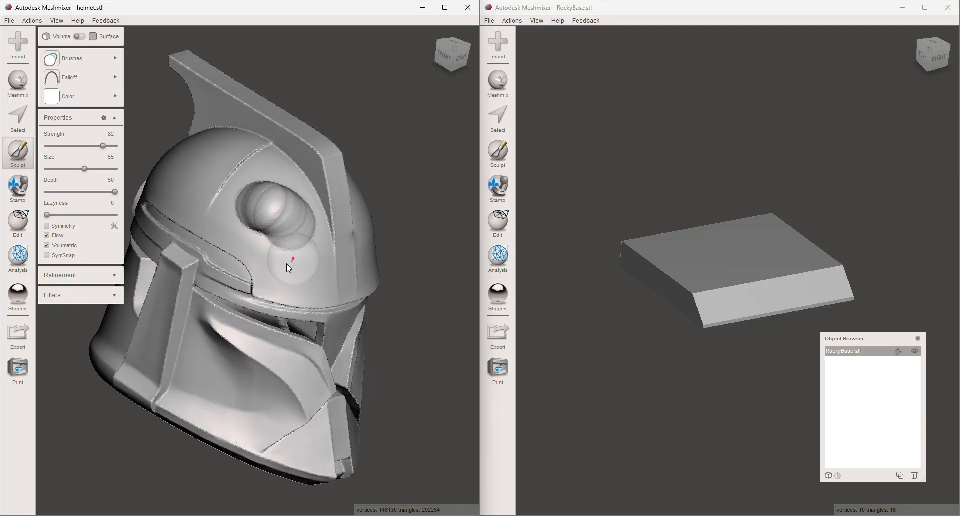
- Smooth the inflated bulge on the dome with the secondary ShrinkSmooth brush
mouse_move(79, 64)
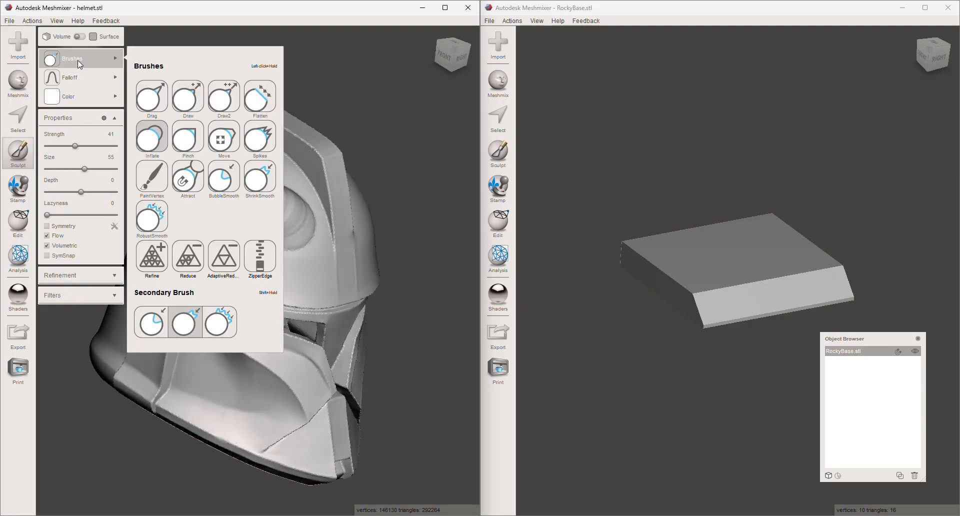
key(super+shift+s)
mouse_move(272, 219)
shift+mouse_down()
mouse_move(267, 197)
mouse_move(252, 210)
mouse_move(278, 241)
mouse_move(305, 230)
mouse_move(274, 196)
shift+mouse_up()
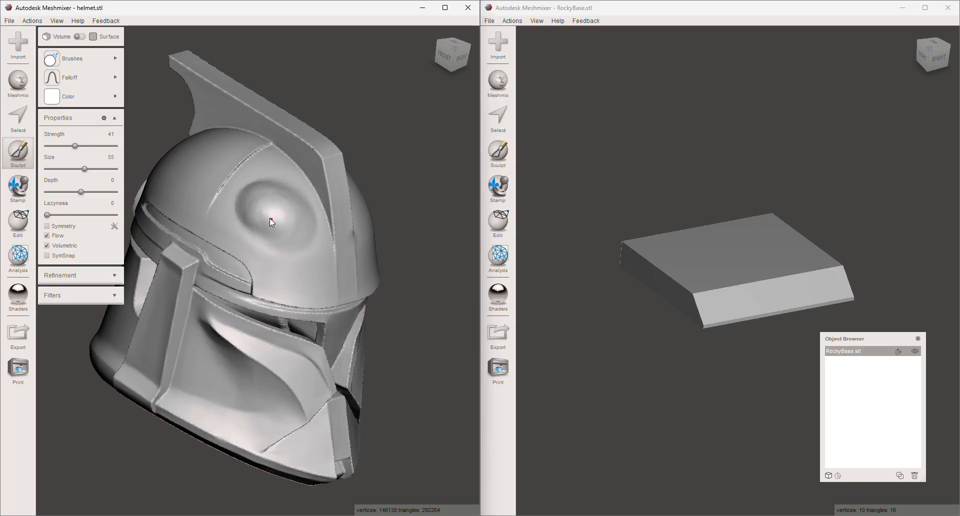
- With brush size 24 and strength 36, inflate and smooth the edges of the strip below the helmet's ear disc
mouse_move(257, 212)
right_down()
mouse_move(315, 210)
mouse_move(451, 255)
right_up()
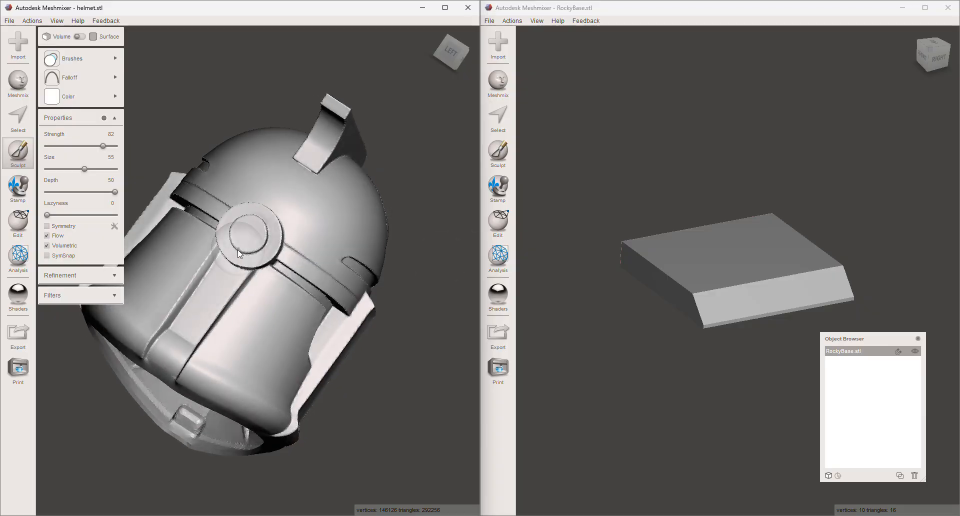
scroll(236, 246, up, 4)
mouse_move(272, 284)
right_down()
mouse_move(232, 235)
mouse_move(363, 278)
mouse_move(287, 275)
right_up()
scroll(286, 275, up, 4)
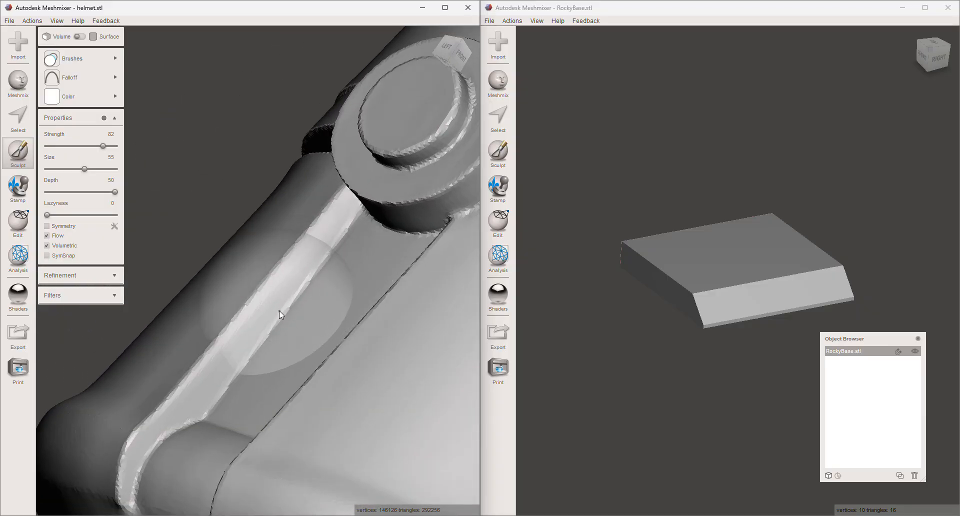
drag(85, 169, 63, 169)
right_drag(280, 302, 155, 210)
click(71, 146)
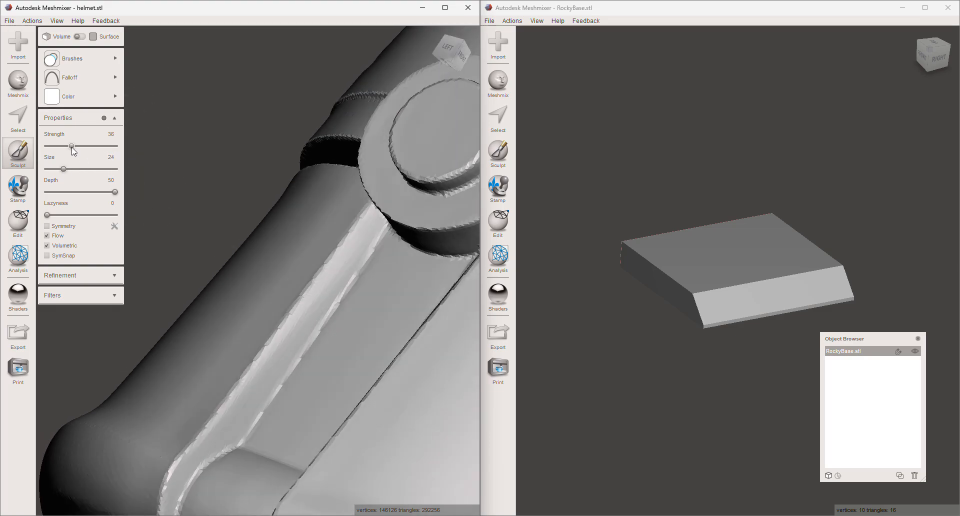
mouse_move(324, 324)
mouse_down()
mouse_move(269, 399)
mouse_move(325, 329)
mouse_move(297, 369)
mouse_up()
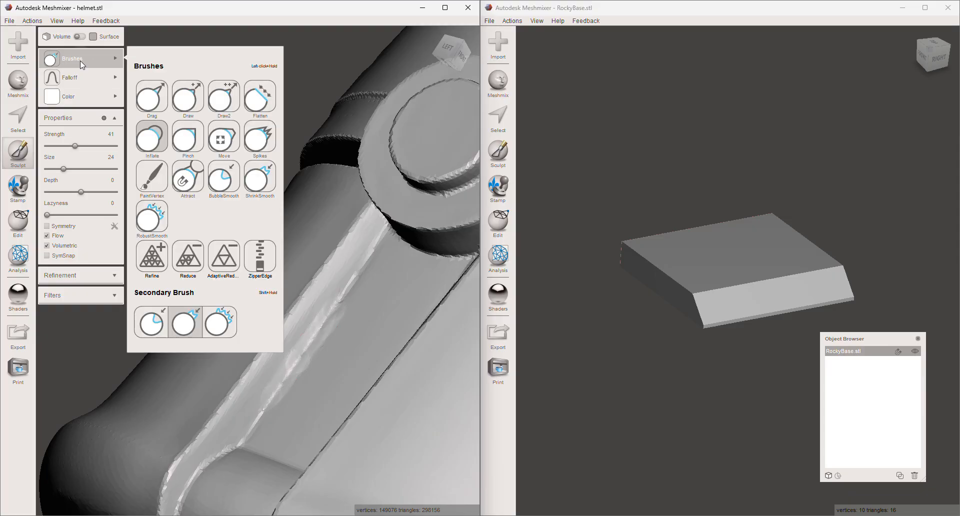
mouse_move(365, 324)
mouse_down()
mouse_move(332, 302)
mouse_move(267, 403)
mouse_move(350, 285)
mouse_move(264, 417)
mouse_up()
- Sculpt along the upper part of the vertical panel's edge beside the curved slot with the small Inflate brush
mouse_move(278, 399)
right_down()
mouse_move(359, 392)
mouse_move(423, 437)
right_up()
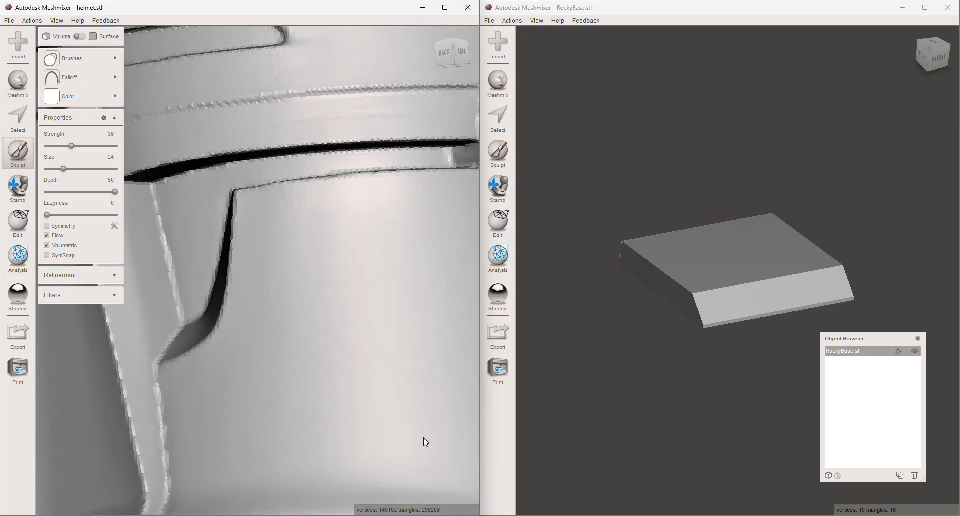
mouse_move(154, 215)
mouse_down()
mouse_move(167, 275)
mouse_move(158, 213)
mouse_move(184, 285)
mouse_move(182, 324)
mouse_move(214, 262)
mouse_move(180, 309)
mouse_move(166, 259)
mouse_up()
click(80, 59)
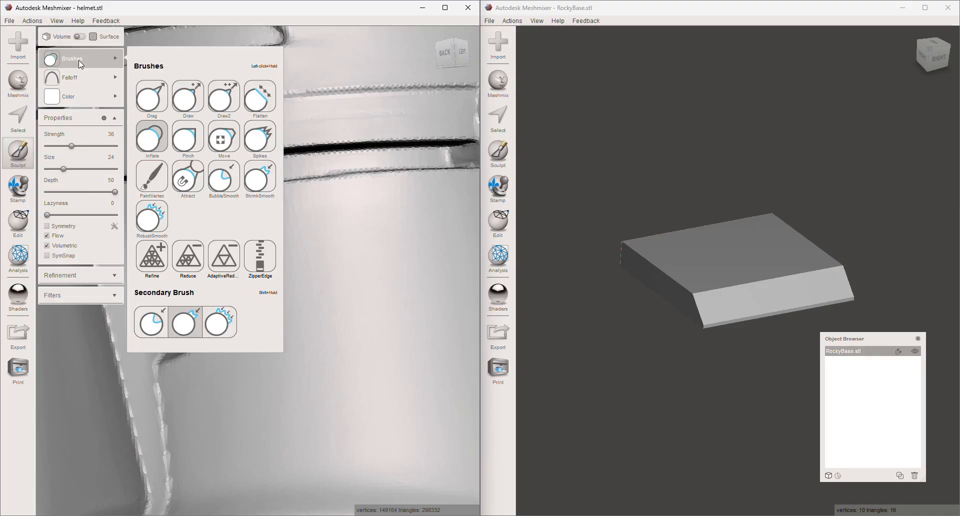
- Enable Symmetry for sculpting and check the symmetry line around the helmet
click(80, 96)
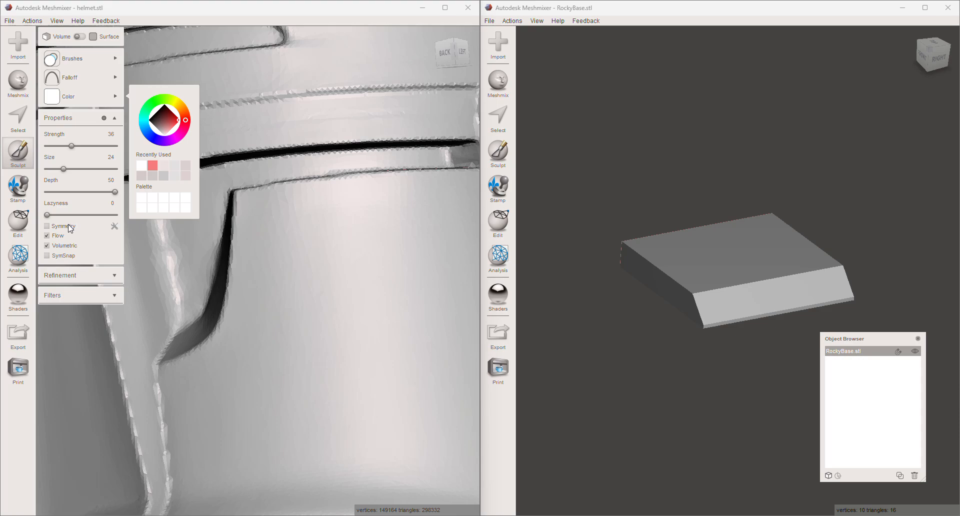
click(68, 226)
scroll(251, 228, down, 10)
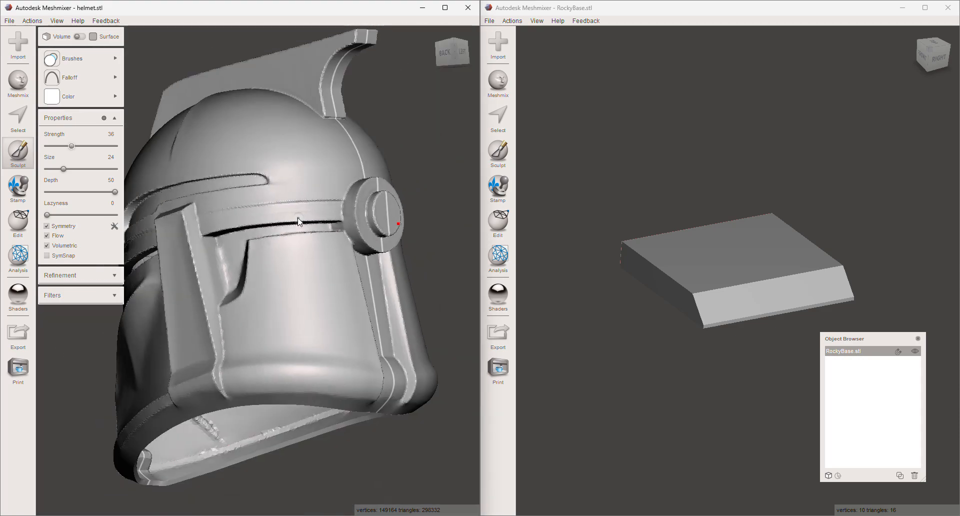
right_drag(325, 195, 295, 231)
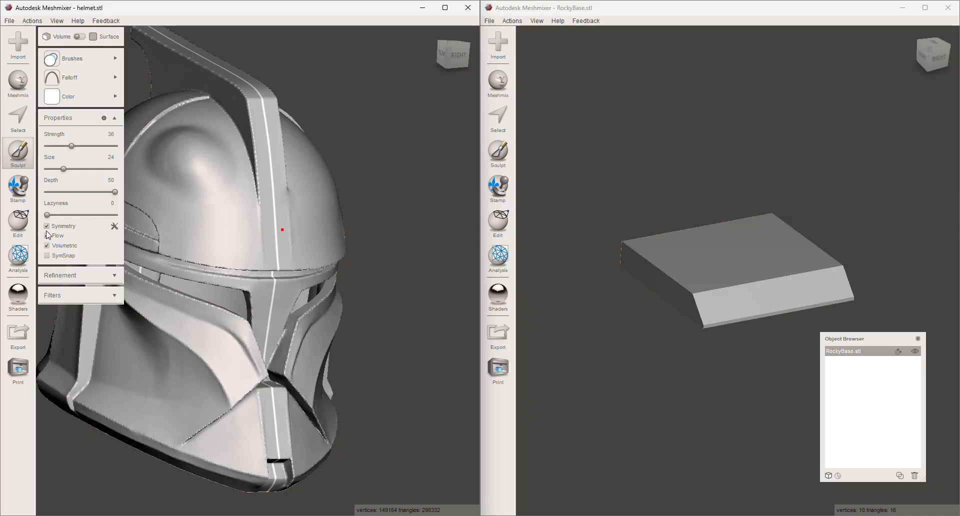
- Try moving the symmetry plane off the helmet's centre, and cancel the change
click(115, 226)
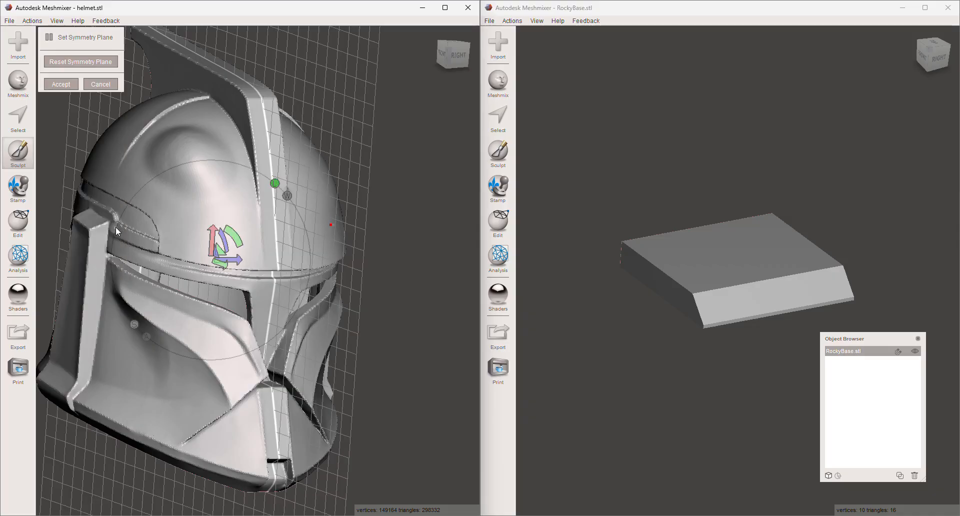
drag(246, 268, 200, 272)
click(101, 85)
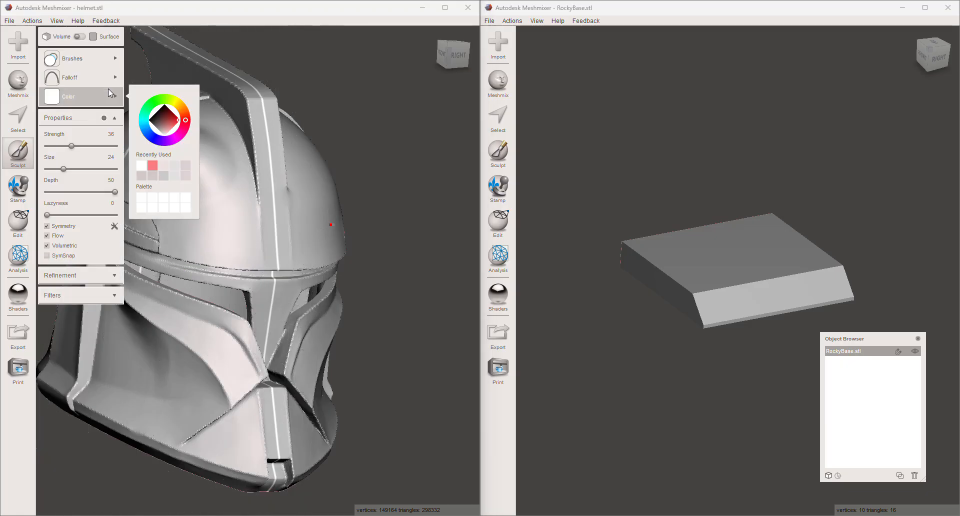
- Set the brush strength to 76, enlarge the brush, and sculpt the dome symmetrically on both sides of the crest
right_drag(344, 206, 323, 213)
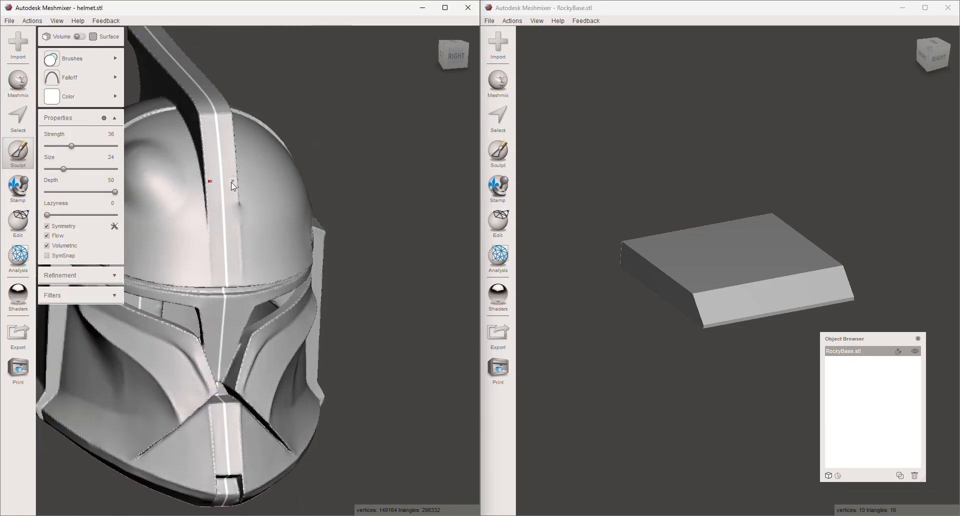
middle_drag(228, 182, 279, 174)
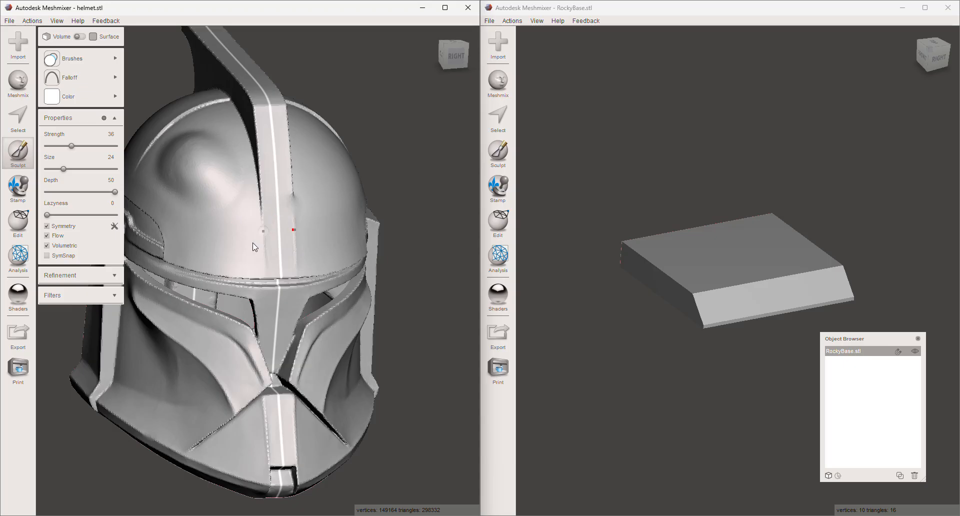
mouse_move(254, 250)
right_down()
mouse_move(241, 236)
mouse_move(253, 222)
right_up()
click(99, 146)
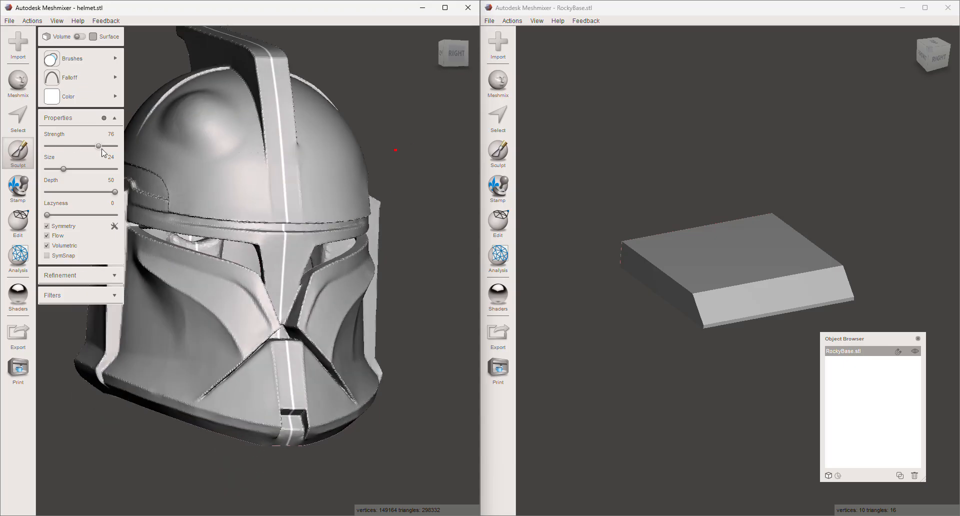
click(73, 170)
mouse_move(254, 183)
mouse_down()
mouse_move(217, 185)
mouse_move(248, 185)
mouse_up()
key(shift)
- Set the brush size to 62 and blend the mirrored shapes across both sides of the dome
click(89, 169)
click(95, 146)
mouse_move(238, 180)
shift+mouse_down()
mouse_move(219, 177)
mouse_move(340, 184)
shift+mouse_up()
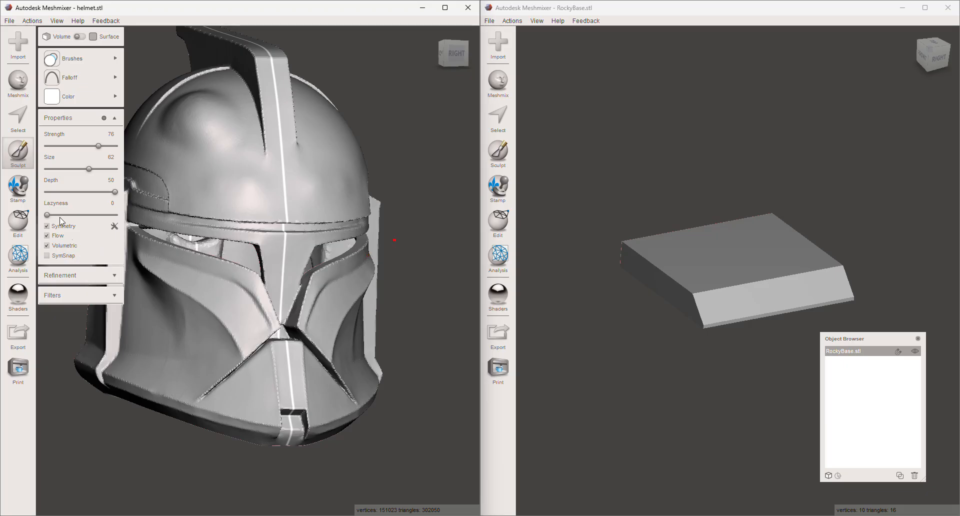
- Try a plane cut across the helmet from the RIGHT view, check the available cut types, and cancel it
click(18, 224)
scroll(220, 191, down, 4)
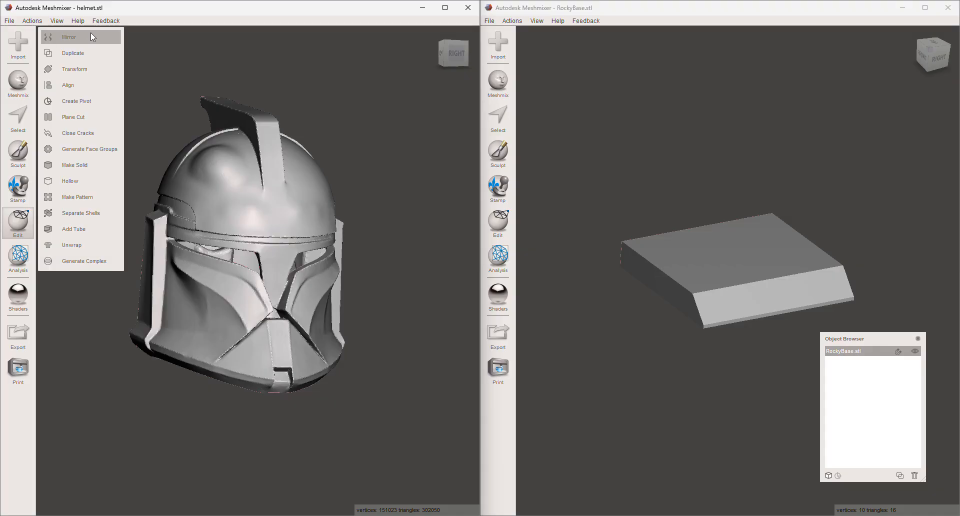
click(93, 119)
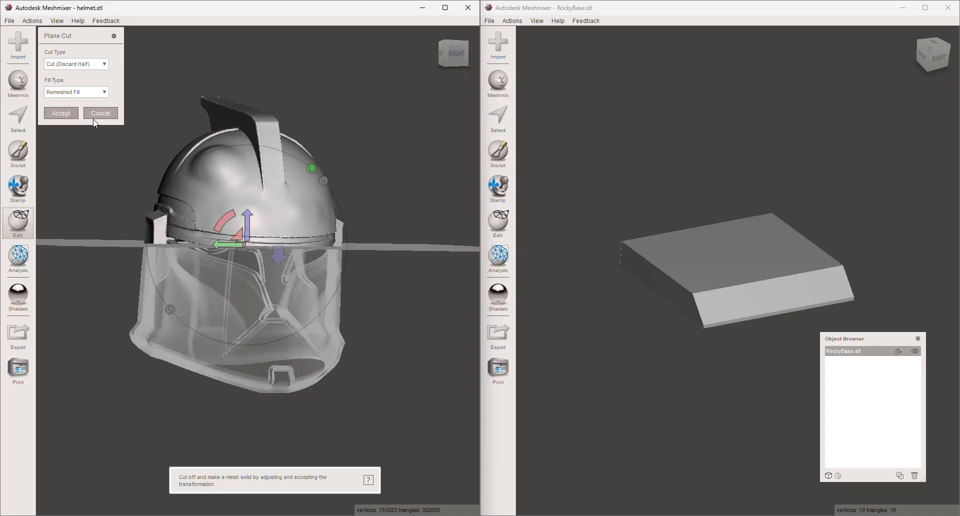
click(461, 58)
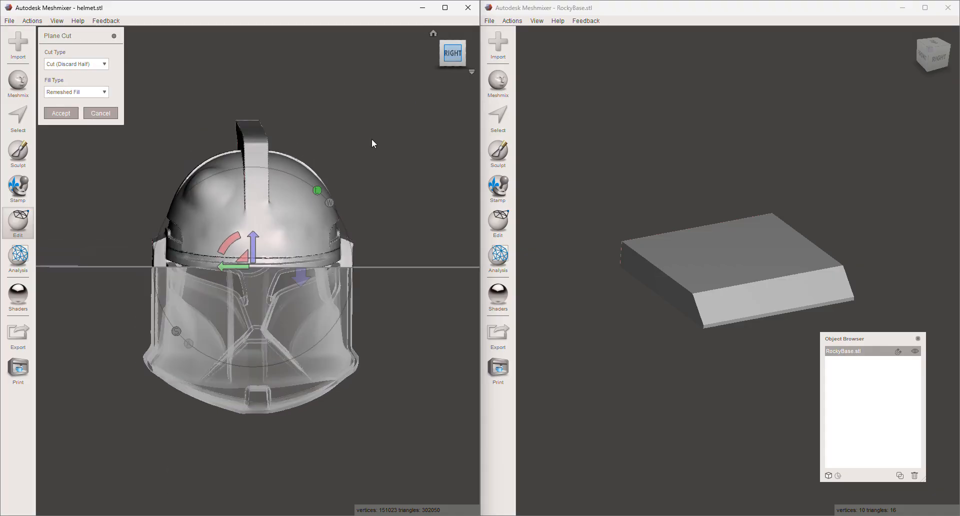
click(72, 65)
right_drag(395, 240, 418, 195)
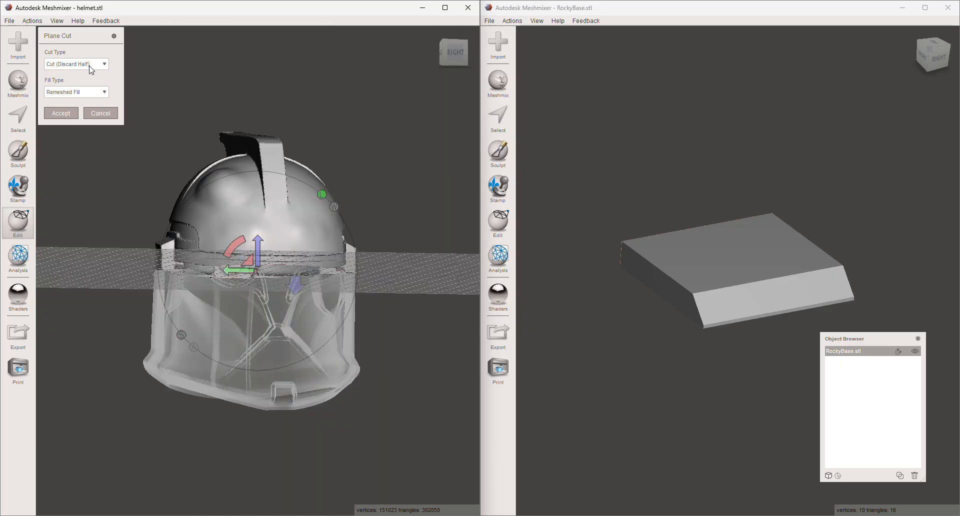
click(91, 65)
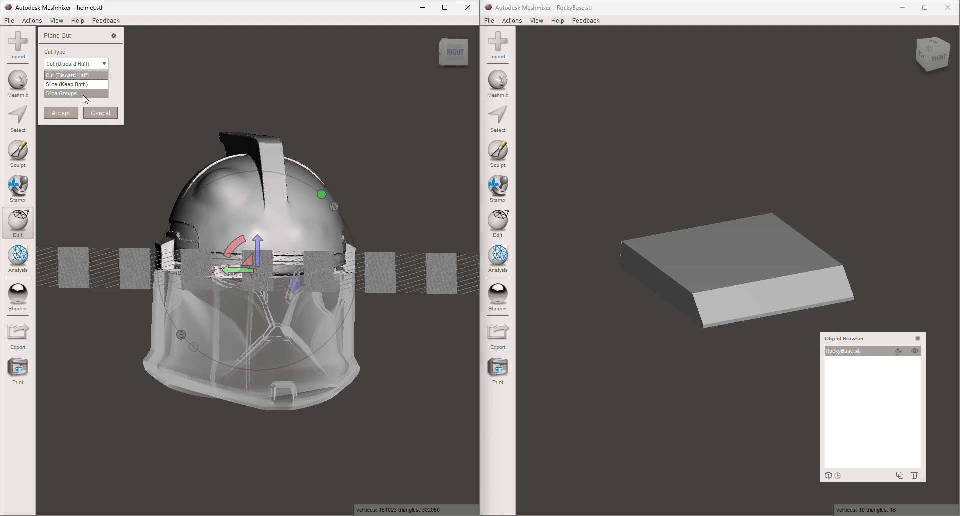
click(99, 113)
- Generate face groups on the helmet by edge angle, trying an angle threshold of 61.45
right_drag(156, 143, 223, 152)
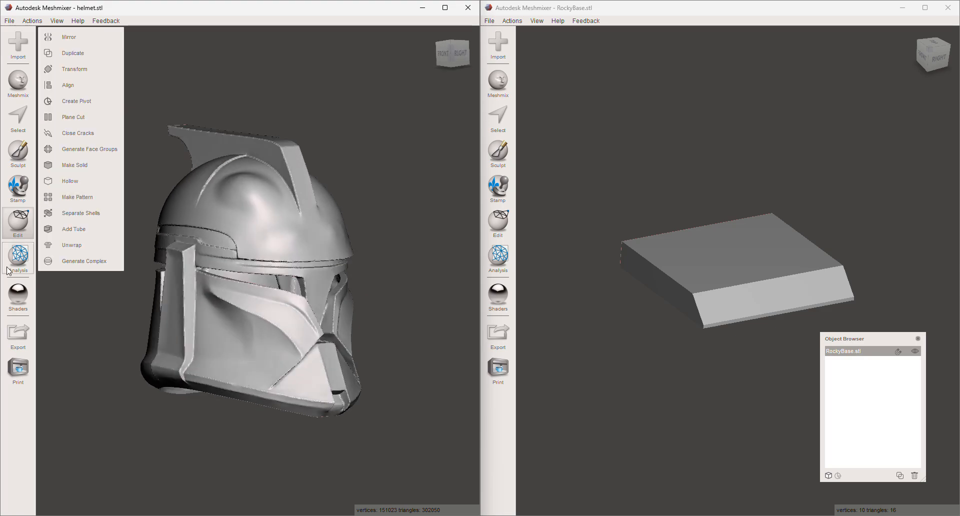
click(98, 151)
right_drag(221, 191, 195, 245)
scroll(226, 241, up, 3)
right_drag(254, 238, 450, 206)
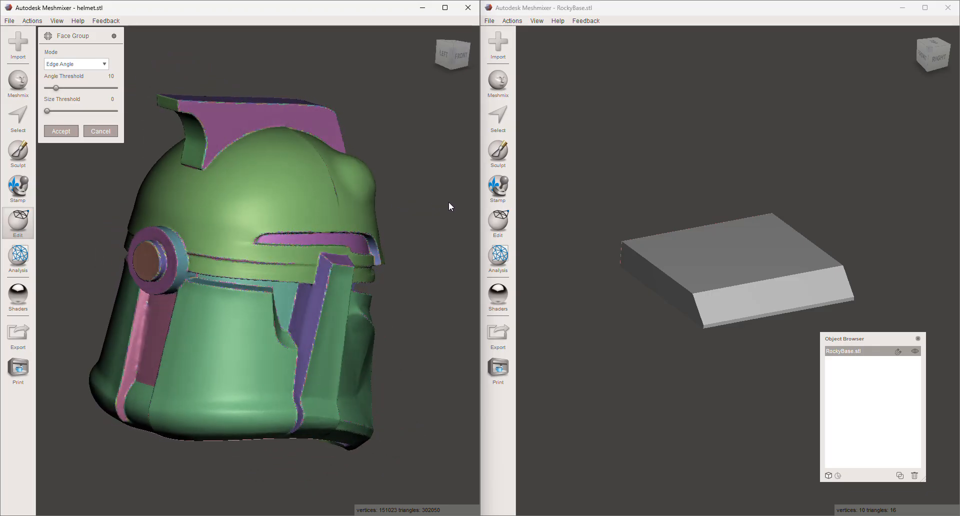
click(100, 88)
right_drag(238, 219, 80, 185)
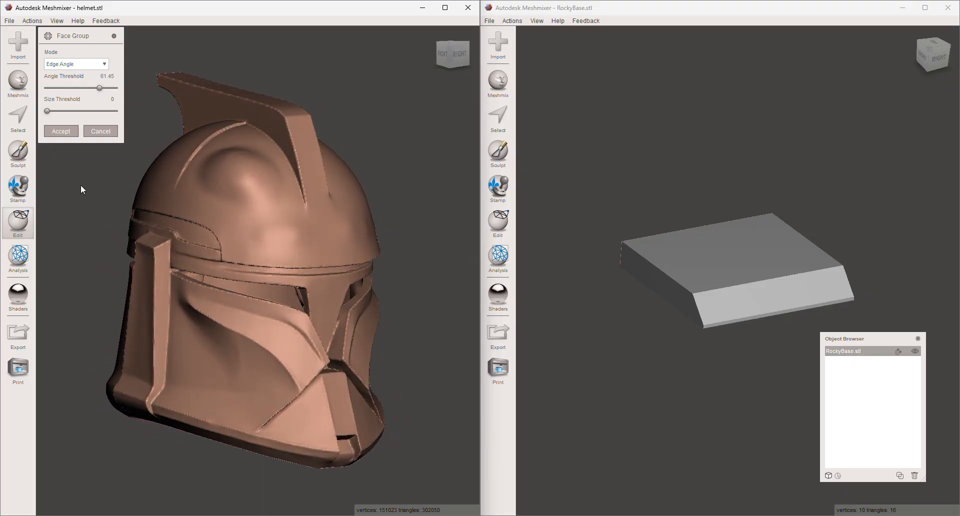
- Set the face groups' angle threshold to 1.74 and their size threshold to 50
click(49, 88)
scroll(374, 287, up, 3)
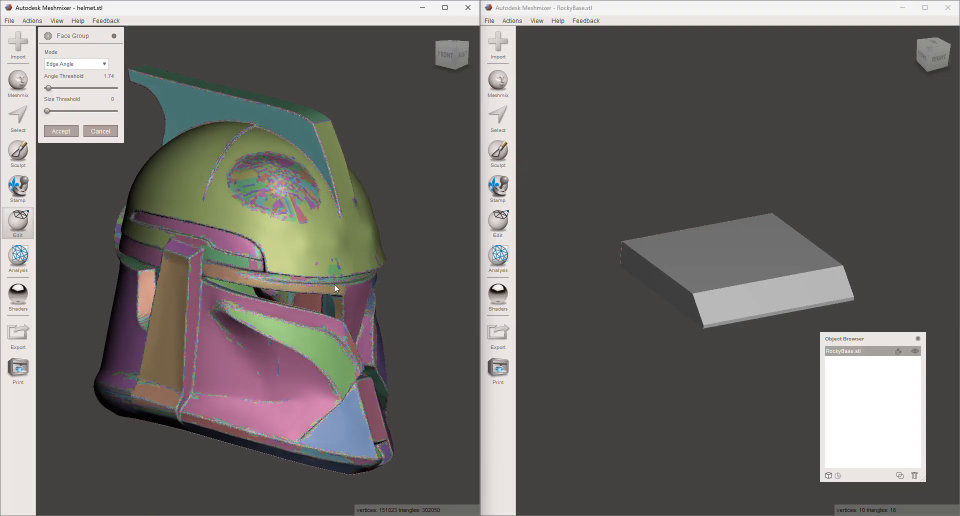
scroll(326, 301, up, 5)
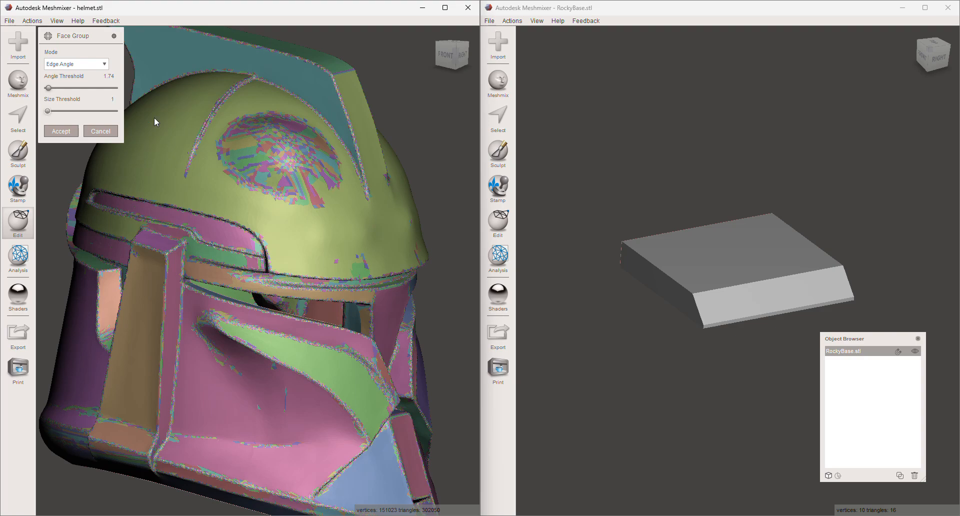
click(115, 111)
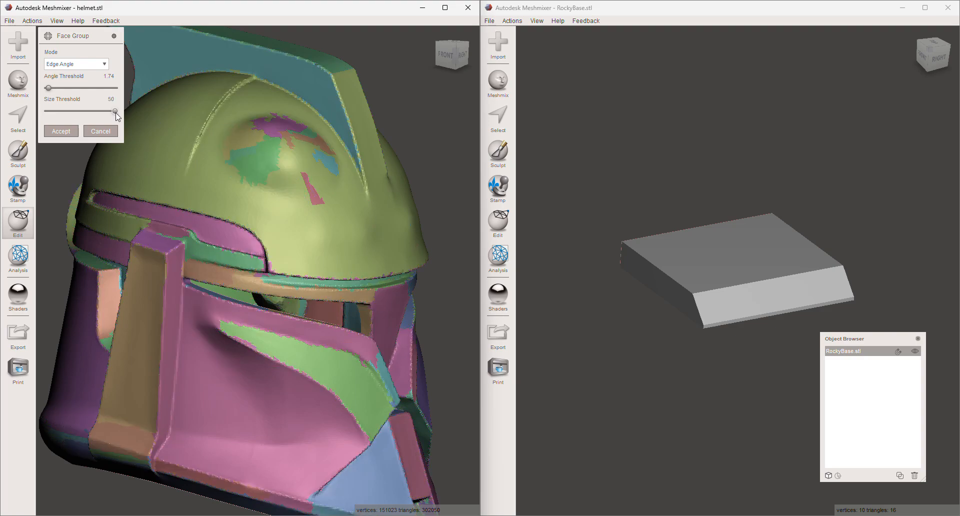
right_drag(281, 185, 241, 194)
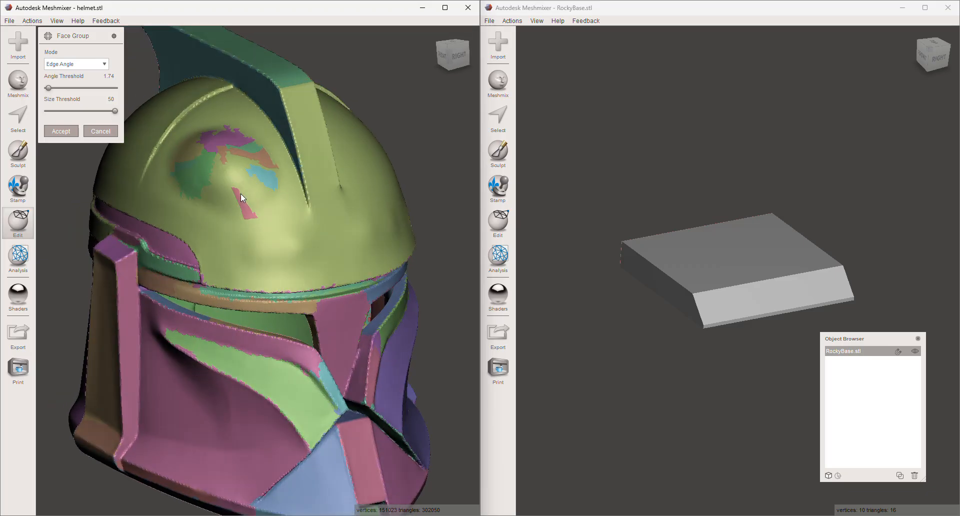
- Set the face groups' angle threshold to 7.54 and check the grouping from the helmet's other side
click(53, 87)
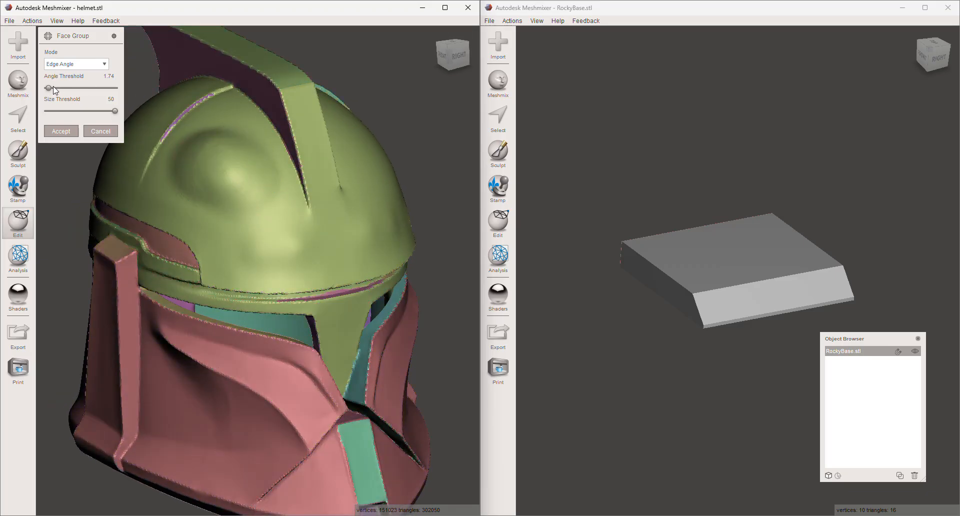
click(54, 88)
right_drag(213, 150, 429, 152)
right_drag(272, 182, 443, 201)
right_drag(218, 170, 385, 217)
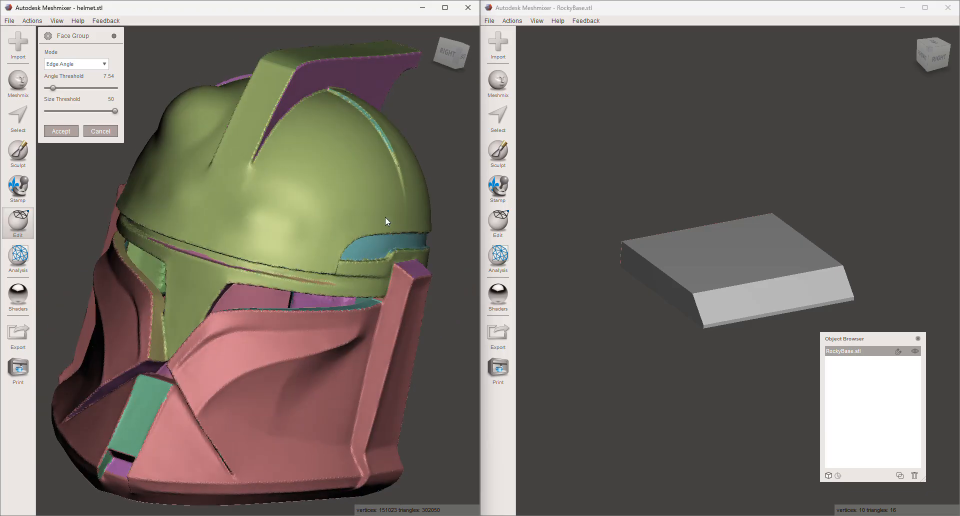
- Select the whole face group on the side of the helmet's crest
click(24, 127)
mouse_move(170, 188)
right_down()
mouse_move(197, 196)
mouse_move(346, 158)
right_up()
click(422, 86)
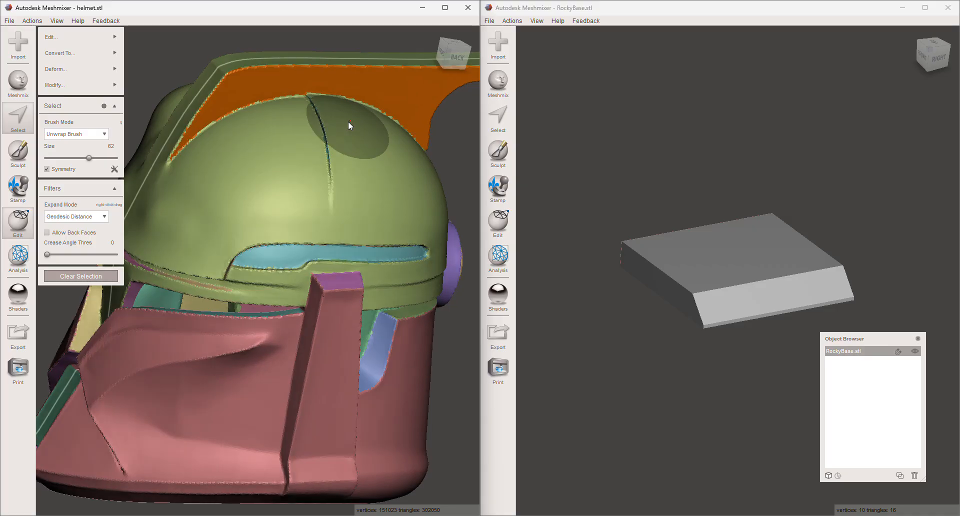
- Expand the crest selection outward past its face group border onto the dome and the crest's top
middle_drag(347, 124, 295, 318)
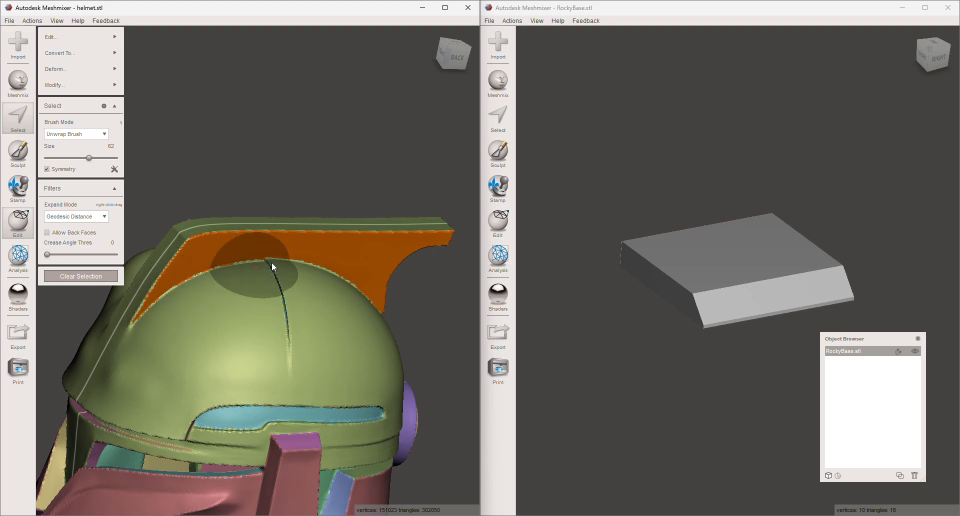
scroll(258, 346, up, 1)
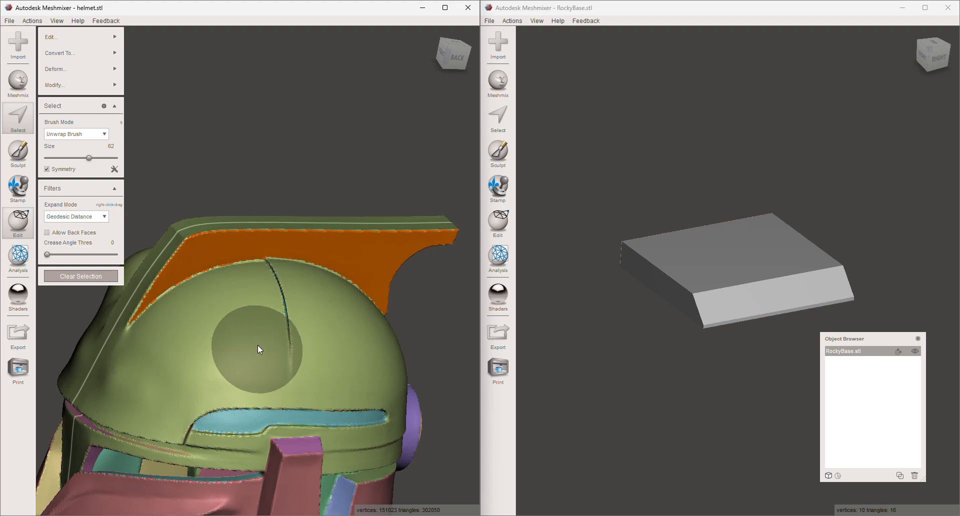
key(shift+period)
key(shift+period)
key(shift+period)
key(shift+period)
key(shift+period)
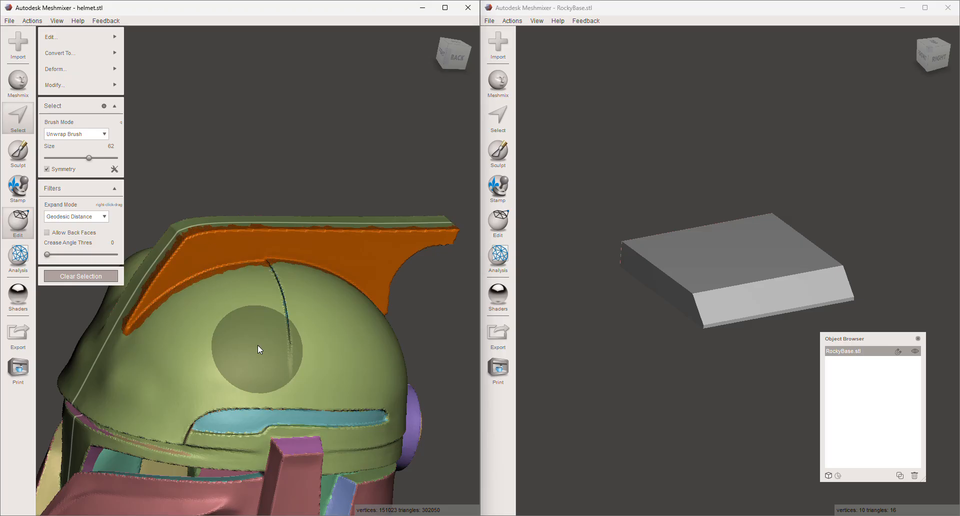
right_drag(260, 343, 268, 384)
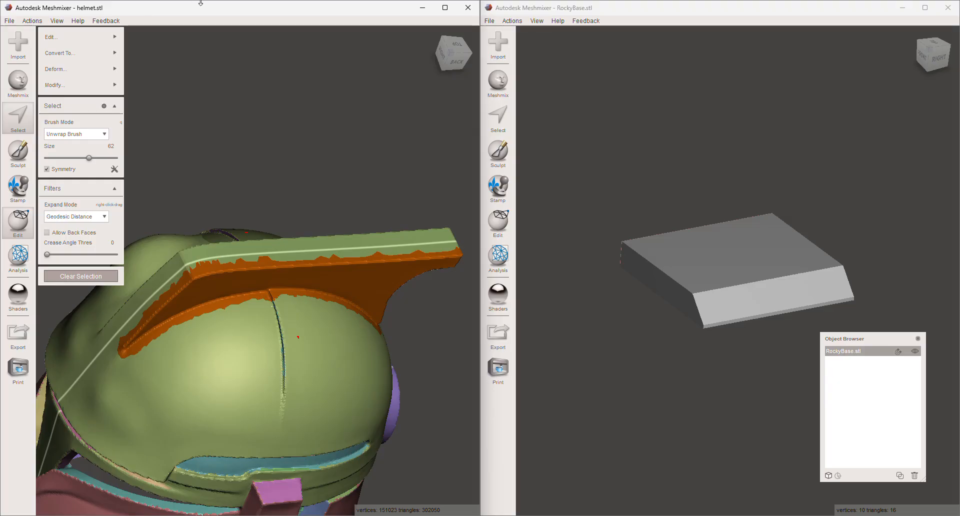
- Smooth the crest selection's boundary with smoothness 96, preserve shape 97 and iterations 92
key(b)
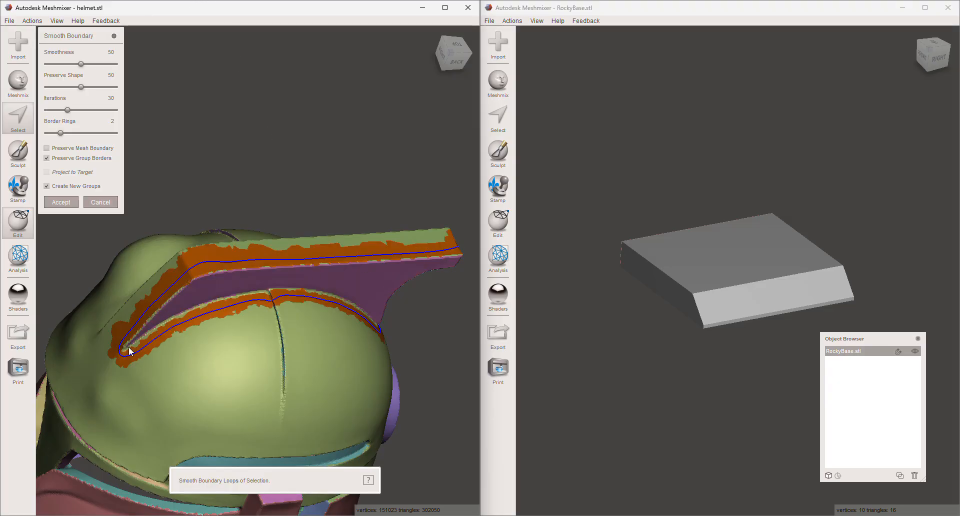
click(114, 64)
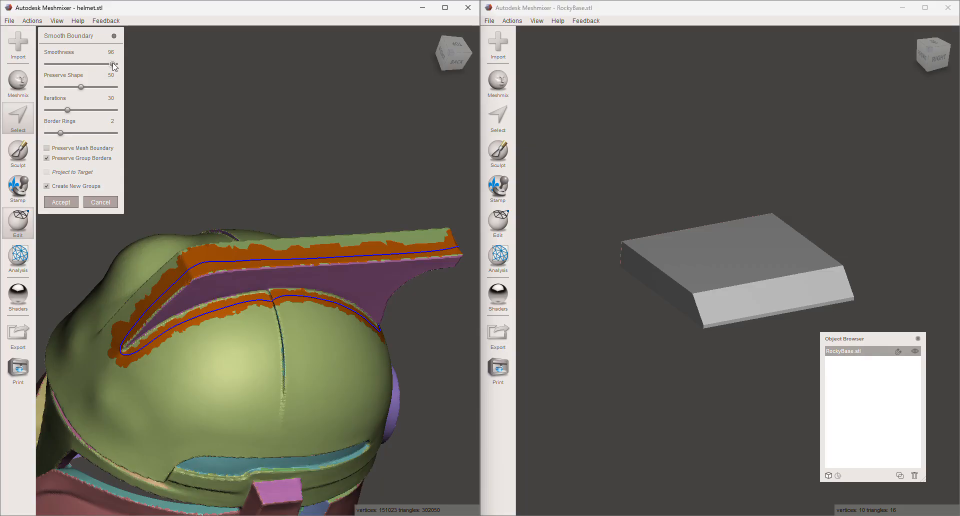
click(48, 87)
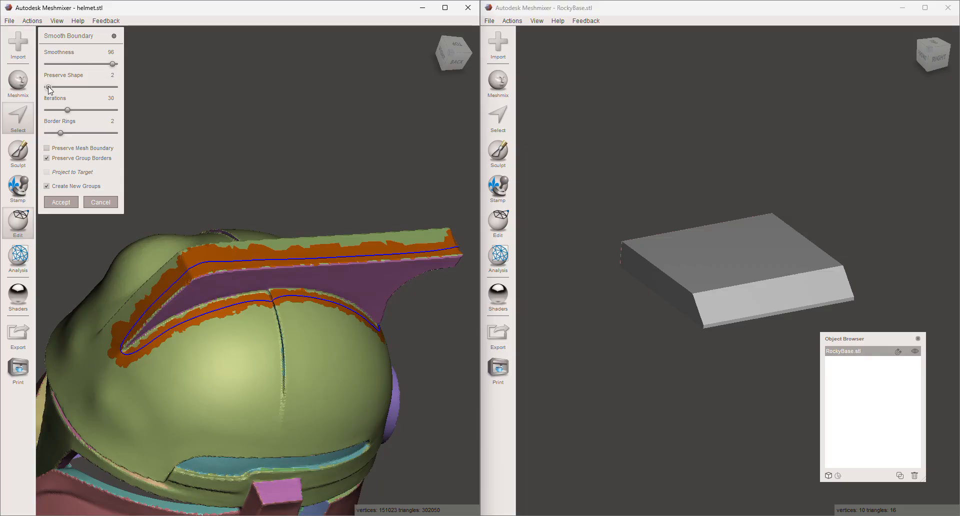
click(114, 87)
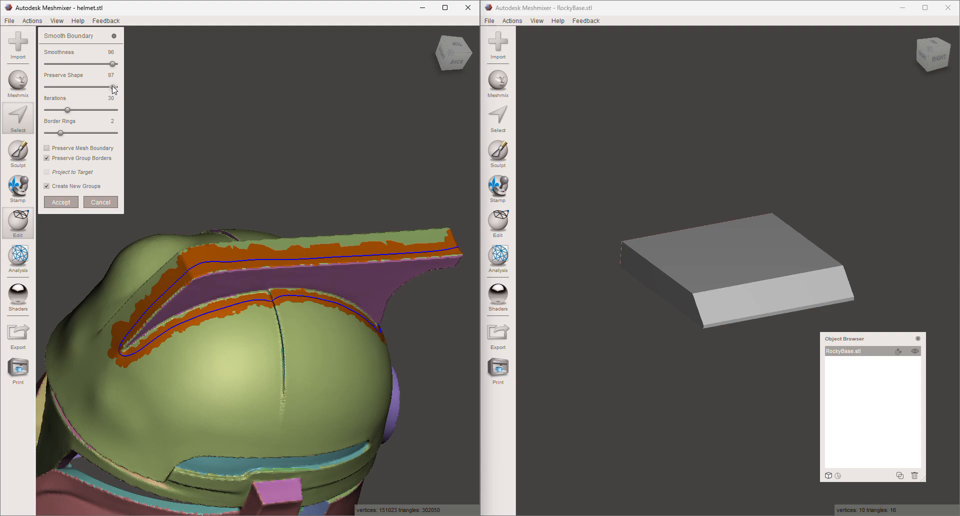
click(104, 113)
click(110, 111)
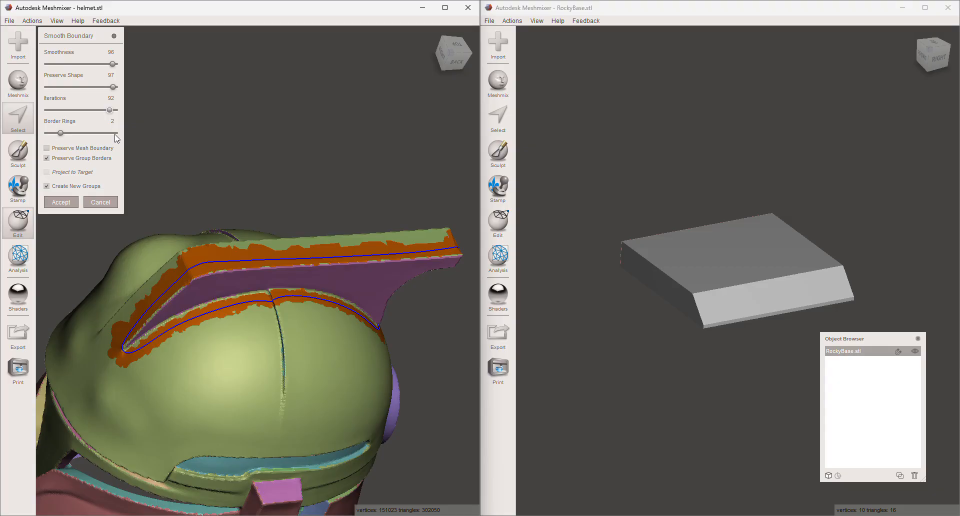
- Set the boundary smoothing to 9 border rings and smoothness 46, and accept it
click(114, 134)
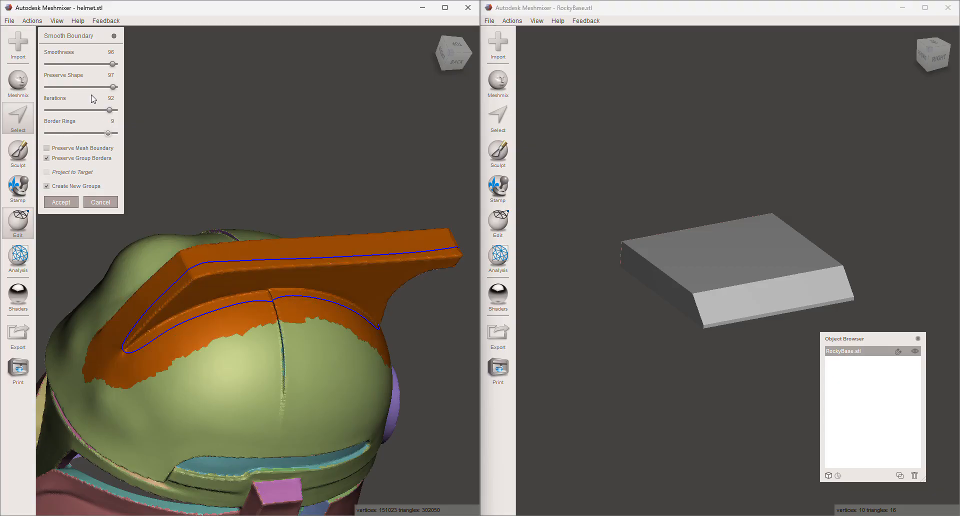
click(46, 64)
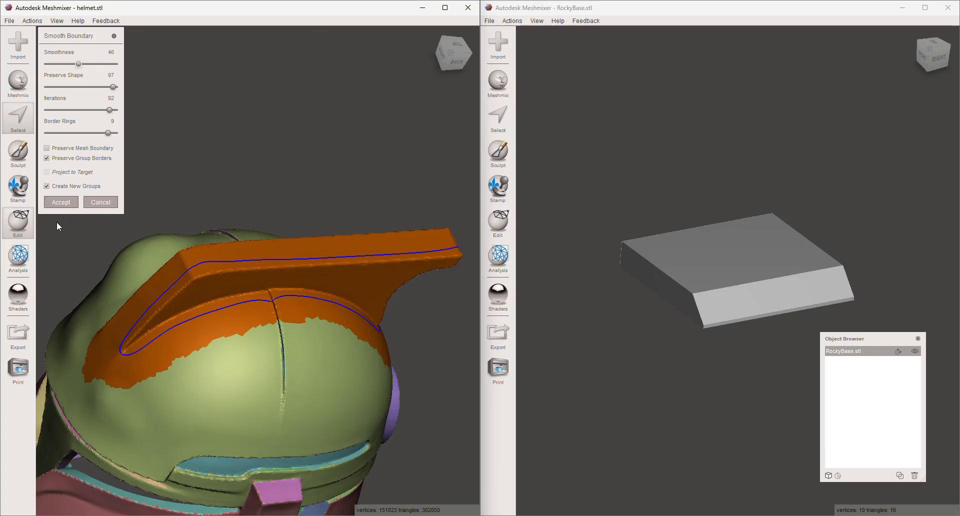
click(61, 202)
- Try pulling the selected crest side faces far outward with a face transform, and undo the move
right_drag(308, 223, 3, 186)
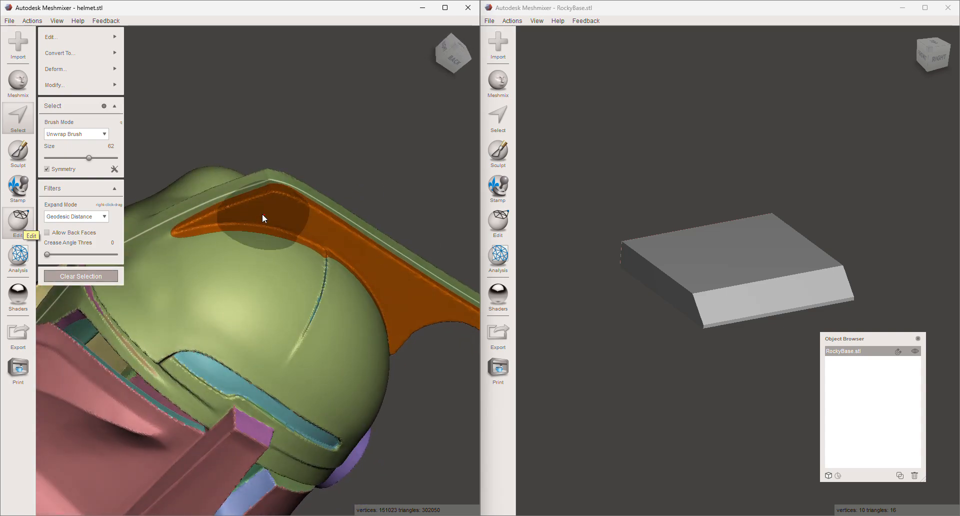
mouse_move(303, 242)
right_down()
mouse_move(230, 279)
mouse_move(244, 259)
mouse_move(155, 229)
mouse_move(191, 254)
mouse_move(217, 248)
right_up()
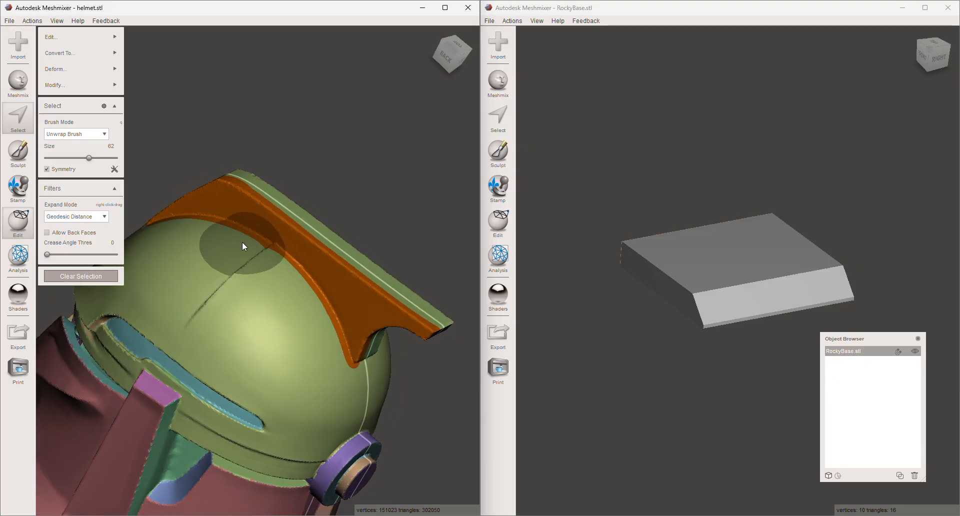
key(t)
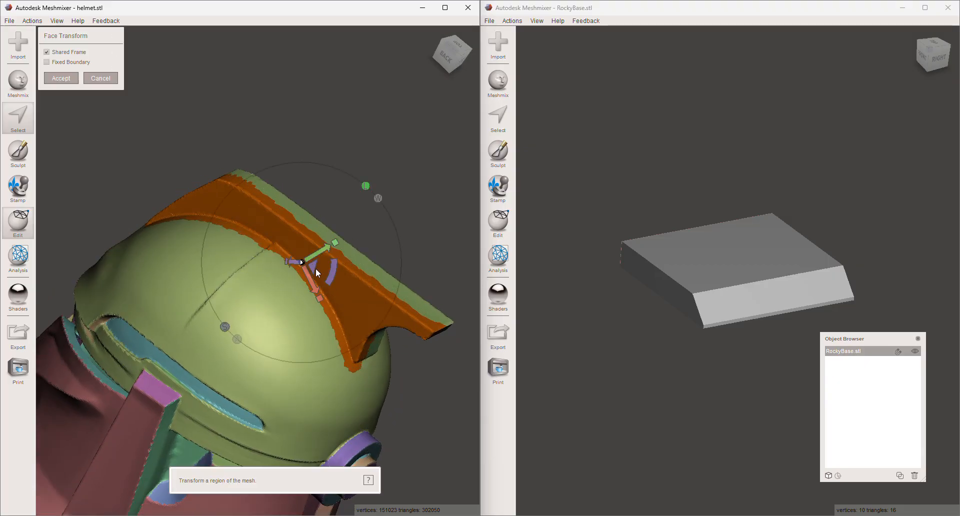
right_drag(400, 216, 353, 233)
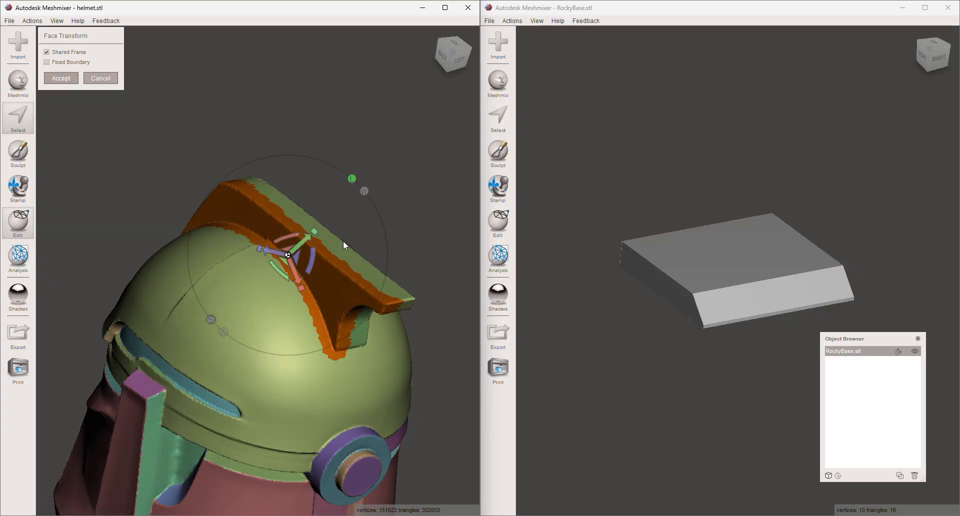
drag(268, 248, 224, 244)
mouse_move(269, 270)
mouse_down()
mouse_move(257, 253)
mouse_move(257, 268)
mouse_up()
right_drag(218, 299, 270, 296)
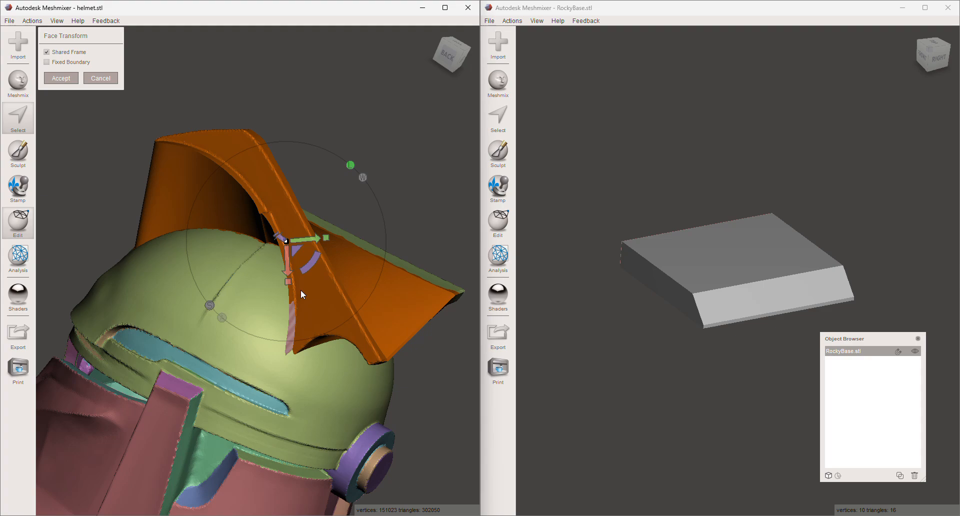
key(ctrl+z)
- Move the selected crest side faces slightly outward with the face transform
right_drag(305, 280, 281, 292)
scroll(304, 290, up, 3)
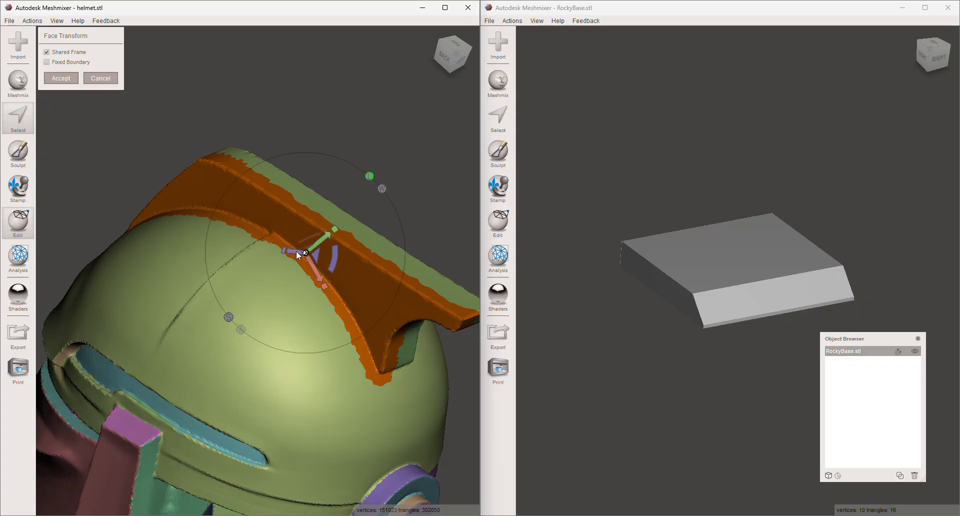
drag(296, 250, 286, 253)
right_drag(286, 253, 322, 262)
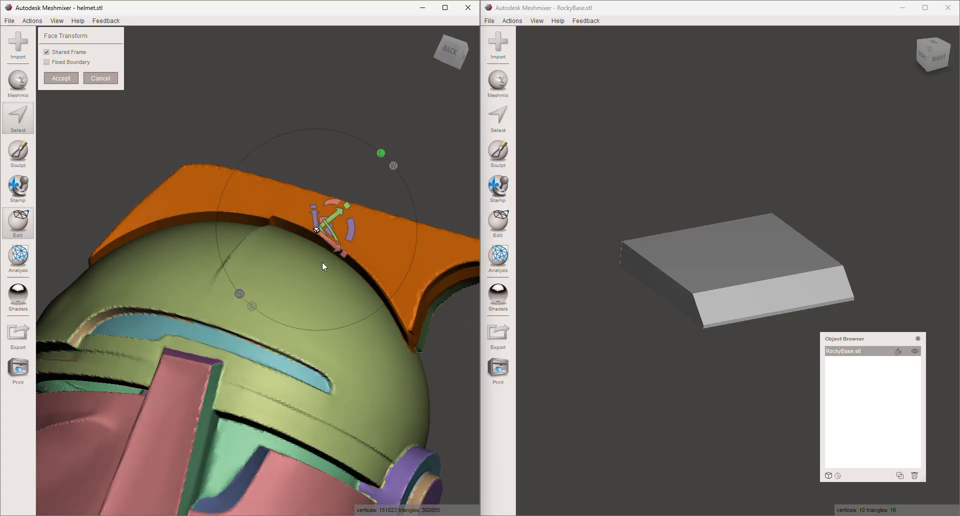
- Sculpt symmetrically along the raised edges of the crest's sides to blend them into the helmet
click(24, 164)
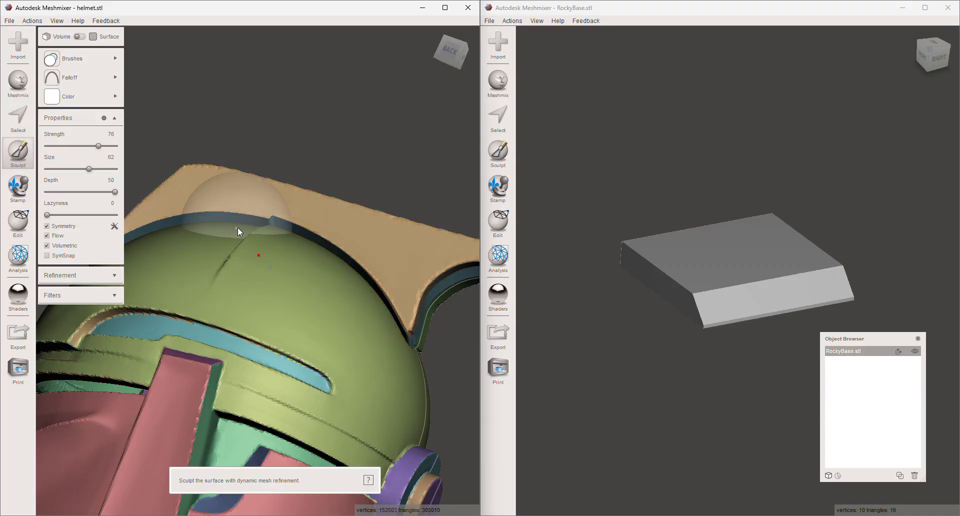
mouse_move(236, 224)
shift+mouse_down()
mouse_move(293, 232)
mouse_move(328, 254)
mouse_move(398, 332)
shift+mouse_up()
mouse_move(341, 265)
right_down()
mouse_move(322, 302)
mouse_move(230, 275)
mouse_move(280, 352)
mouse_move(271, 360)
mouse_move(385, 351)
right_up()
mouse_move(240, 289)
right_down()
mouse_move(304, 313)
mouse_move(313, 337)
right_up()
mouse_move(317, 271)
mouse_down()
mouse_move(239, 256)
mouse_move(167, 261)
mouse_move(207, 225)
mouse_move(265, 216)
mouse_up()
right_drag(242, 227, 231, 247)
- Try a sculpting stroke across the crest's side face, and undo it
mouse_move(231, 247)
mouse_down()
mouse_move(247, 239)
mouse_move(284, 247)
mouse_up()
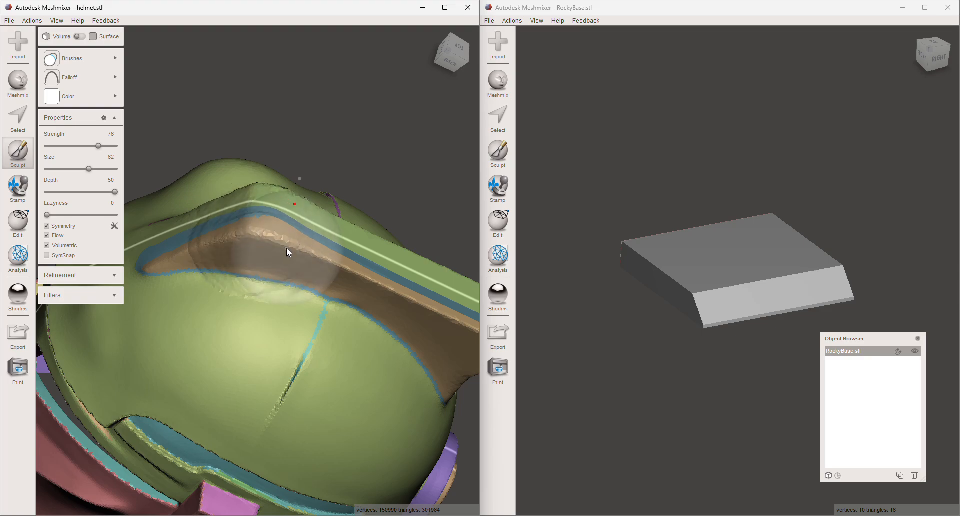
key(ctrl+z)
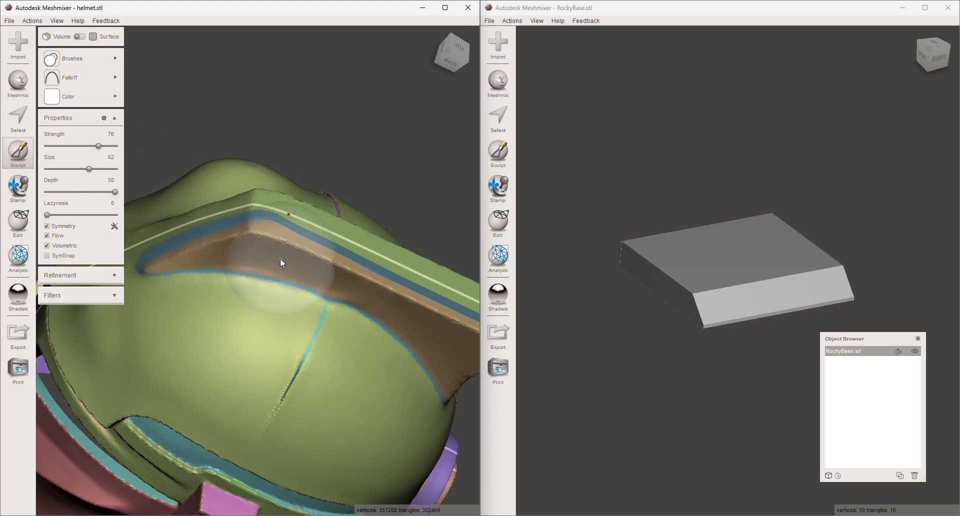
- Sculpt symmetrically across the crest's side face and the adjoining dome surface to even out their transition
right_drag(281, 259, 271, 256)
shift+drag(263, 248, 440, 307)
mouse_move(440, 308)
right_down()
mouse_move(343, 260)
mouse_move(298, 259)
mouse_move(413, 247)
mouse_move(416, 287)
mouse_move(353, 278)
mouse_move(332, 263)
right_up()
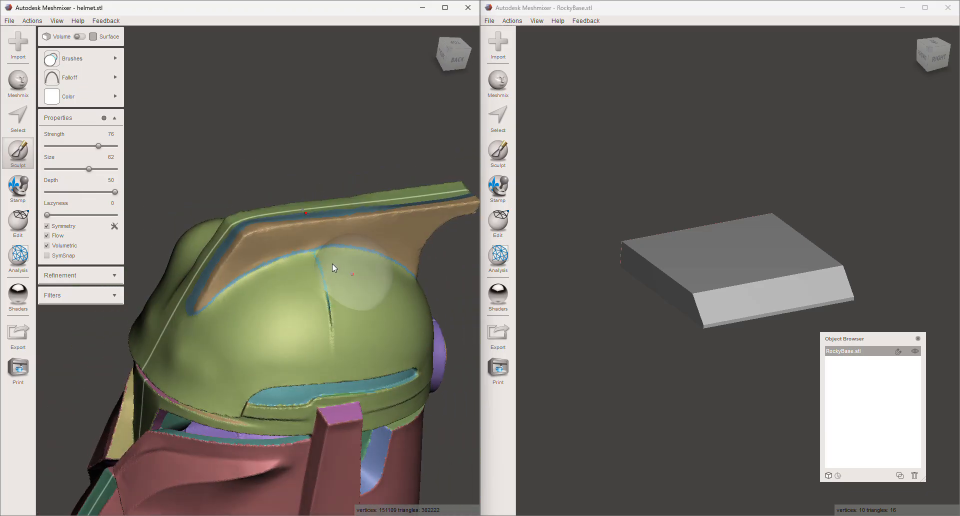
- Try Generate Face Groups on the helmet by edge angle with size threshold 50 and angle threshold 4.06
click(18, 219)
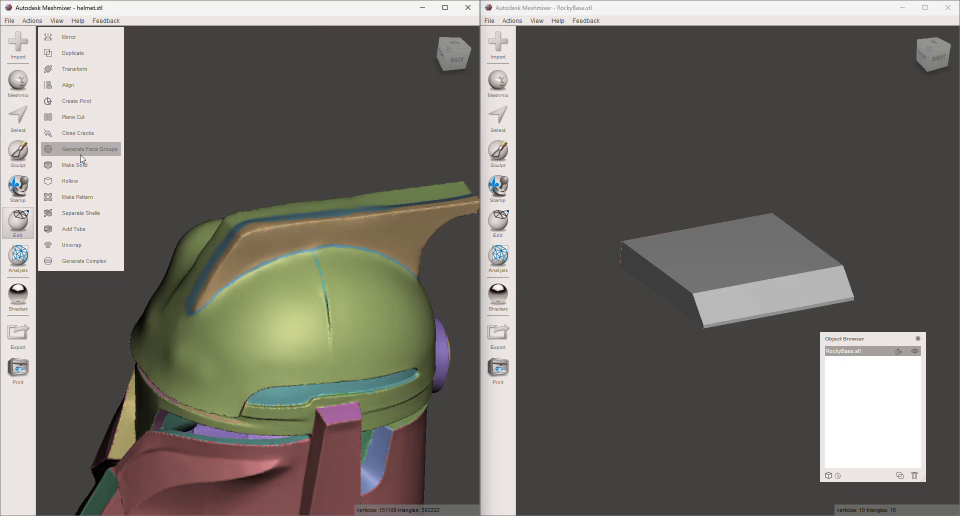
click(80, 153)
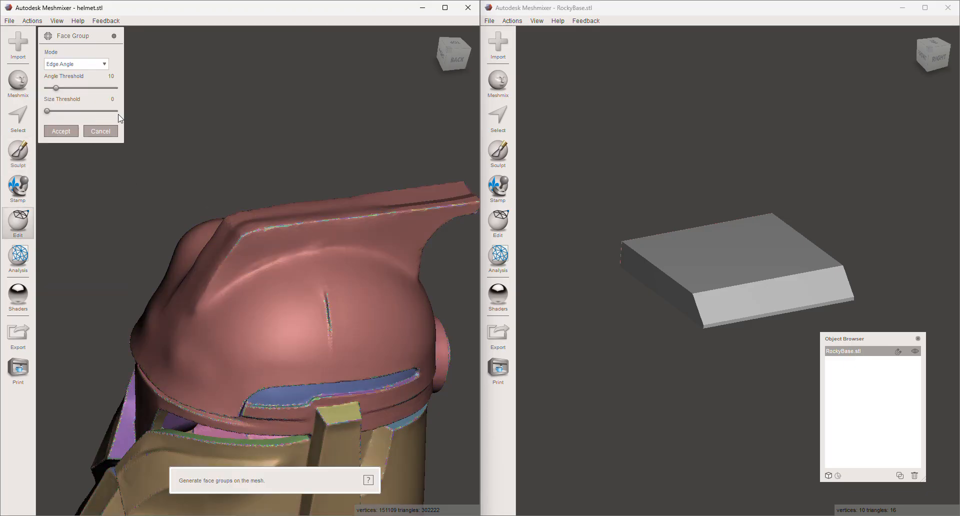
click(118, 111)
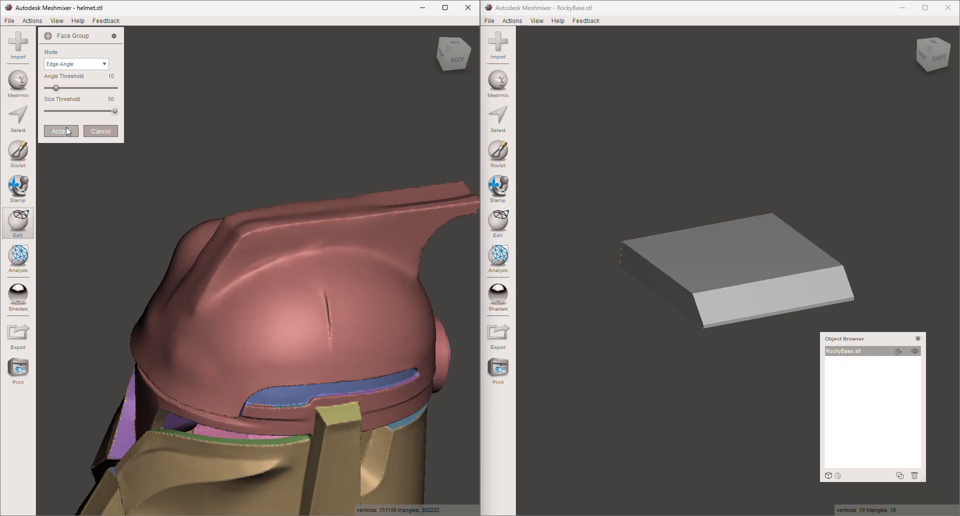
drag(54, 88, 50, 89)
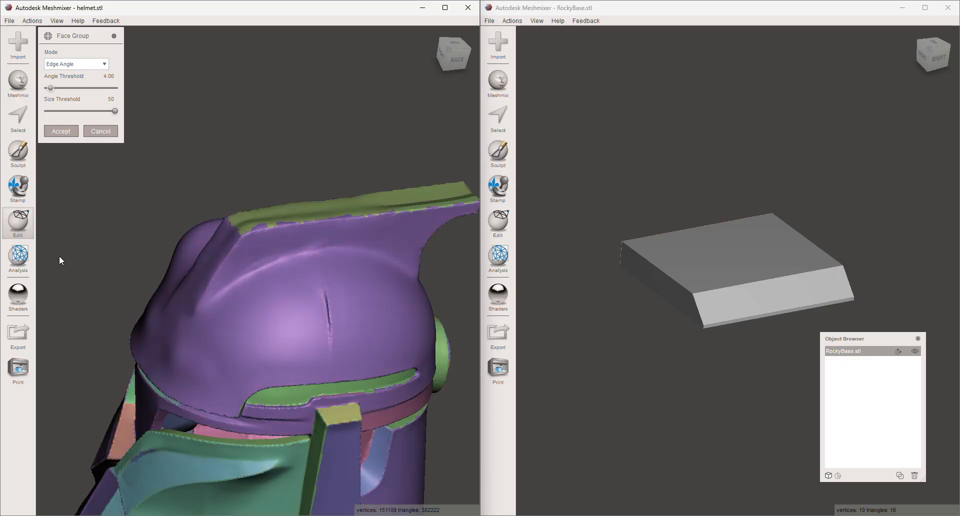
click(26, 261)
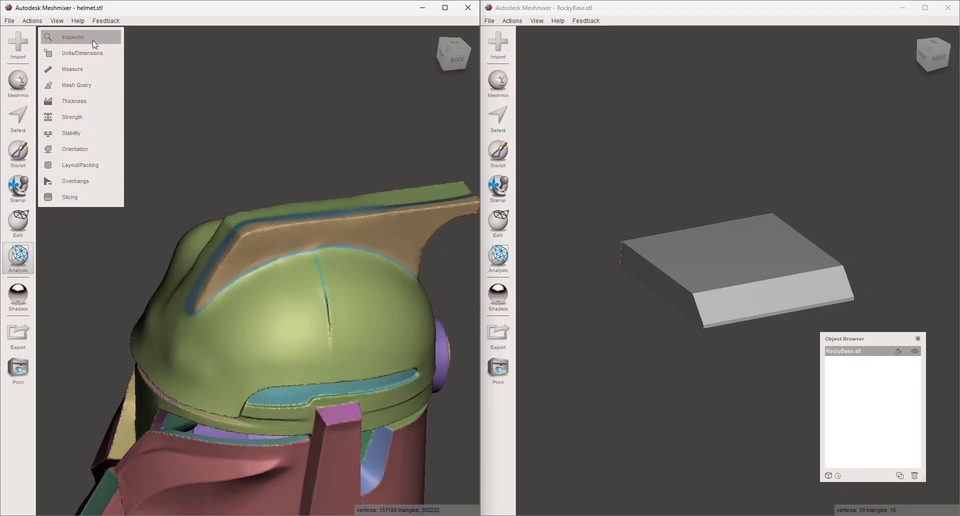
- Select a round patch of faces on the dome's side with symmetry on and delete it to open two mirrored holes
key(s)
click(283, 334)
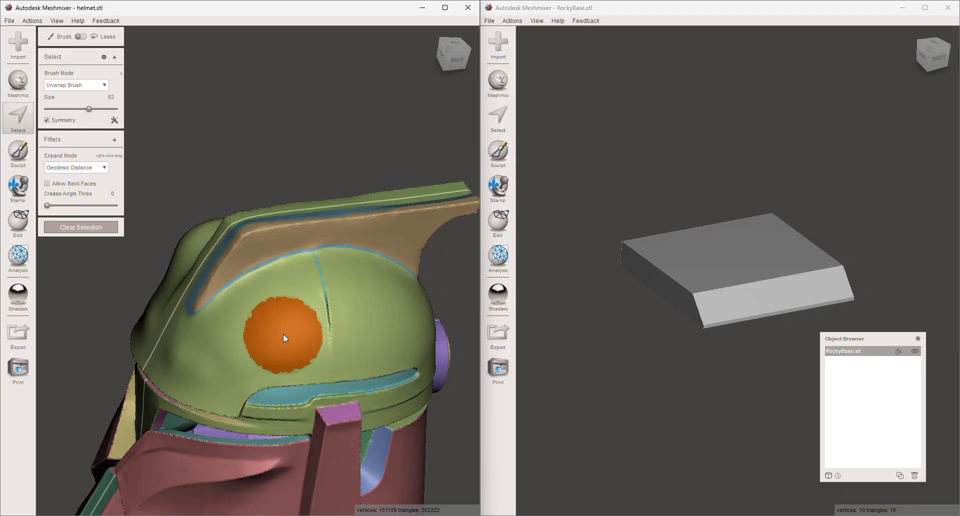
key(Delete)
right_drag(265, 319, 365, 345)
right_drag(272, 330, 328, 257)
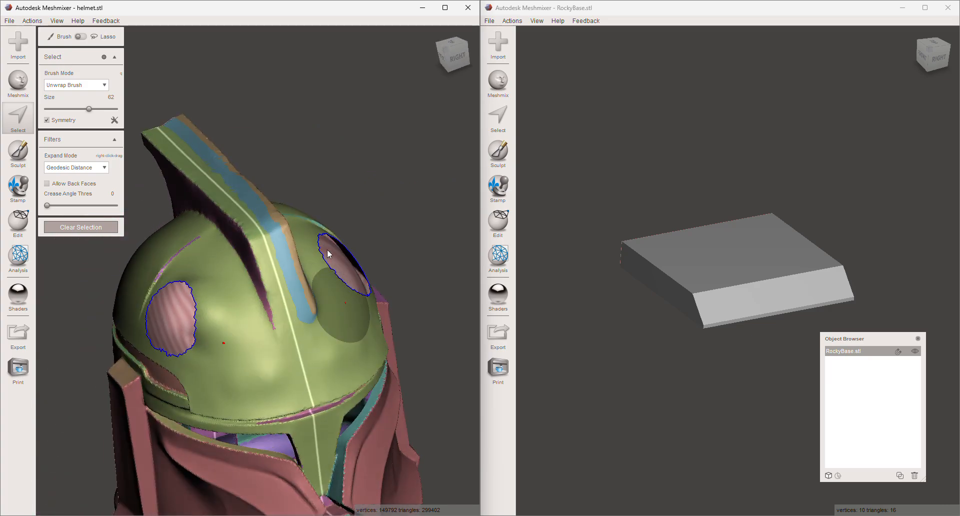
- Reduce the selection brush size to 33, select a patch on the dome's front and delete it symmetrically to open two smaller holes
right_drag(268, 287, 265, 325)
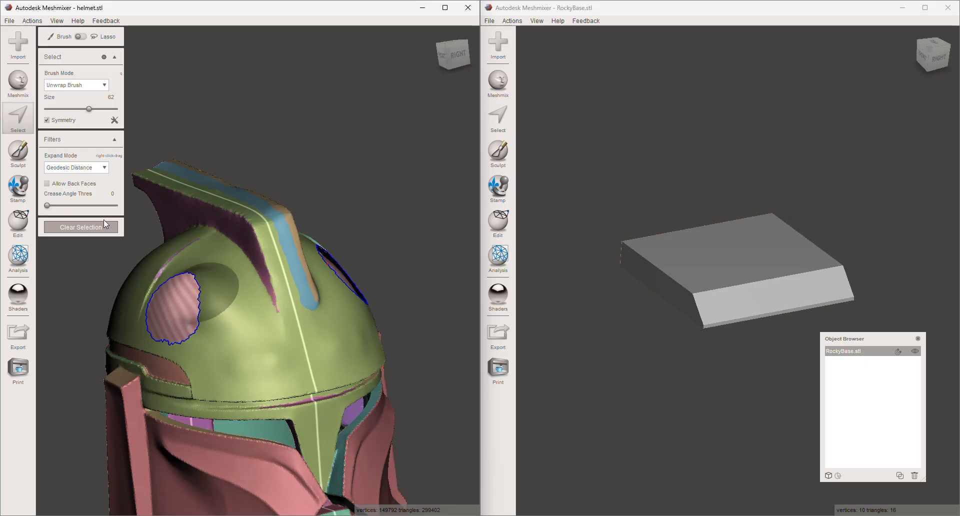
click(70, 108)
click(257, 356)
drag(248, 350, 261, 360)
key(Delete)
mouse_move(242, 314)
right_down()
mouse_move(249, 328)
mouse_move(233, 346)
right_up()
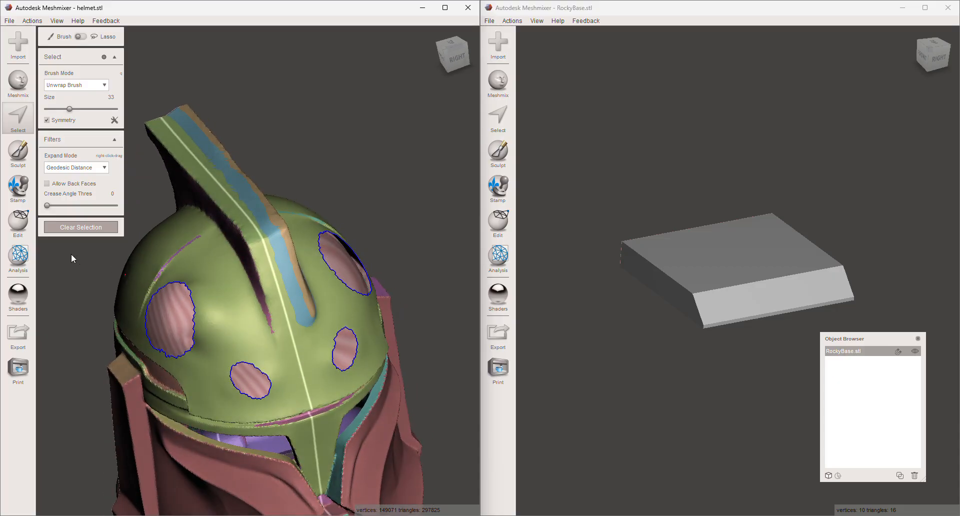
- Run Inspector on the helmet and fill the large hole on the dome's purple-crest side using Minimal Fill
click(20, 258)
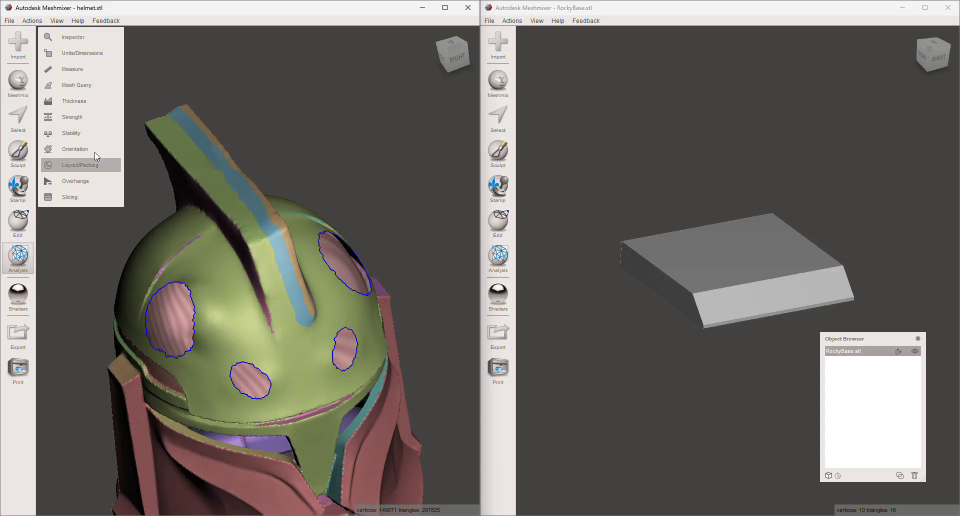
click(78, 45)
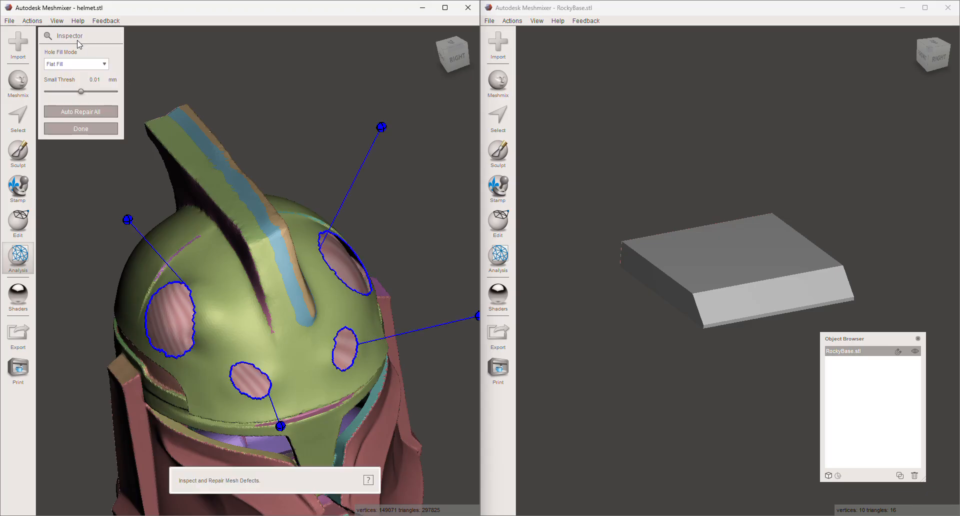
scroll(250, 145, up, 1)
right_drag(258, 145, 245, 160)
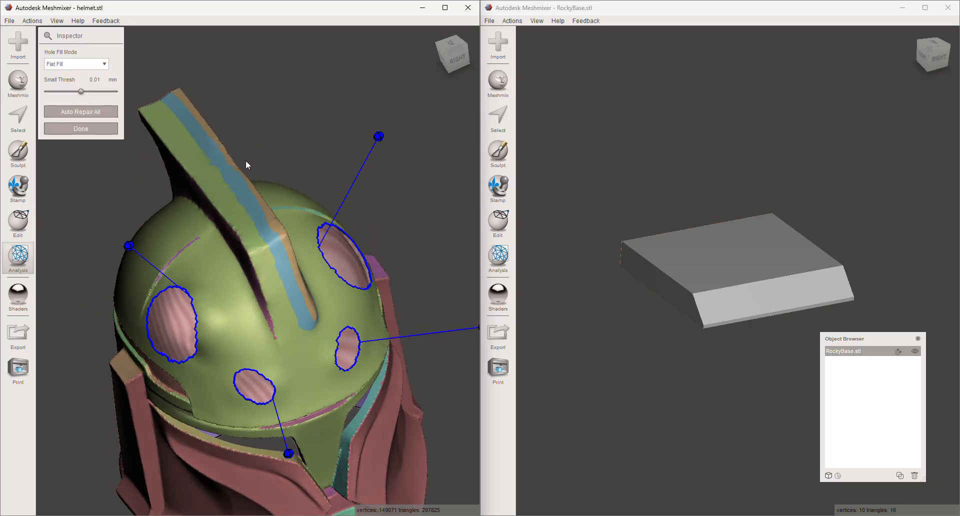
click(80, 65)
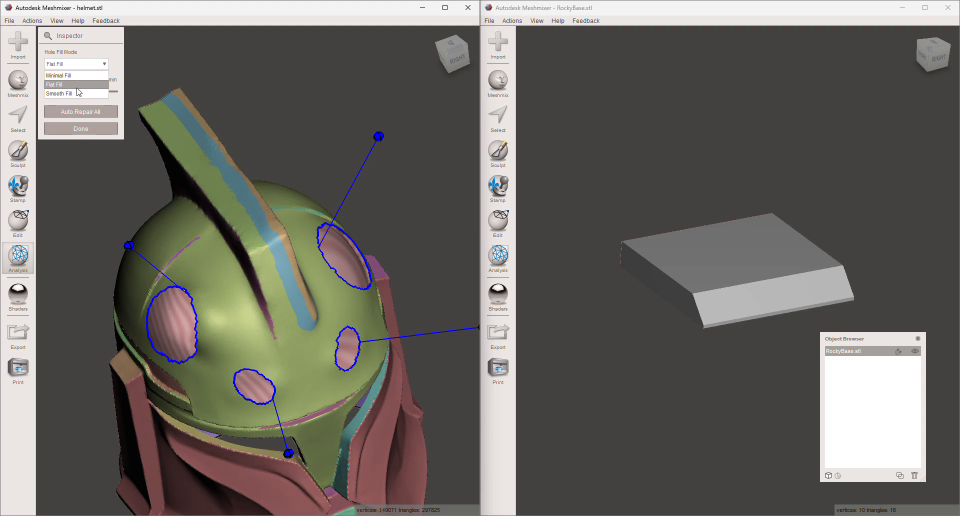
click(83, 75)
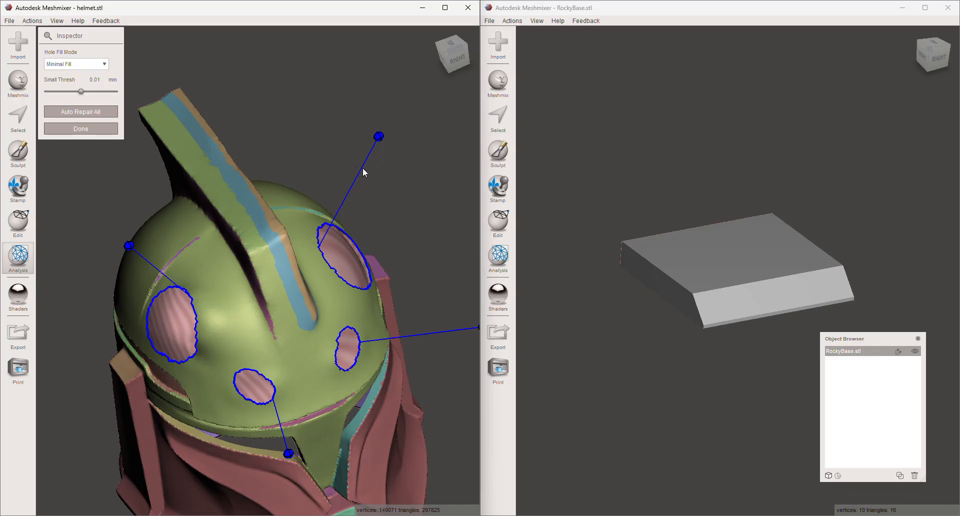
click(128, 246)
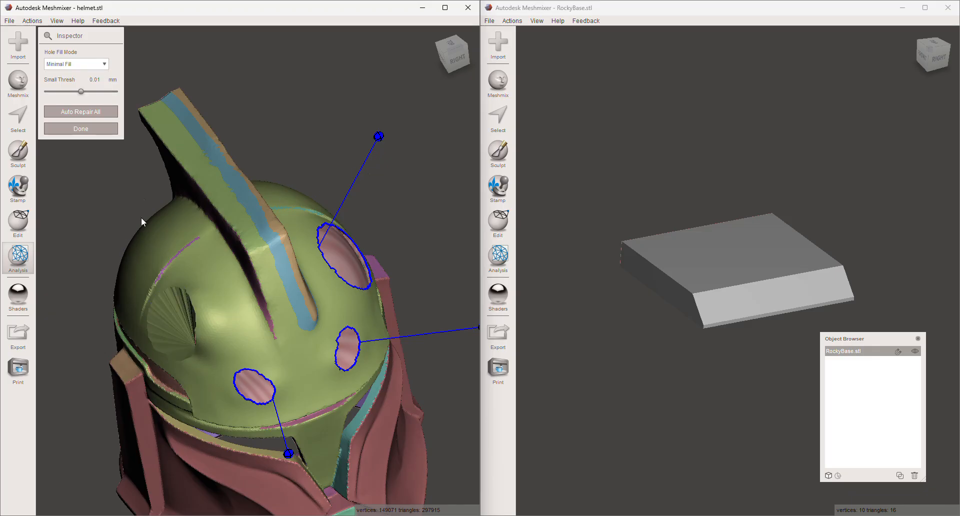
- Set the hole fill mode to Flat Fill and close the large hole on the dome's opposite side
click(85, 64)
click(69, 90)
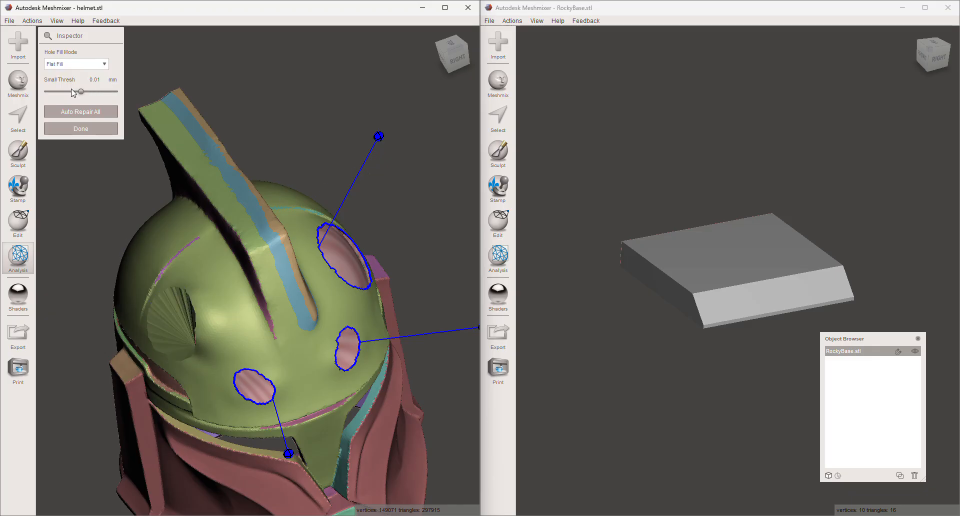
click(379, 136)
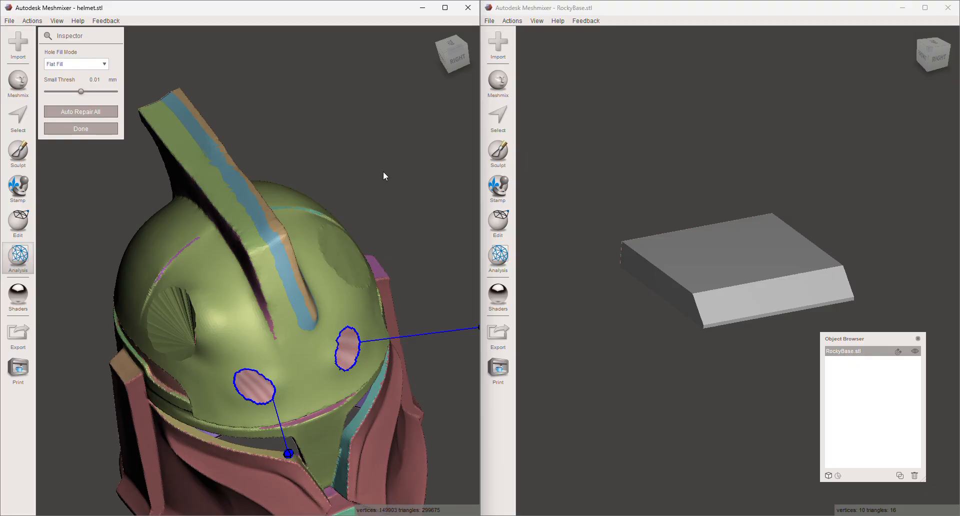
- Set the hole fill mode to Smooth Fill and close the small front hole on the blue-crest side
right_drag(383, 176, 333, 185)
click(76, 64)
click(76, 77)
right_drag(125, 212, 154, 204)
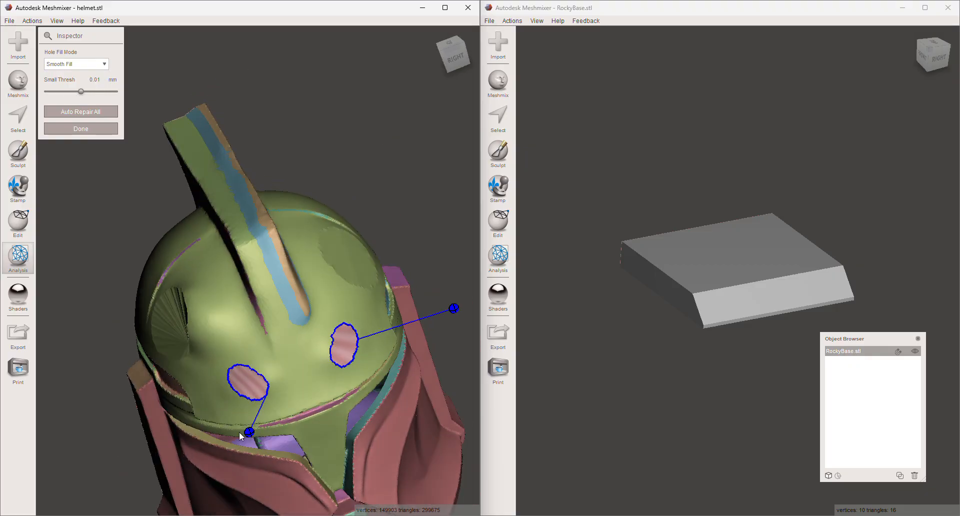
click(453, 308)
mouse_move(406, 265)
right_down()
mouse_move(332, 294)
mouse_move(318, 323)
mouse_move(325, 320)
right_up()
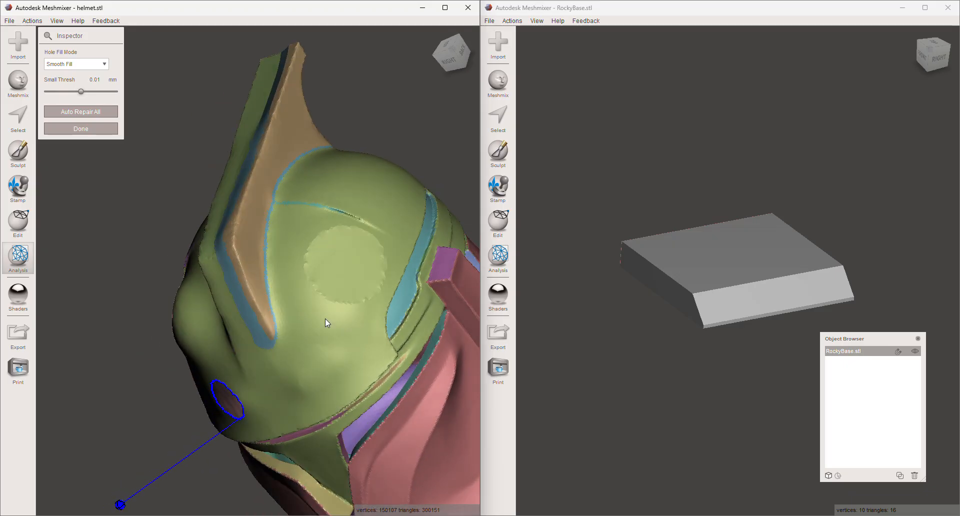
- Smooth the two large filled patches into the dome with symmetric sculpting strokes at brush size 41
click(20, 152)
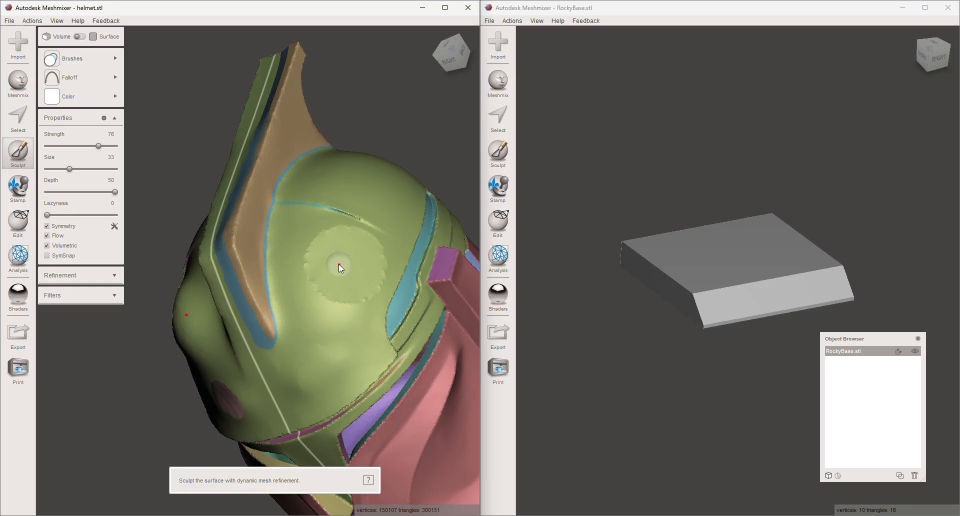
key(1)
click(75, 170)
mouse_move(324, 304)
mouse_down()
mouse_move(357, 296)
mouse_move(383, 260)
mouse_move(357, 221)
mouse_up()
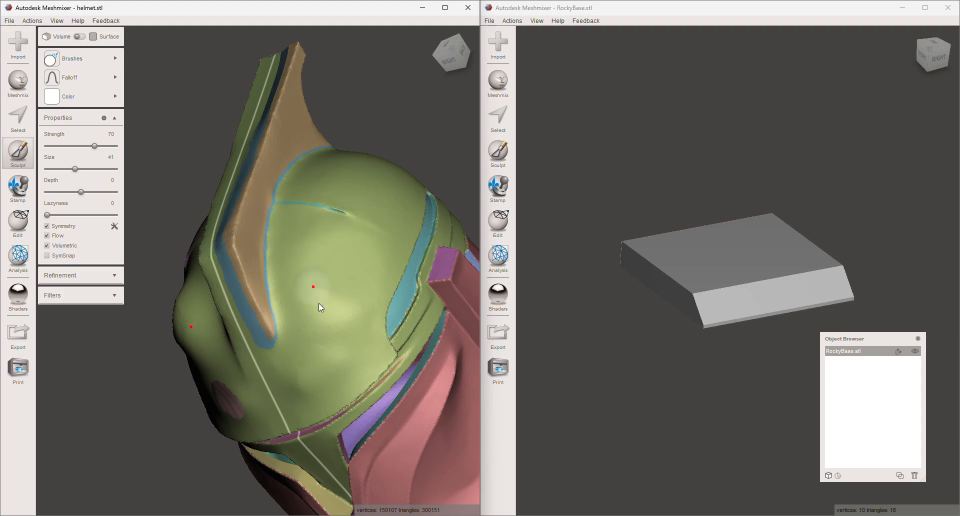
mouse_move(334, 256)
right_down()
mouse_move(397, 237)
mouse_move(375, 264)
mouse_move(333, 266)
right_up()
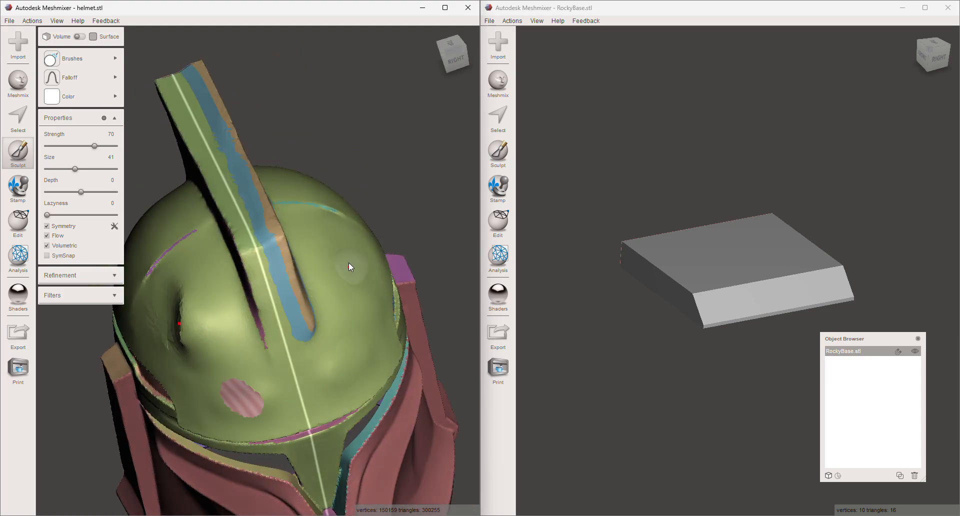
right_drag(329, 291, 237, 305)
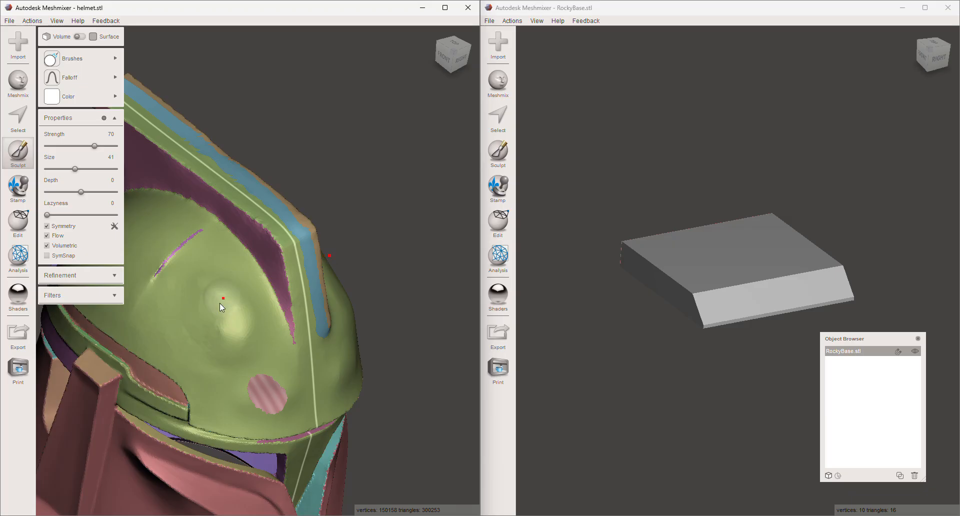
mouse_move(229, 325)
right_down()
mouse_move(181, 310)
mouse_move(178, 280)
mouse_move(134, 295)
mouse_move(326, 283)
right_up()
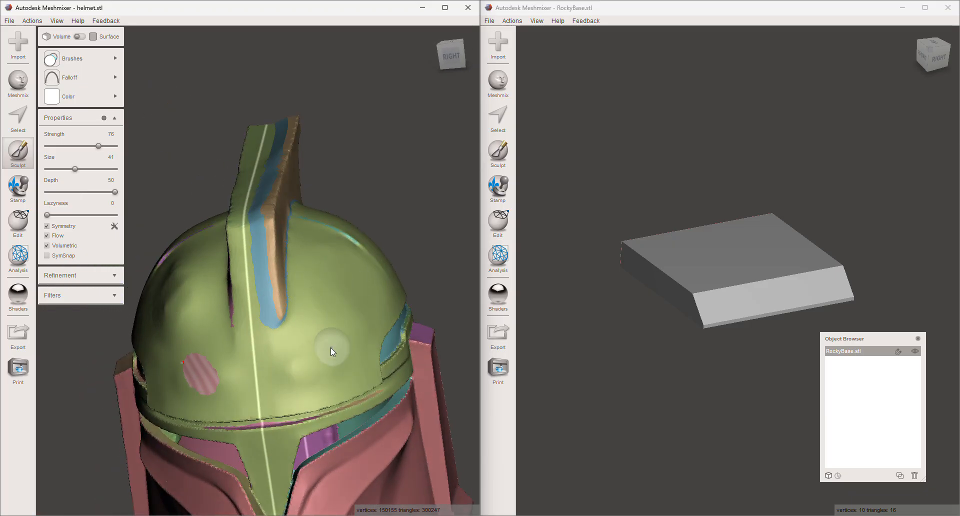
- Smooth the dome's front around the filled small hole with the sculpting brush
mouse_move(320, 356)
shift+mouse_down()
mouse_move(320, 347)
mouse_move(307, 374)
shift+mouse_up()
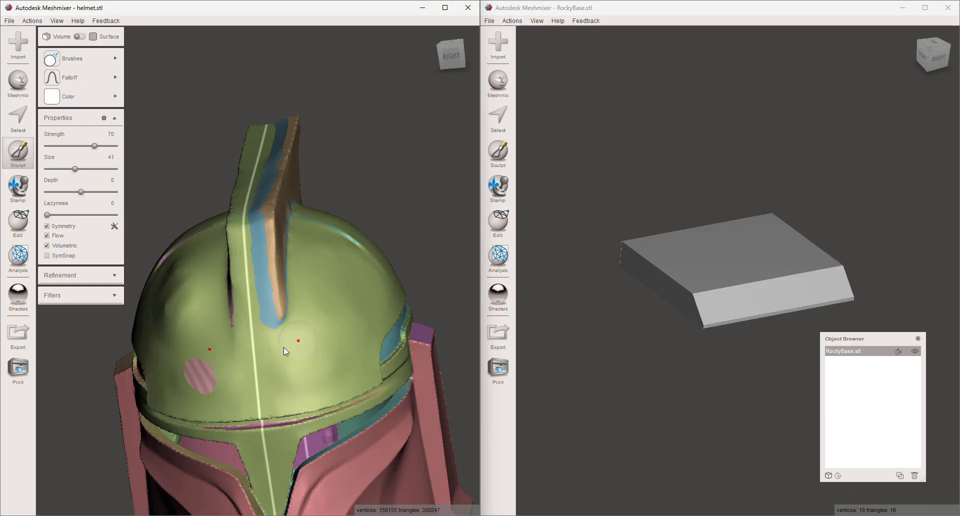
mouse_move(325, 337)
right_down()
mouse_move(277, 370)
mouse_move(385, 335)
right_up()
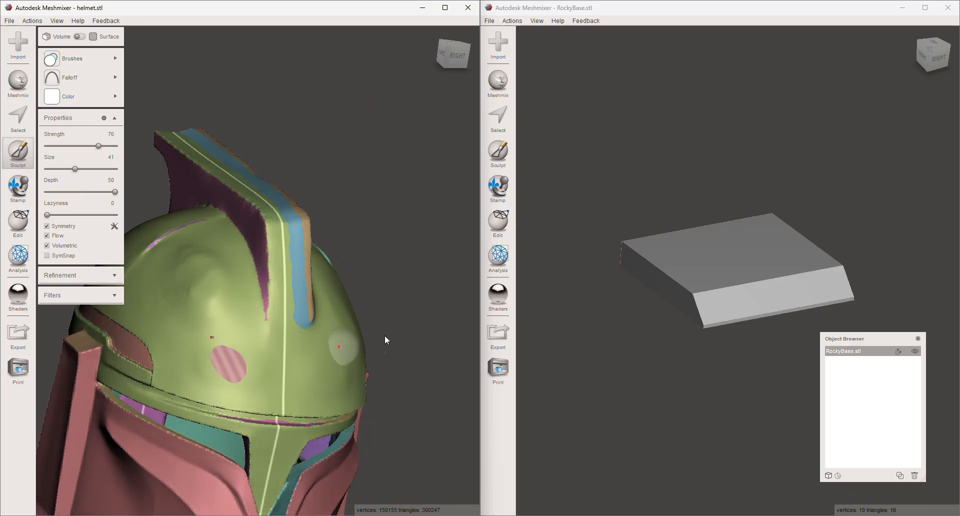
mouse_move(283, 320)
right_down()
mouse_move(346, 353)
mouse_move(227, 340)
mouse_move(286, 251)
mouse_move(298, 208)
mouse_move(283, 206)
right_up()
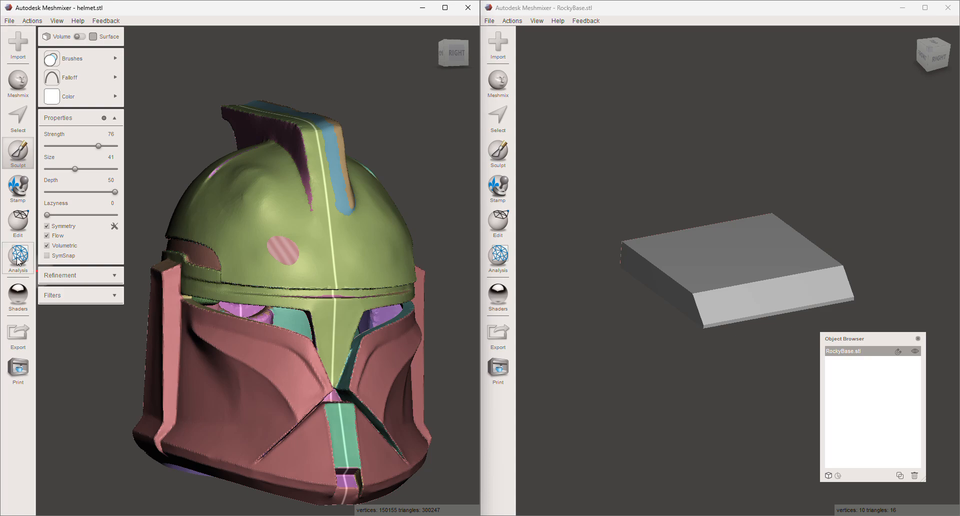
scroll(323, 227, down, 2)
scroll(310, 238, up, 2)
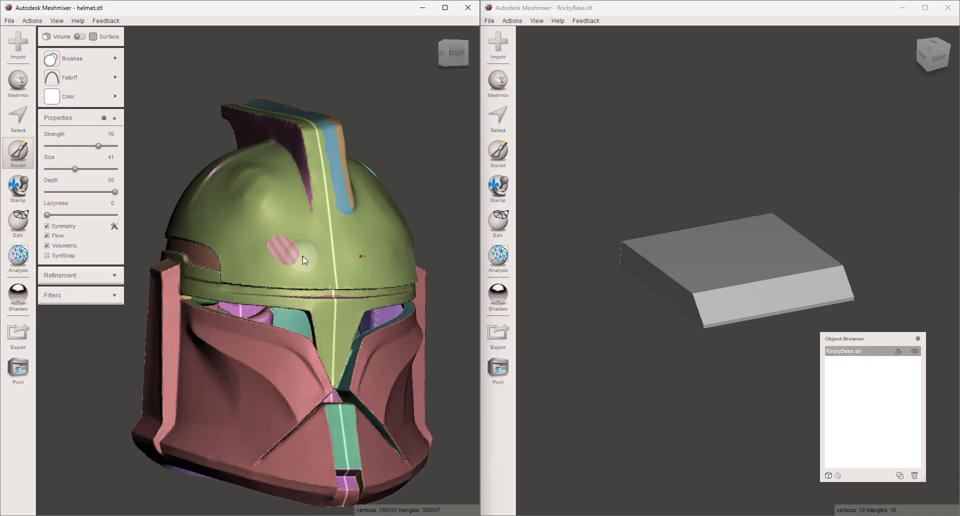
- Inspect the remaining small front hole in Inspector with the Smooth Fill mode, and leave Inspector without filling it
click(18, 222)
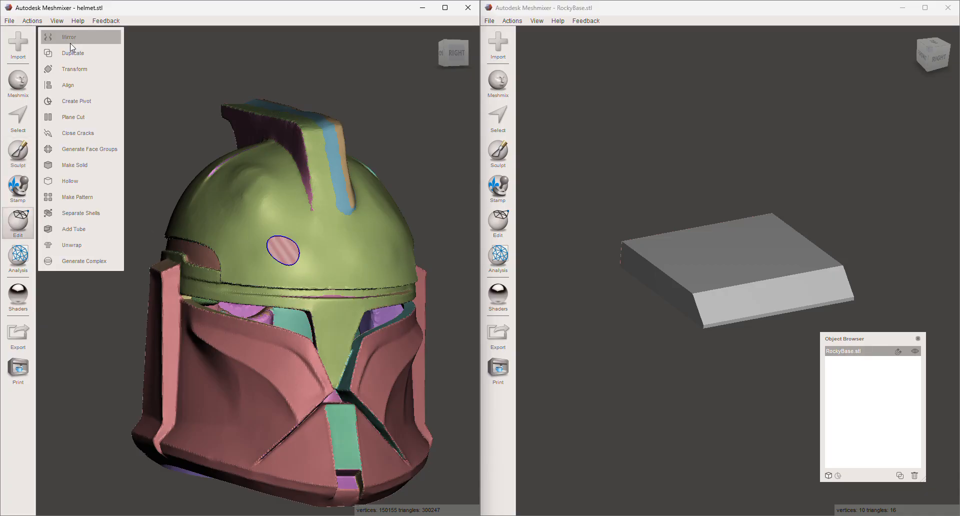
click(18, 257)
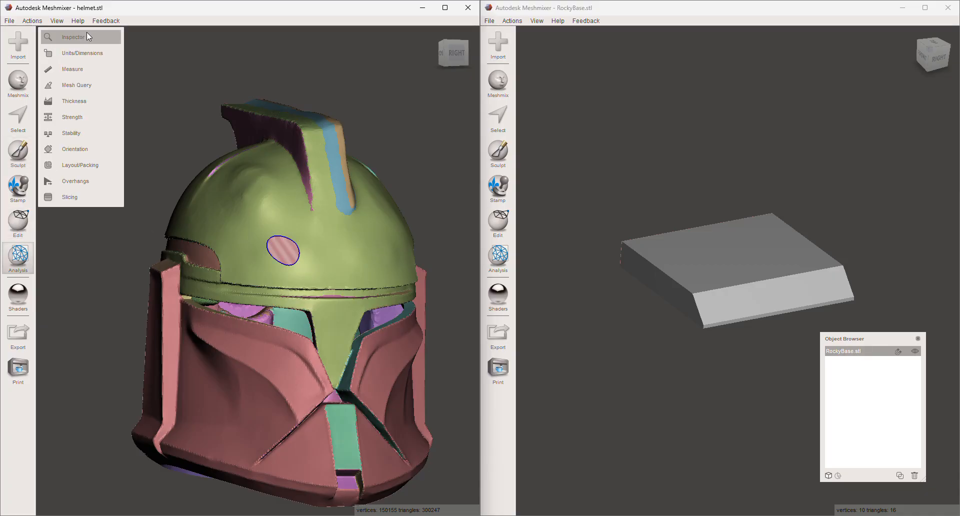
click(86, 33)
click(95, 66)
click(85, 93)
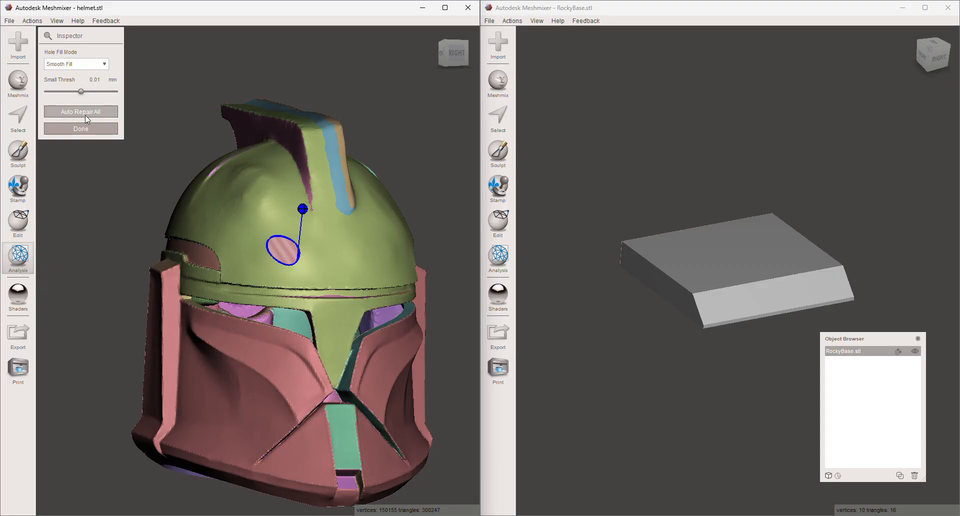
right_drag(283, 136, 302, 147)
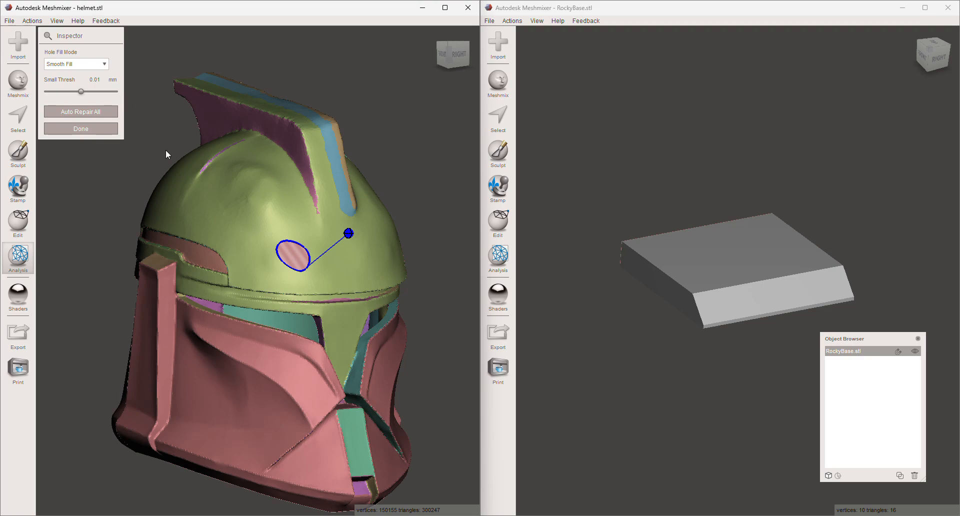
scroll(278, 230, up, 5)
click(96, 129)
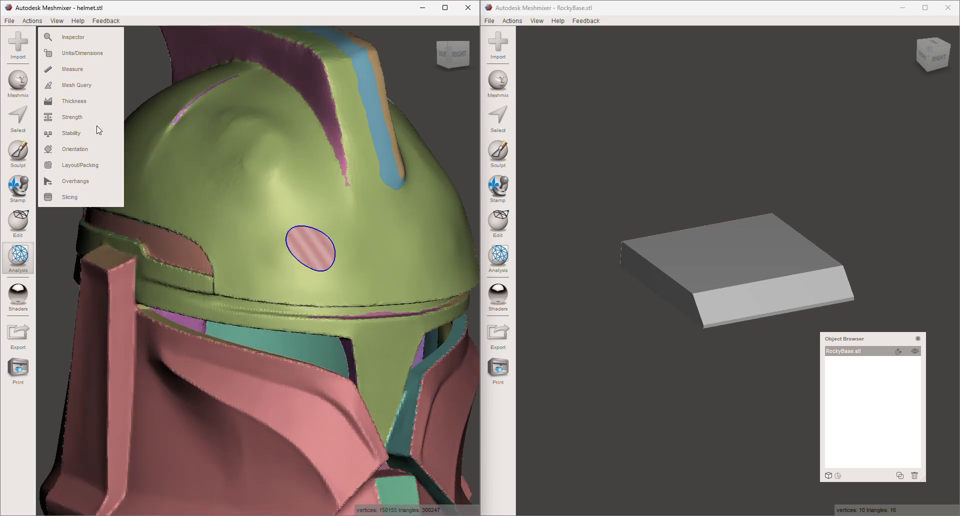
click(18, 117)
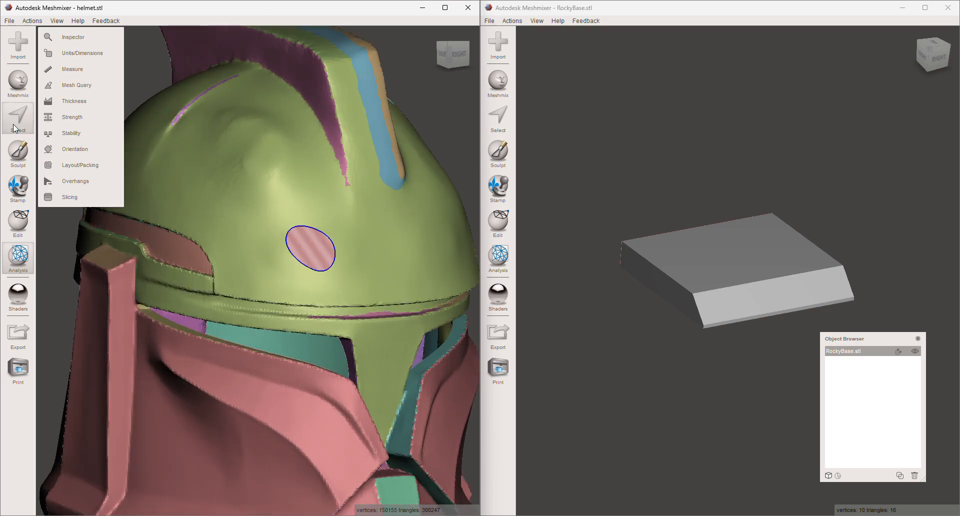
click(263, 175)
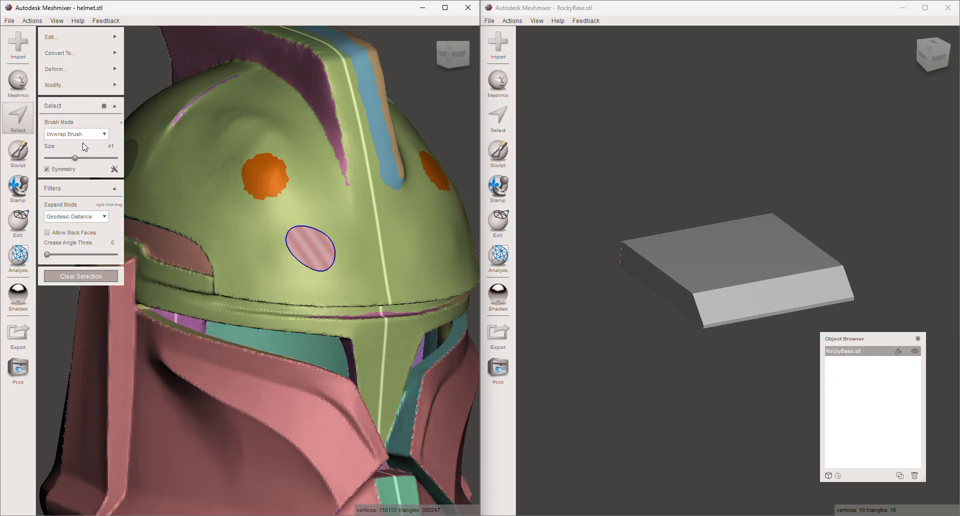
right_drag(210, 203, 223, 184)
click(226, 430)
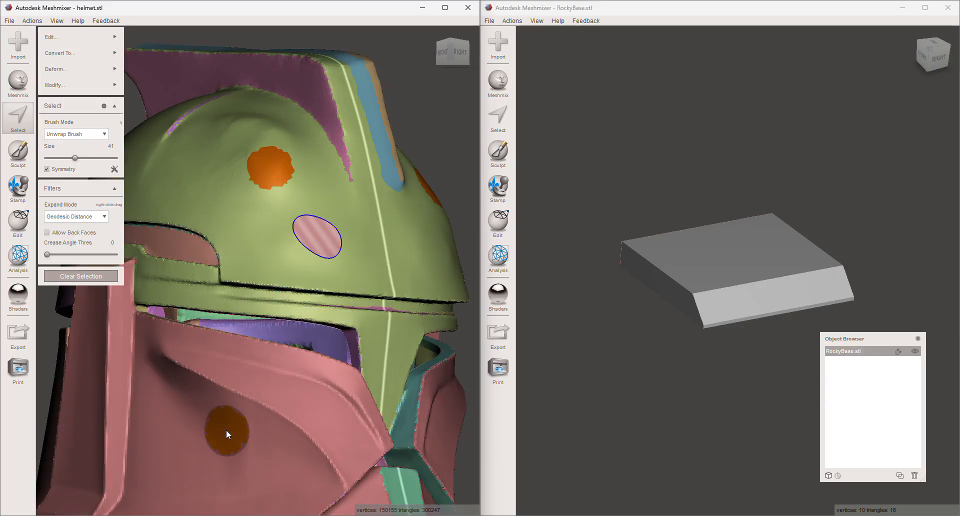
click(70, 273)
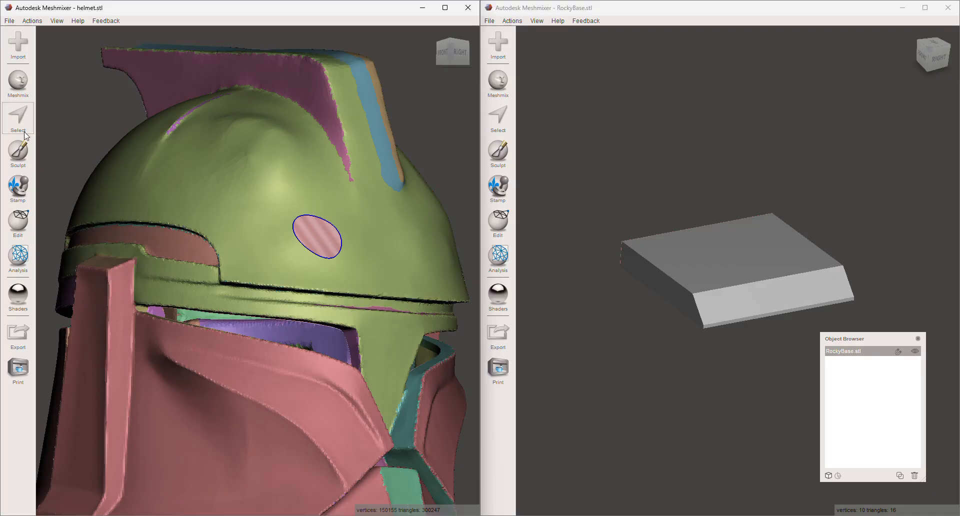
- Select a patch on the helmet's flat cheek with the size 41 Unwrap Brush and symmetry on, and delete it to open a hole
click(25, 134)
right_drag(217, 295, 302, 325)
click(244, 441)
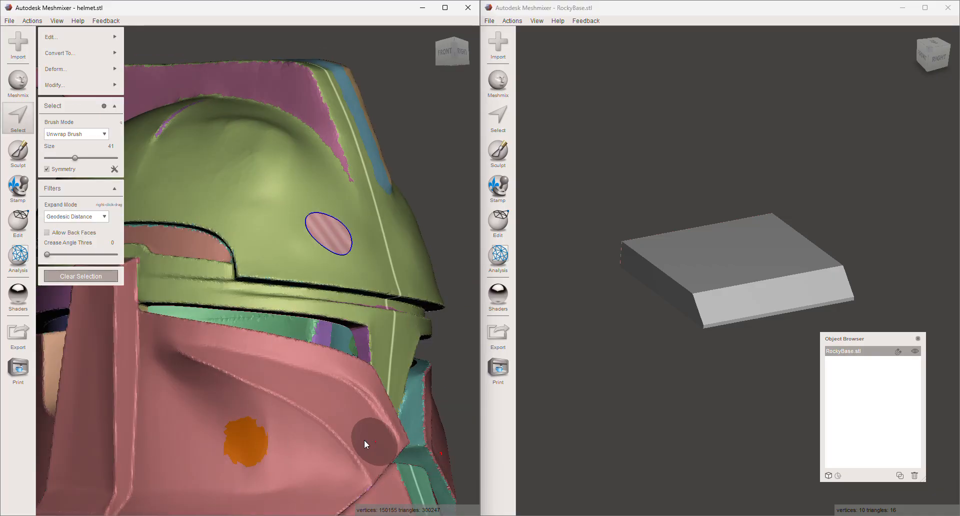
key(Delete)
right_drag(302, 427, 303, 428)
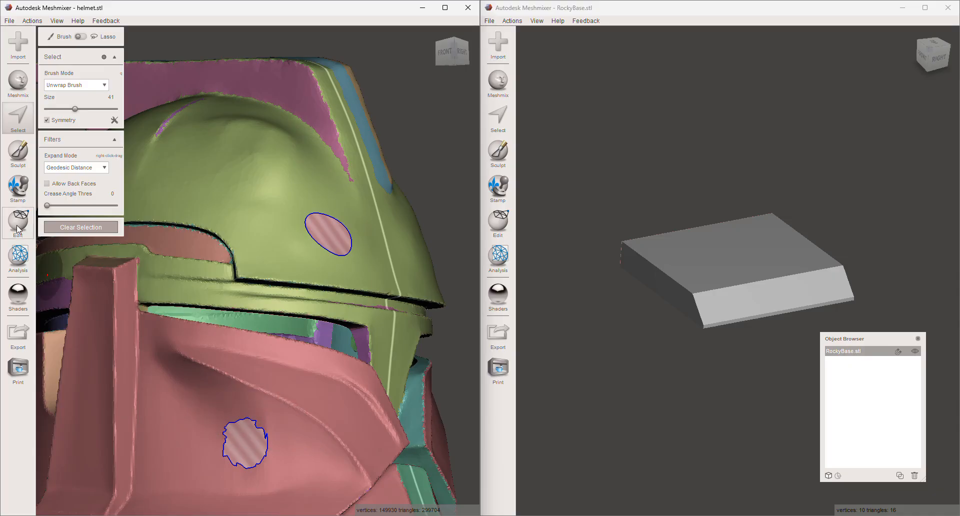
- Inspect the dome and cheek holes in Inspector with the Flat Fill mode, and leave Inspector without filling them
click(18, 257)
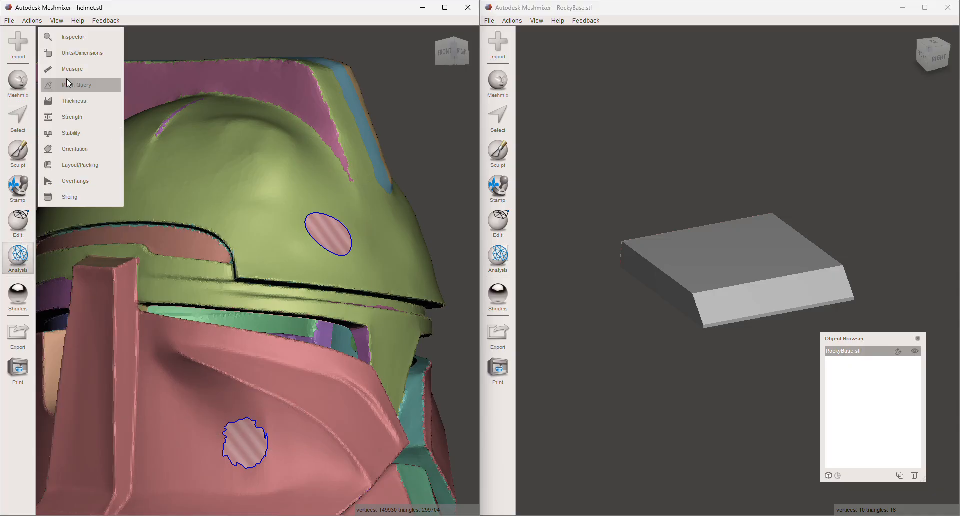
click(79, 36)
scroll(280, 355, down, 3)
middle_drag(280, 371, 301, 323)
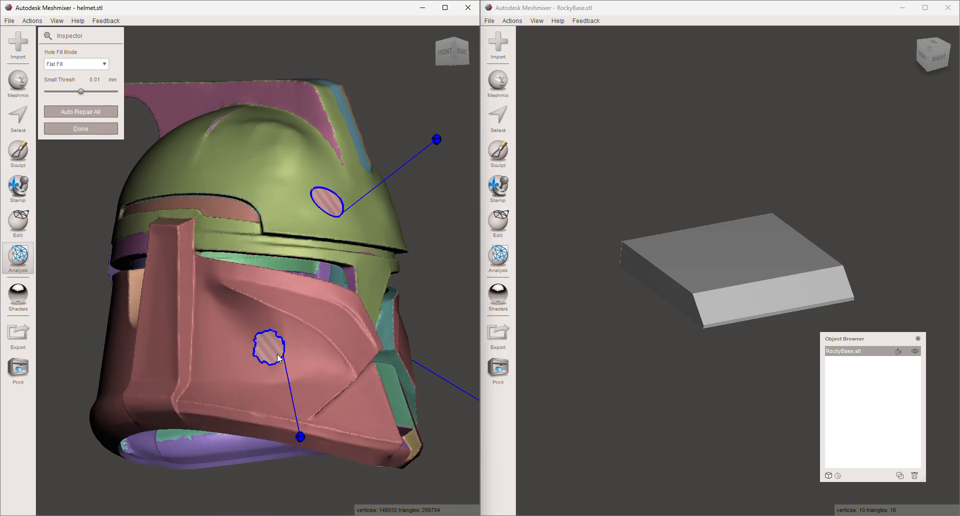
scroll(277, 354, up, 3)
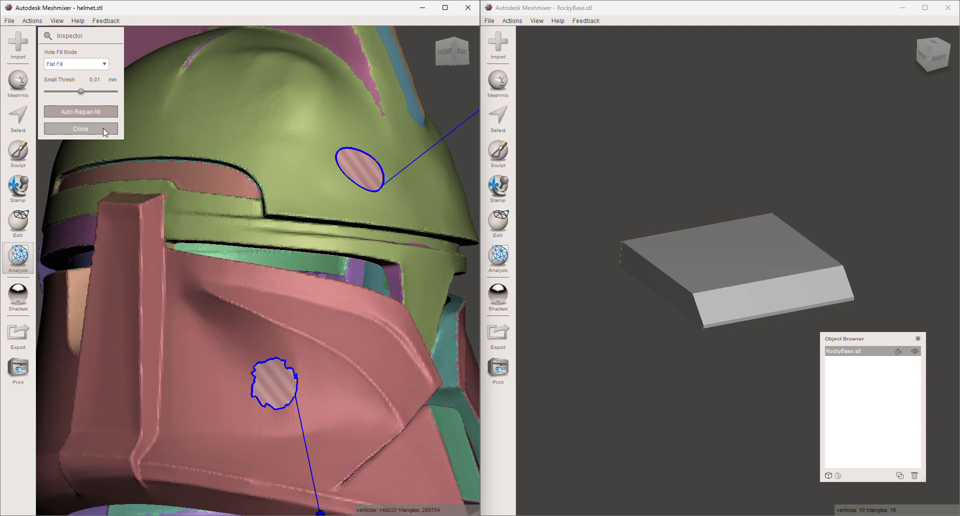
click(80, 129)
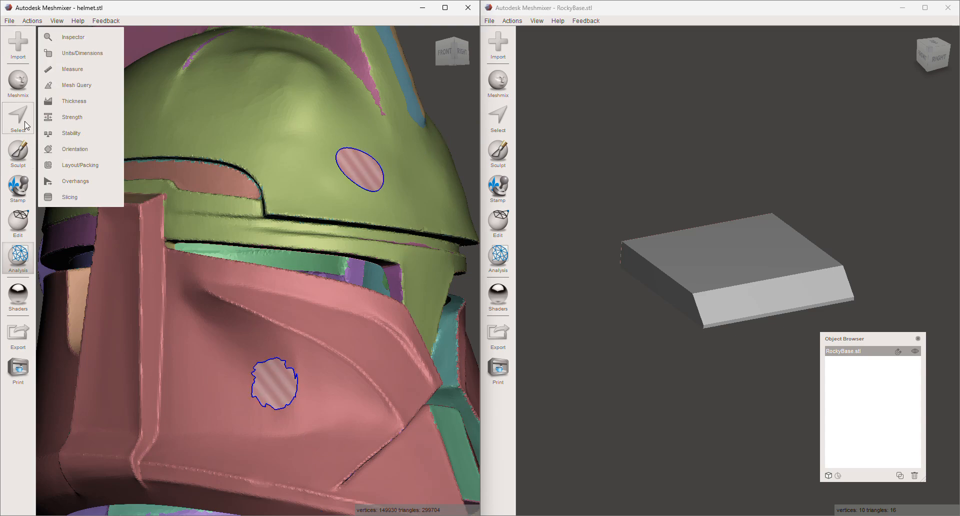
- Smooth the jagged edge of the cheek hole into a round outline with symmetric sculpting strokes at brush size 22
click(26, 154)
middle_drag(304, 223, 359, 113)
scroll(315, 272, up, 3)
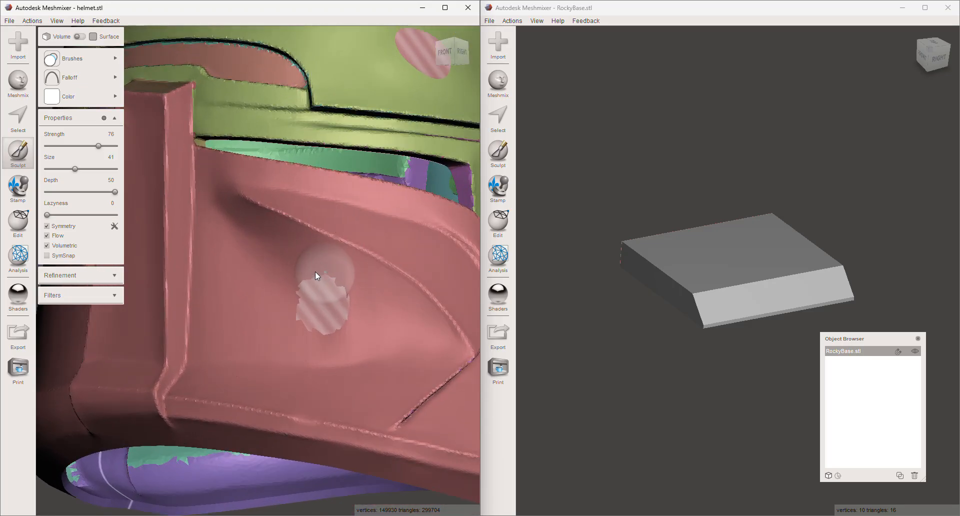
scroll(316, 271, up, 2)
scroll(356, 260, up, 1)
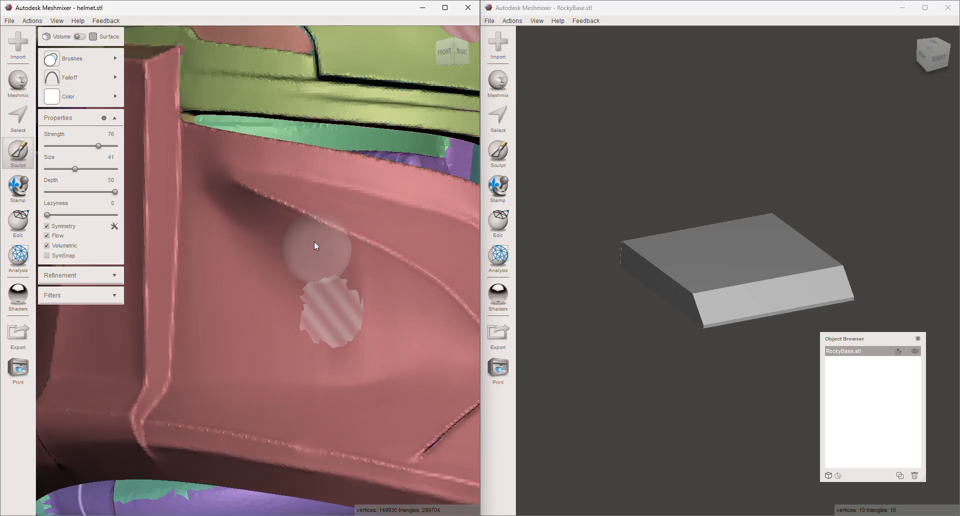
shift+drag(74, 168, 62, 170)
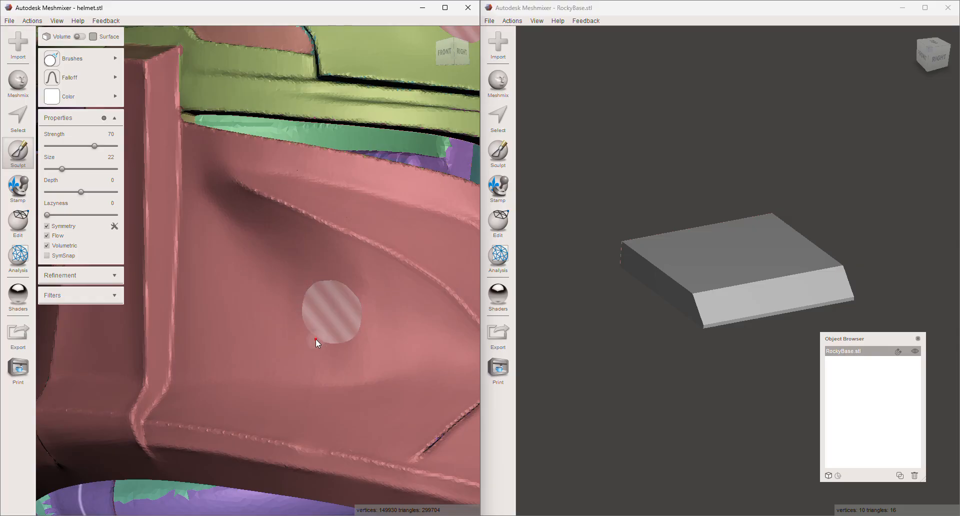
shift+drag(346, 343, 369, 320)
right_drag(383, 301, 345, 334)
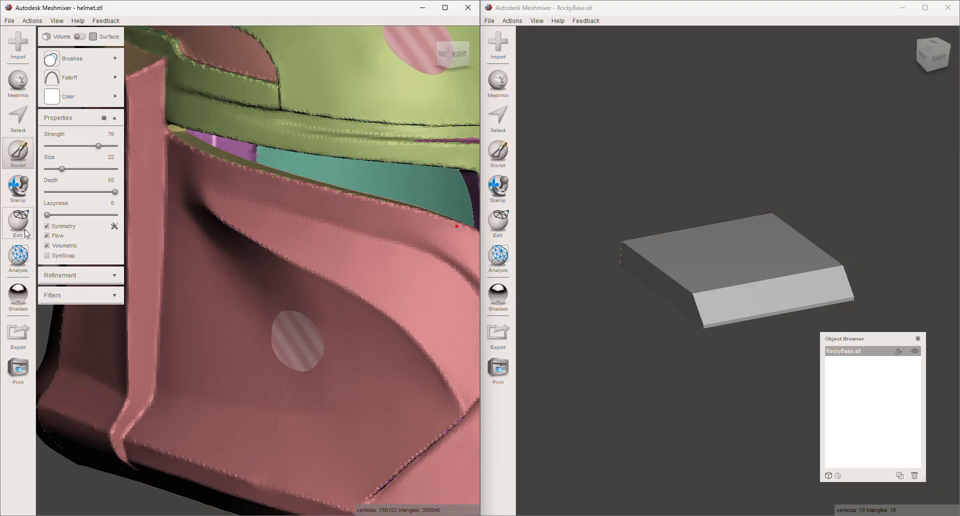
- Auto-repair all remaining helmet holes in Inspector with Smooth Fill, and smooth the filled cheek patch with the sculpting brush at size 43
click(23, 262)
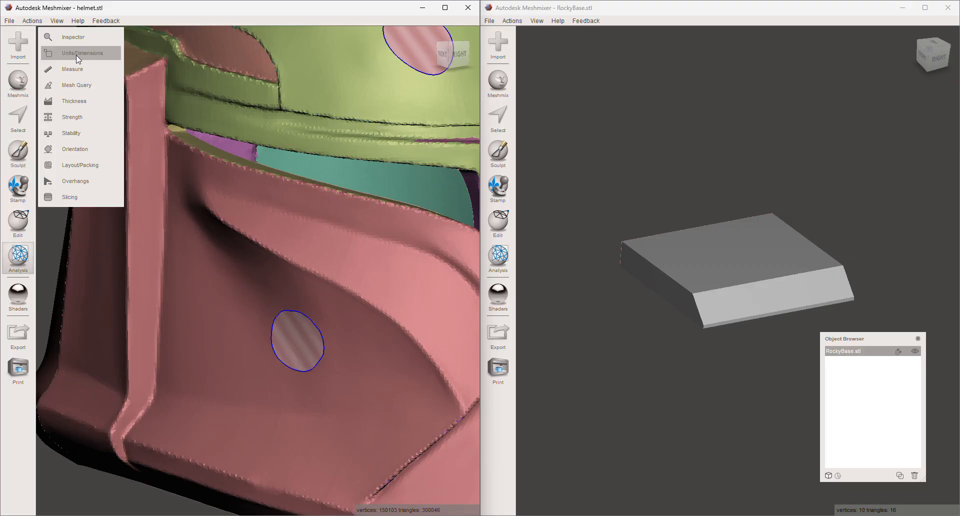
click(82, 39)
scroll(295, 313, down, 5)
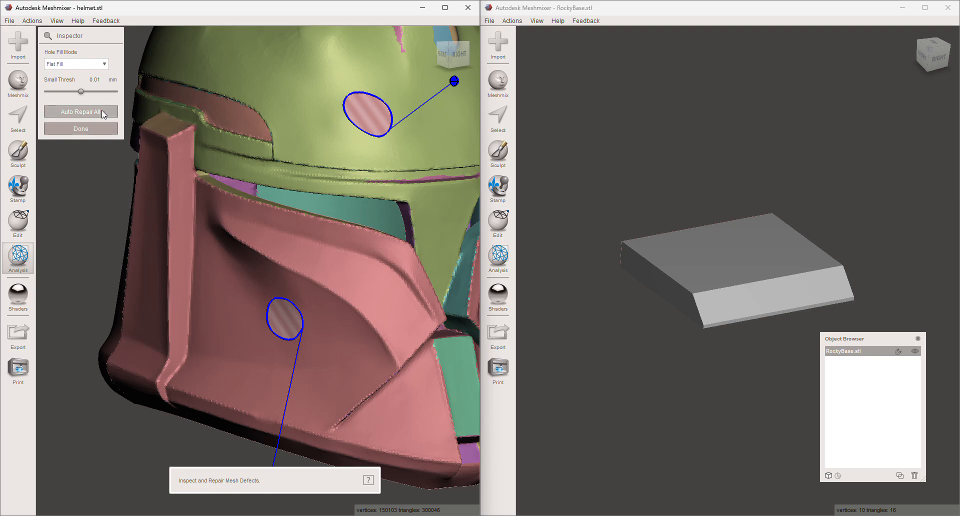
click(79, 64)
click(68, 94)
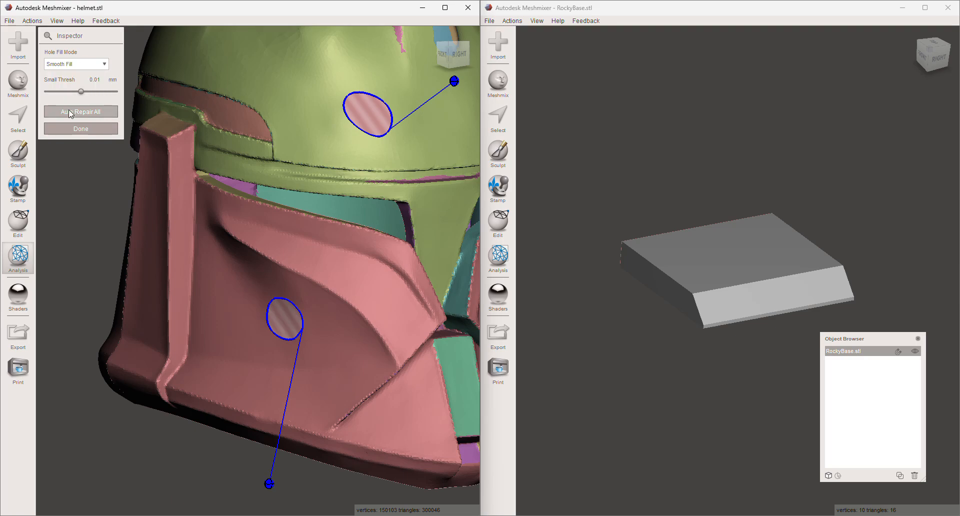
click(76, 112)
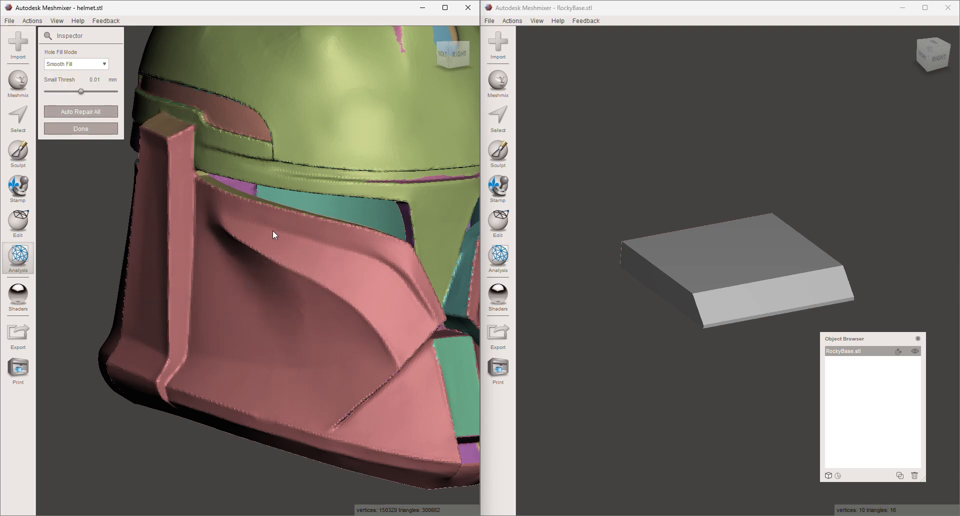
click(18, 151)
click(76, 169)
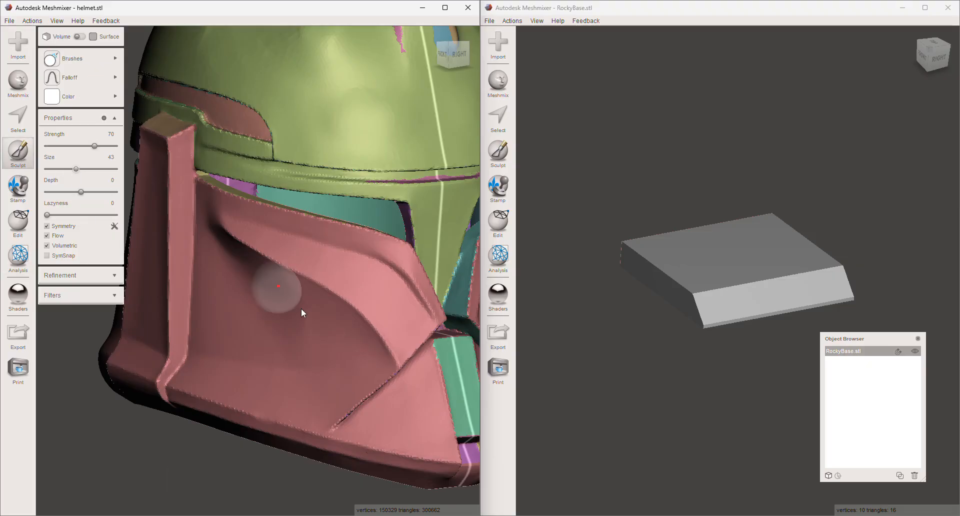
- Start face selection on the RockyBase model, and examine the helmet's interior from below and its repaired exterior
mouse_move(637, 243)
shift+right_down()
mouse_move(591, 269)
mouse_move(624, 255)
shift+right_up()
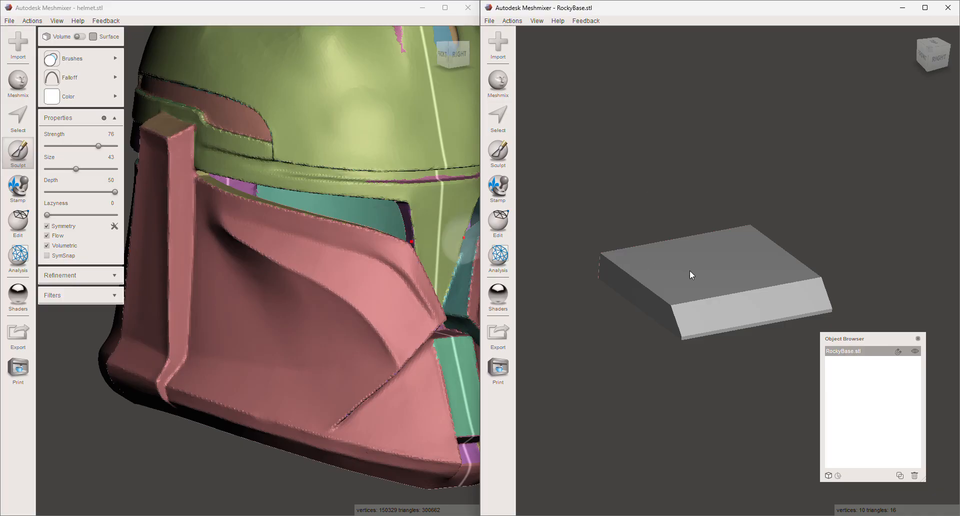
click(498, 116)
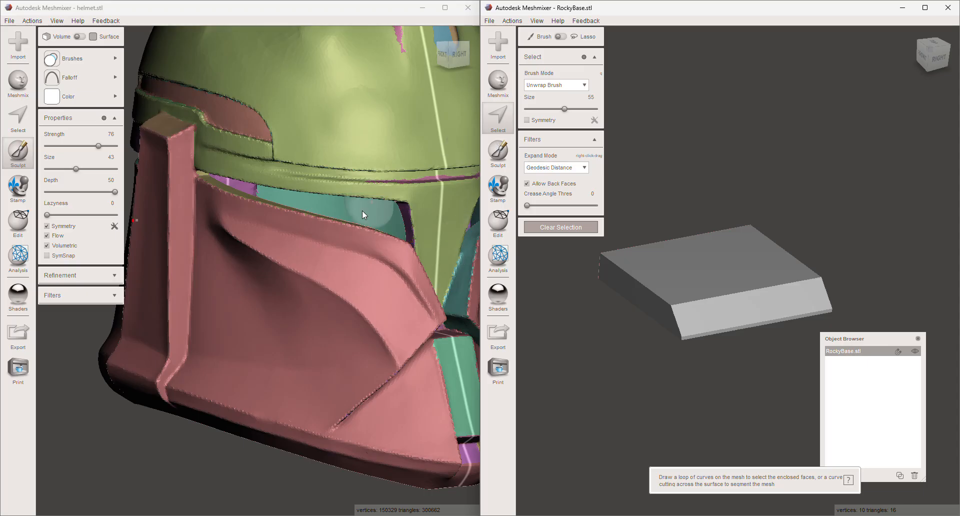
scroll(329, 232, down, 6)
right_drag(340, 215, 327, 89)
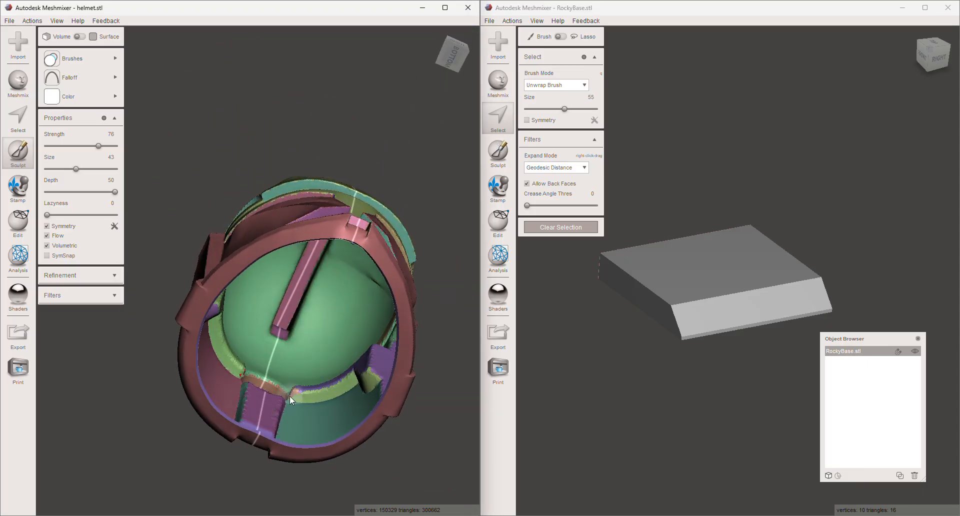
scroll(172, 394, up, 3)
scroll(172, 393, up, 2)
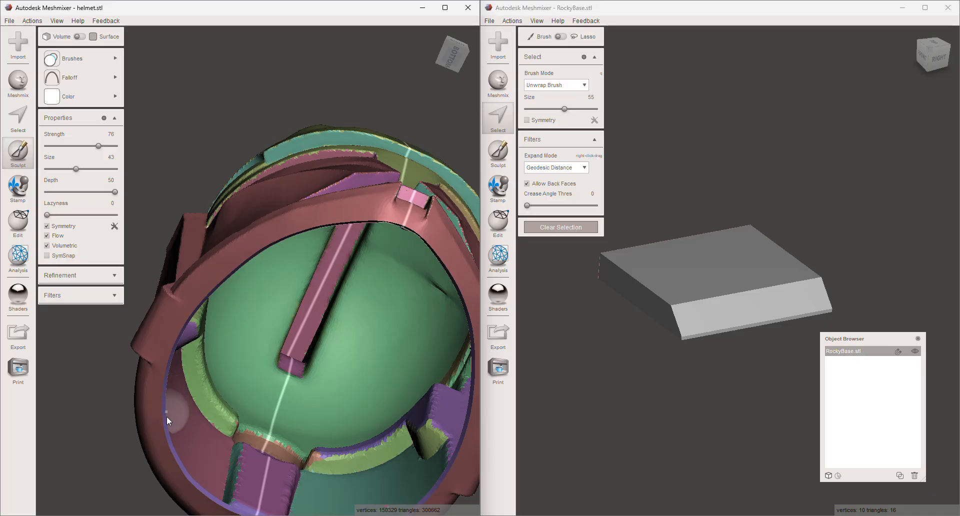
right_drag(287, 302, 269, 479)
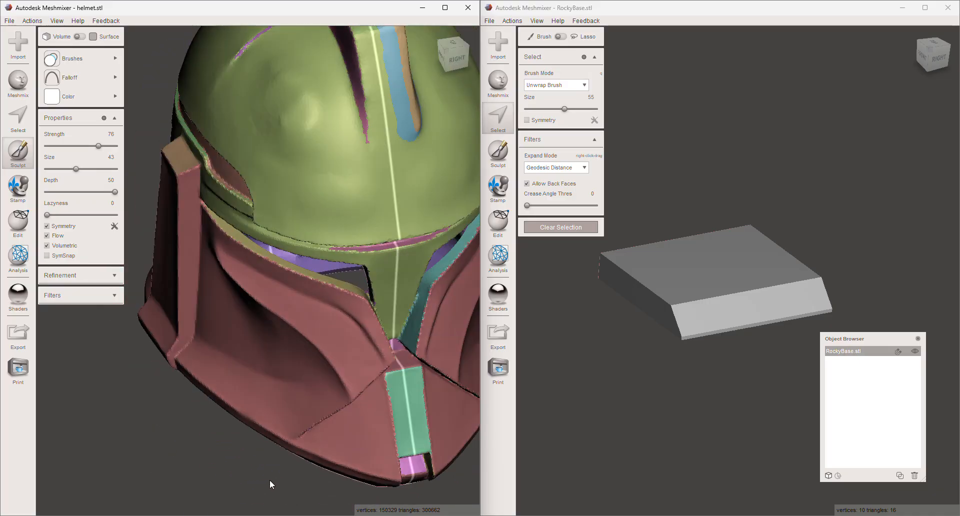
scroll(303, 200, down, 3)
right_drag(303, 200, 413, 216)
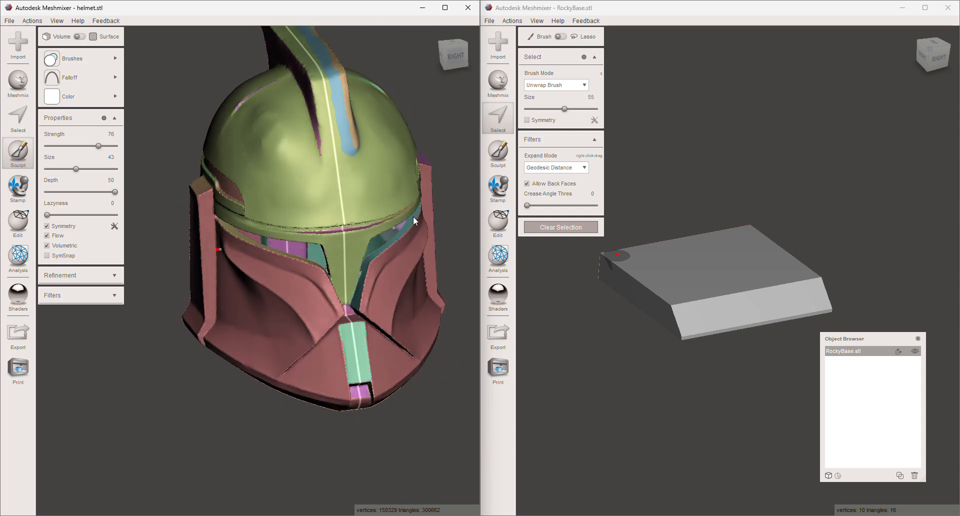
- Select both triangles of the base's top face and separate them into their own object
click(723, 266)
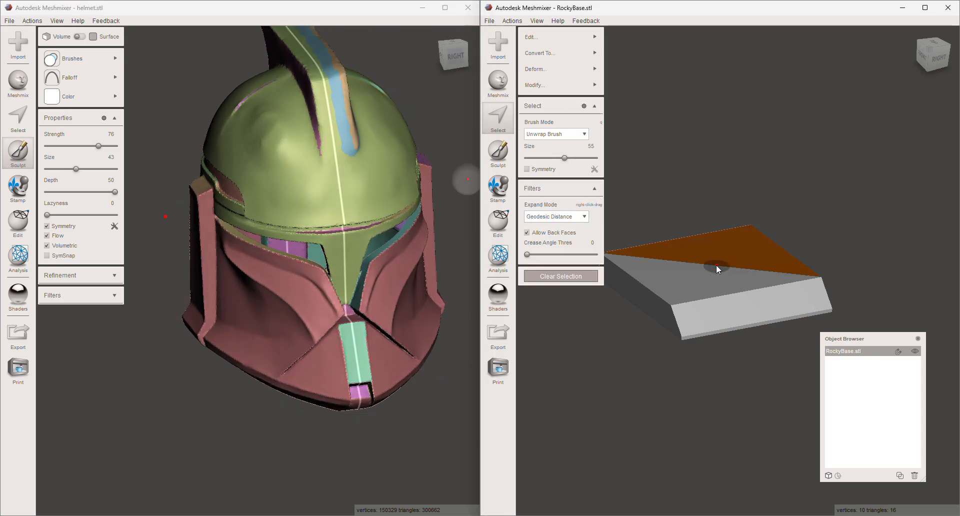
click(707, 270)
right_drag(725, 289, 809, 253)
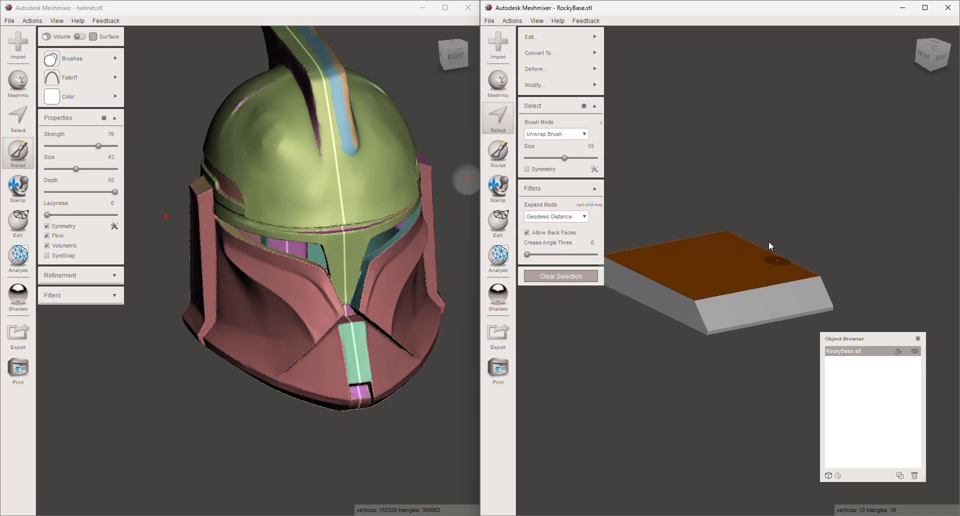
key(y)
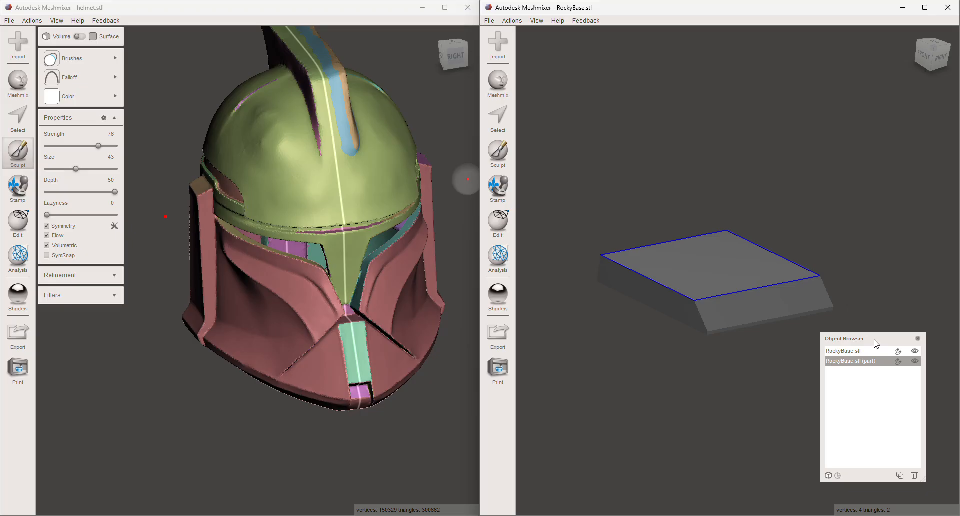
- Hide and reshow the original base object to check the separated top face, and select the faces of the separated part
click(915, 351)
right_drag(792, 353, 754, 383)
click(915, 352)
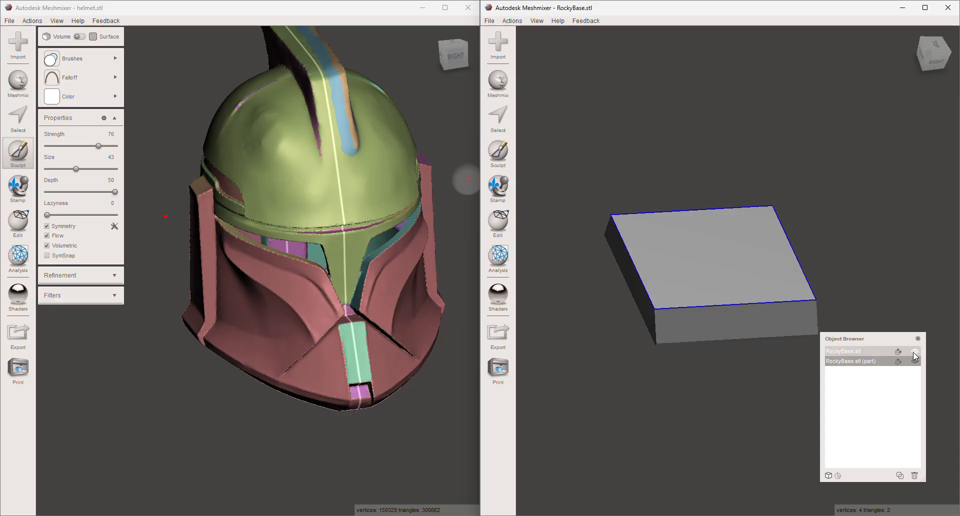
key(s)
click(752, 292)
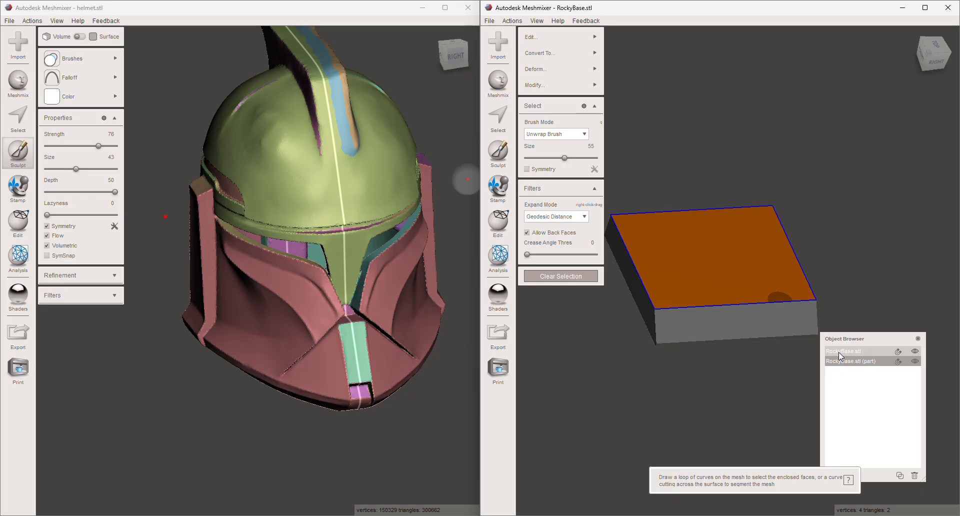
- Combine the base and its separated top part into one object, and close the cracks between them
shift+click(838, 353)
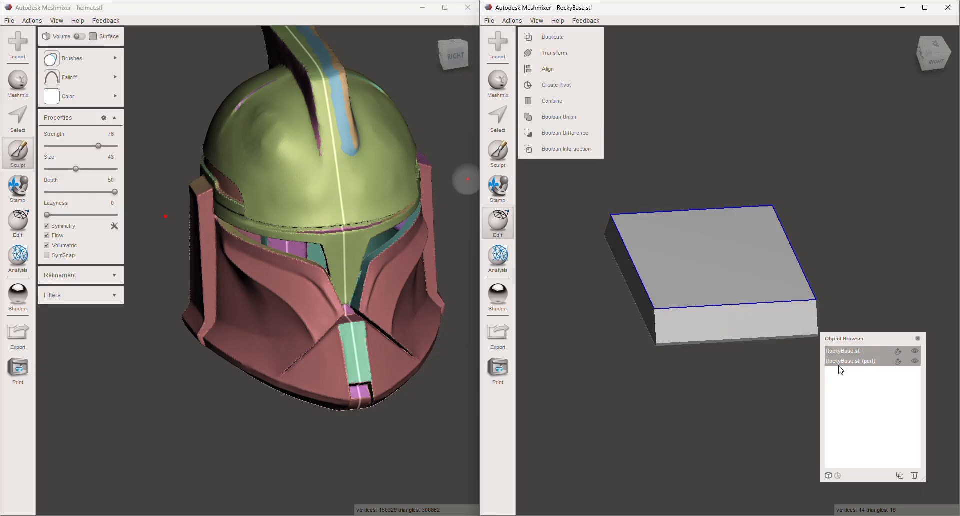
click(573, 100)
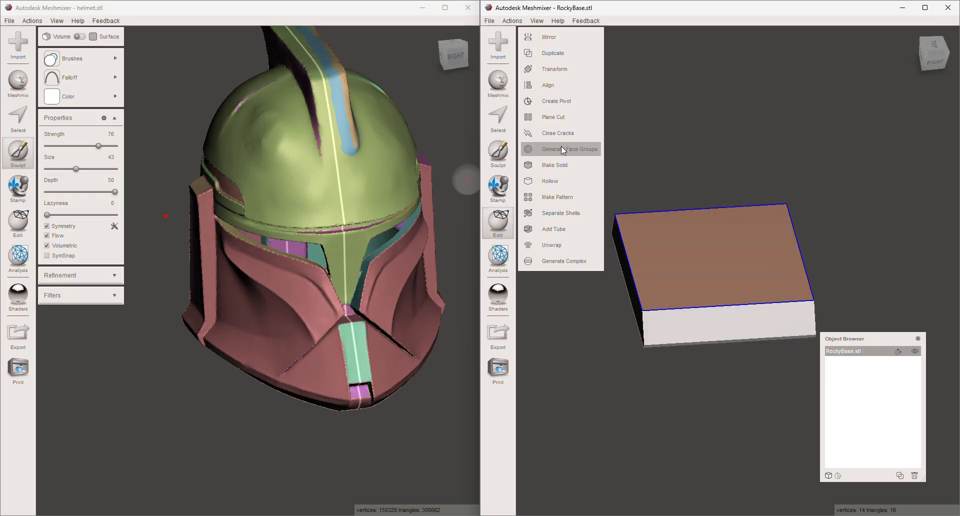
click(572, 134)
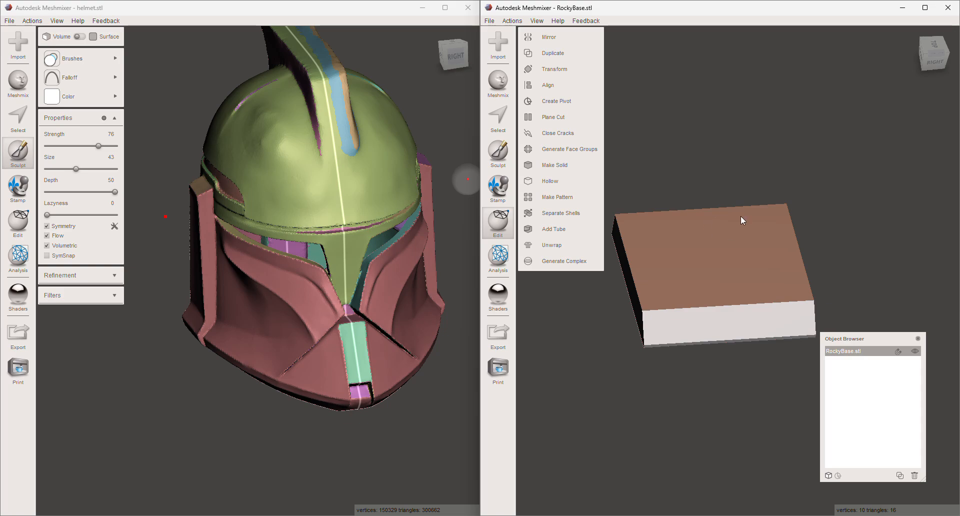
- Select the base's top face, separate it into its own object, and hide the original RockyBase object
middle_drag(709, 193, 751, 163)
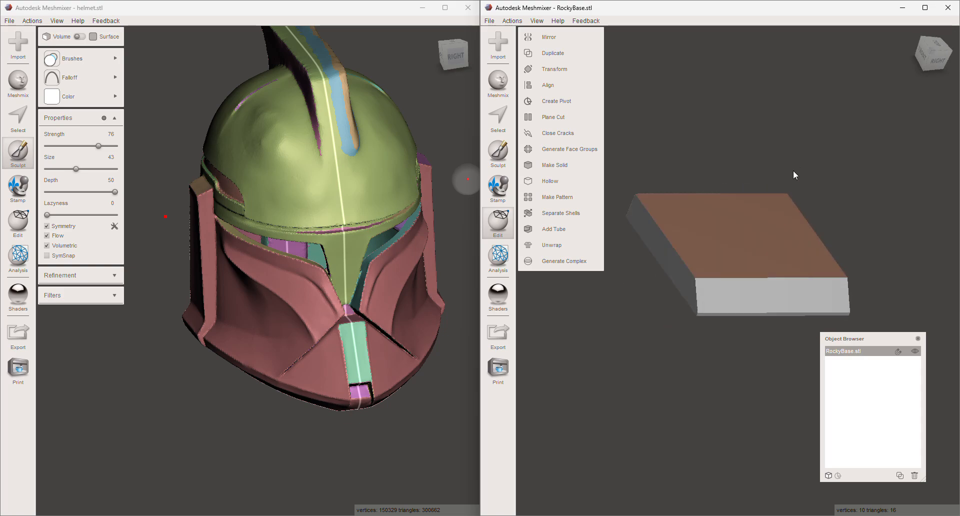
click(498, 117)
mouse_move(695, 209)
mouse_down()
mouse_move(772, 241)
mouse_move(735, 248)
mouse_up()
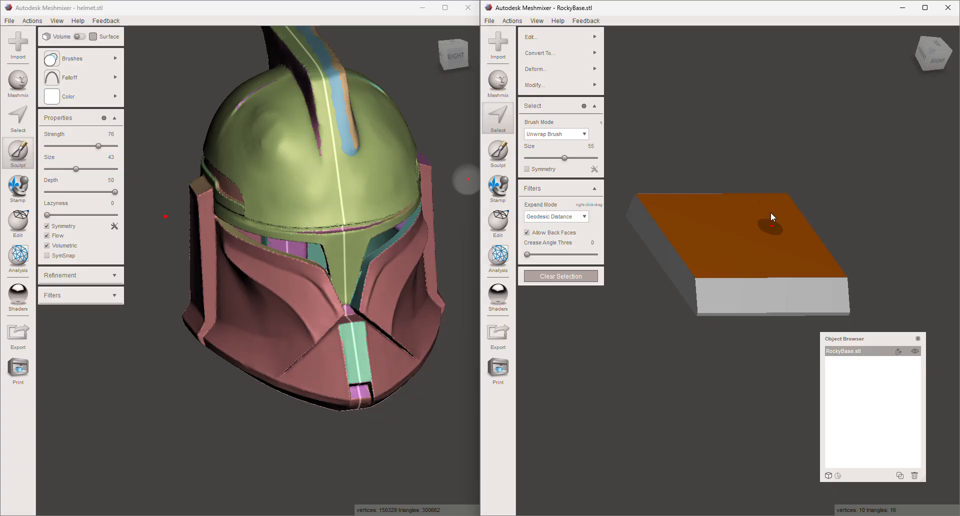
key(y)
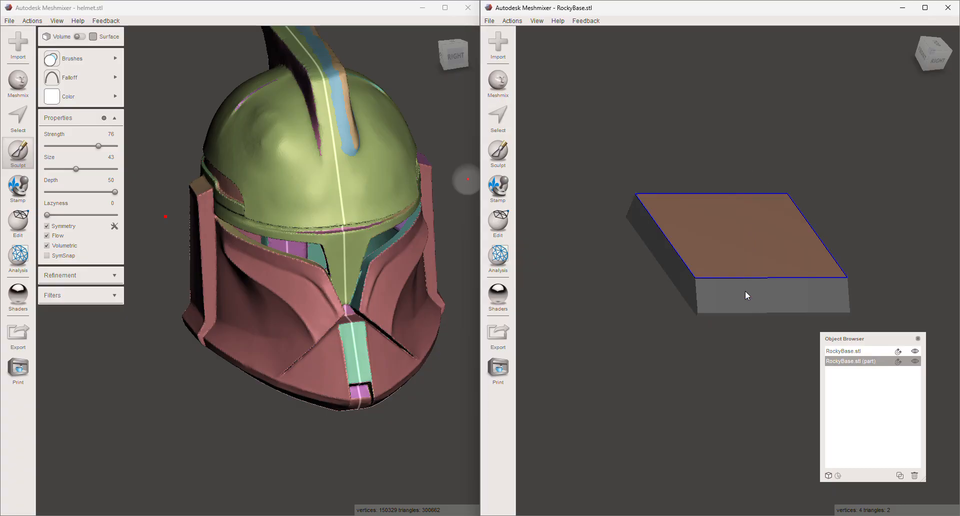
click(915, 351)
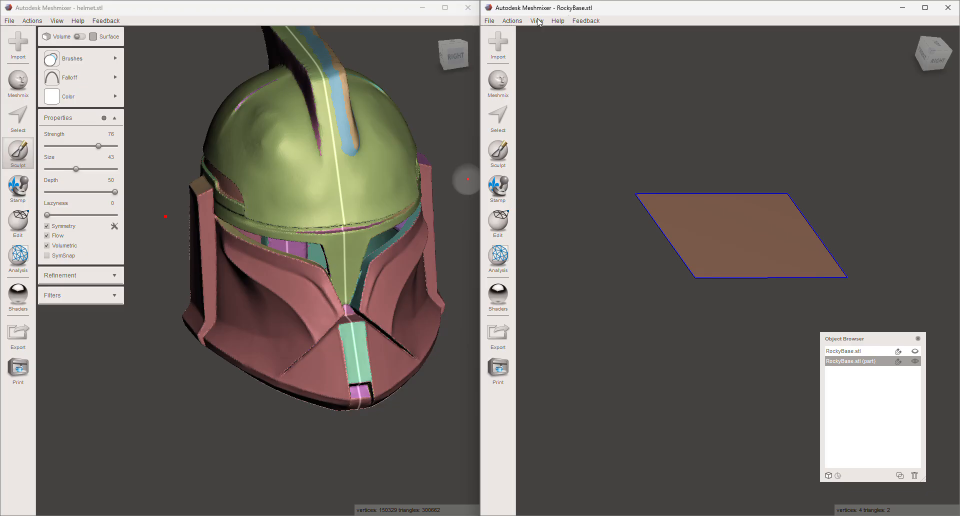
- Show the object browser in the helmet window, and examine the helmet's side and lower opening
click(422, 11)
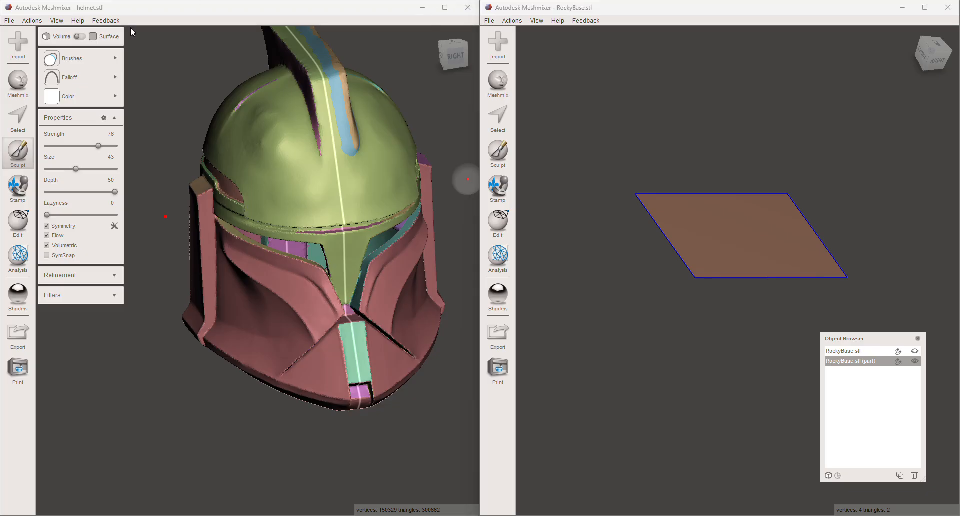
click(44, 22)
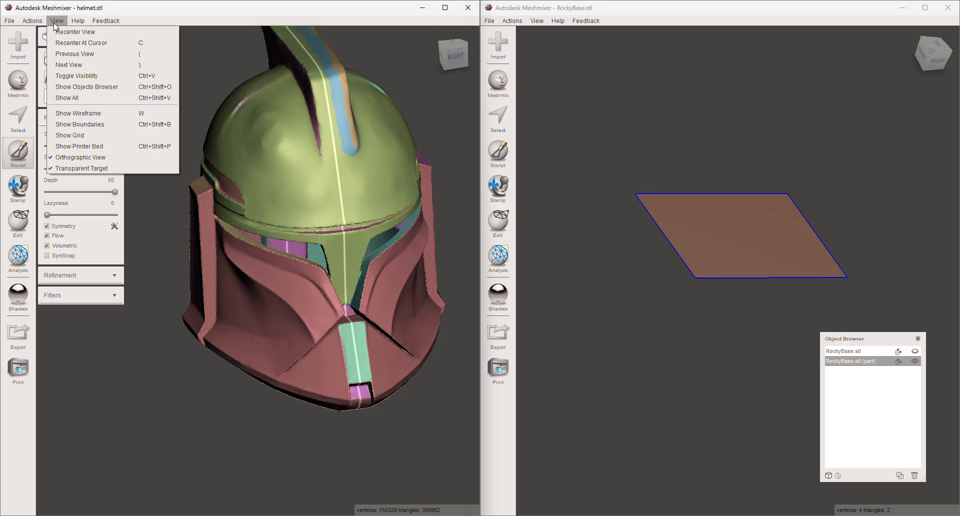
click(78, 87)
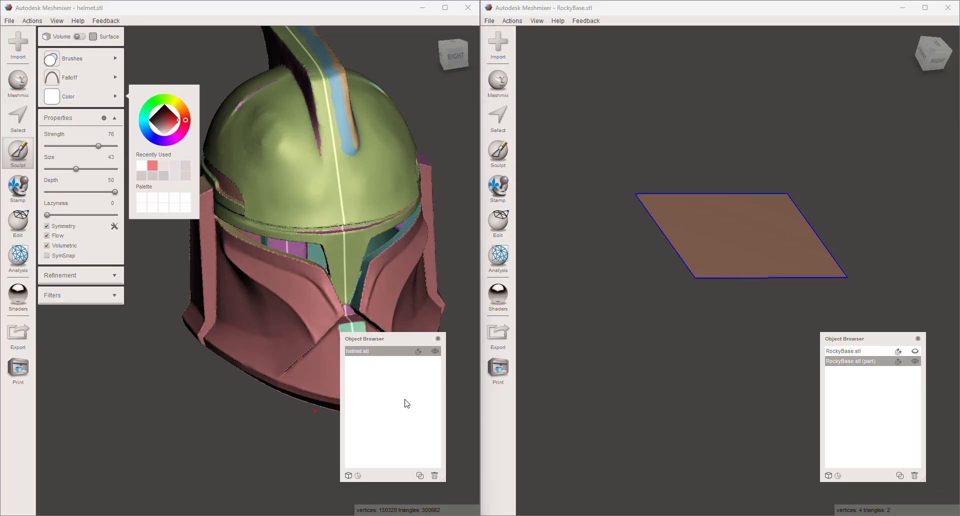
click(916, 351)
click(916, 351)
right_drag(755, 336, 727, 385)
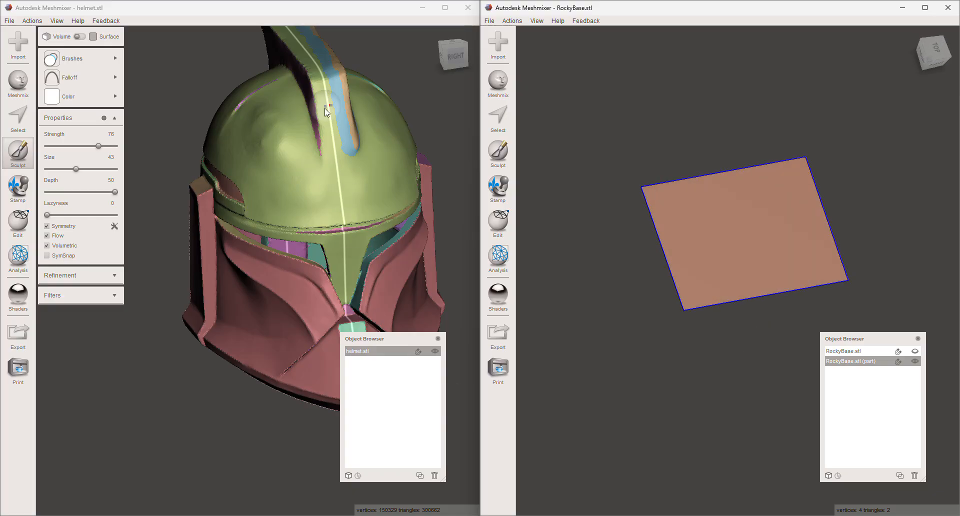
right_drag(272, 241, 299, 169)
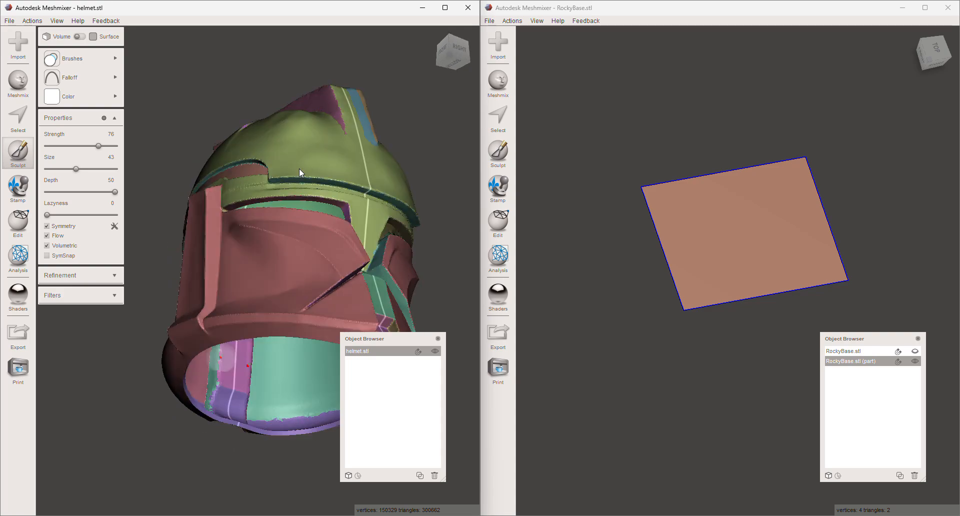
scroll(272, 439, up, 3)
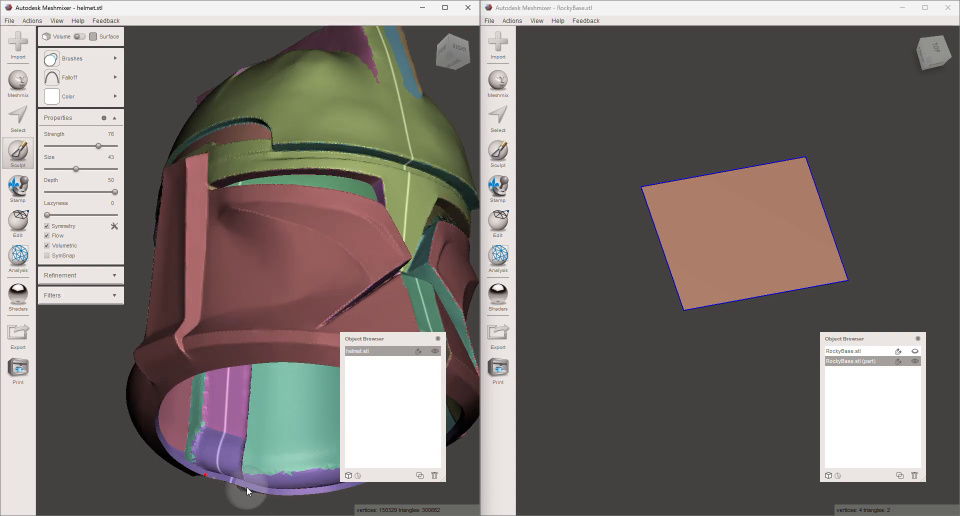
right_drag(632, 288, 580, 214)
click(507, 122)
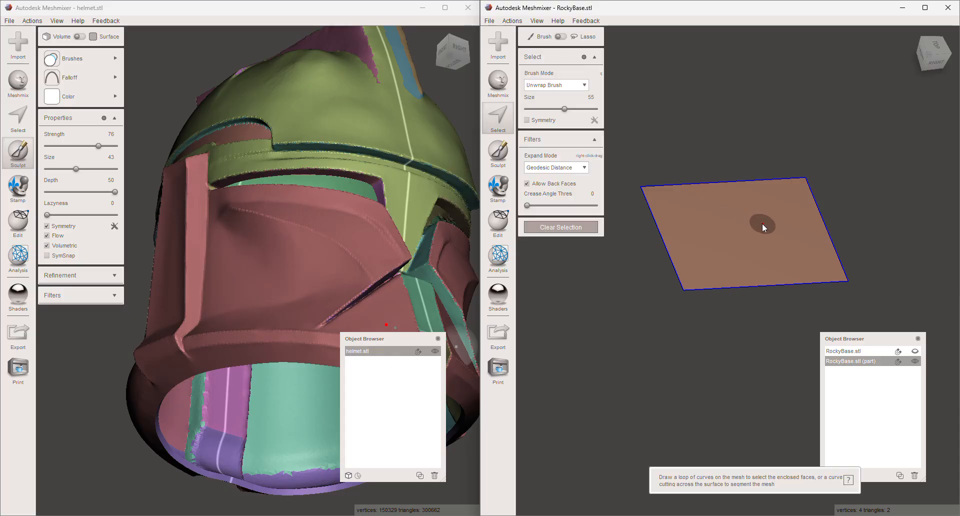
double_click(730, 235)
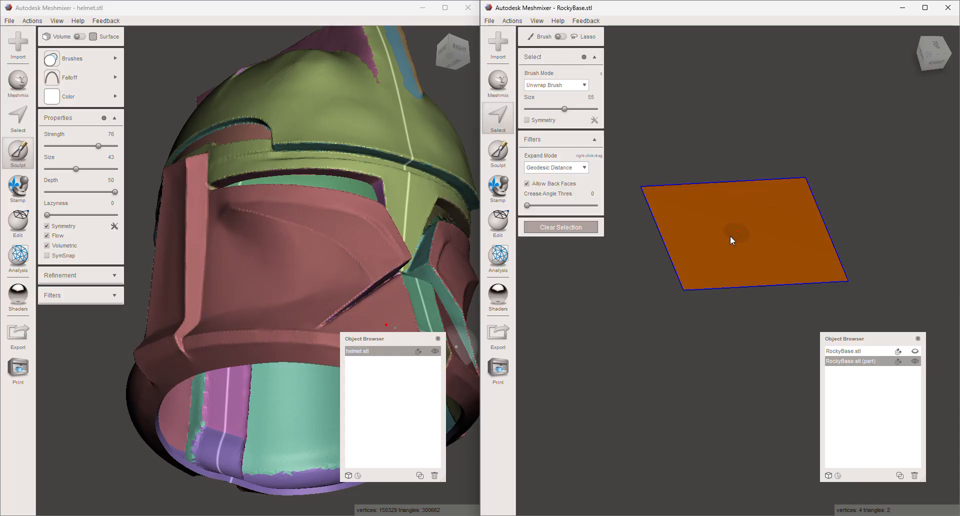
click(499, 222)
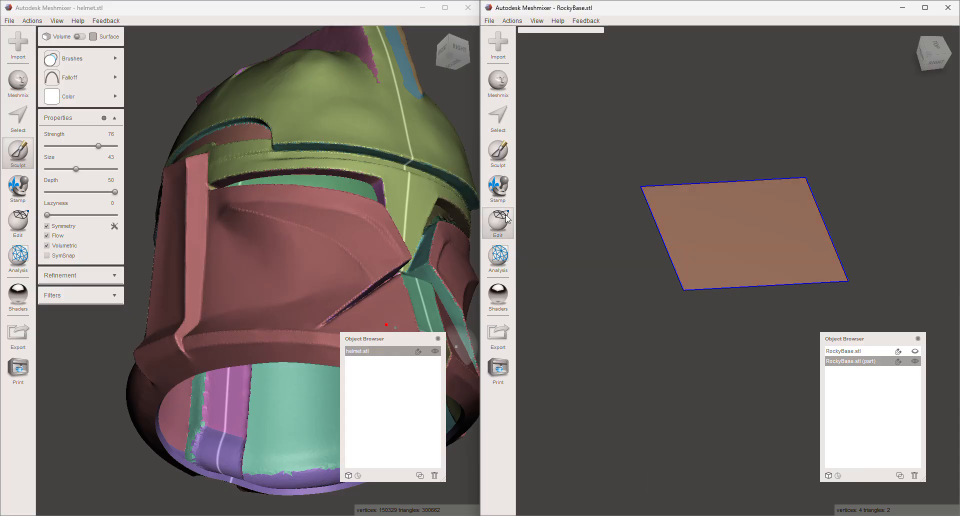
click(496, 263)
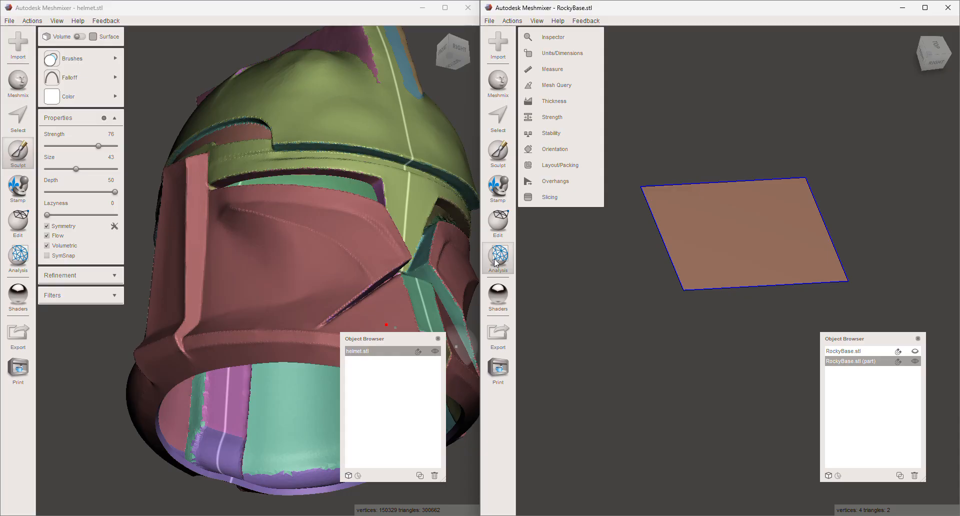
click(498, 223)
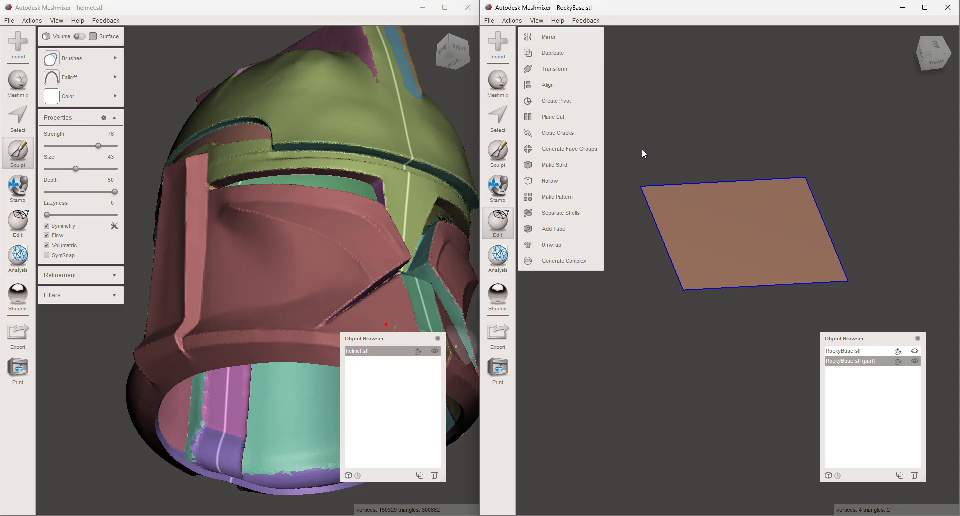
right_drag(642, 152, 662, 189)
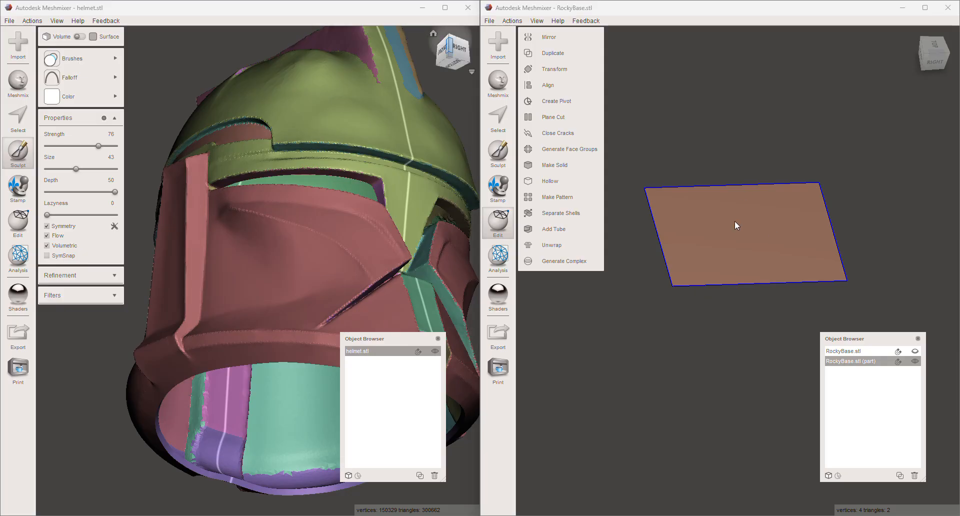
- Select the separated top face, start an Offset on it, and examine the offset preview along its edge
click(709, 267)
mouse_move(568, 38)
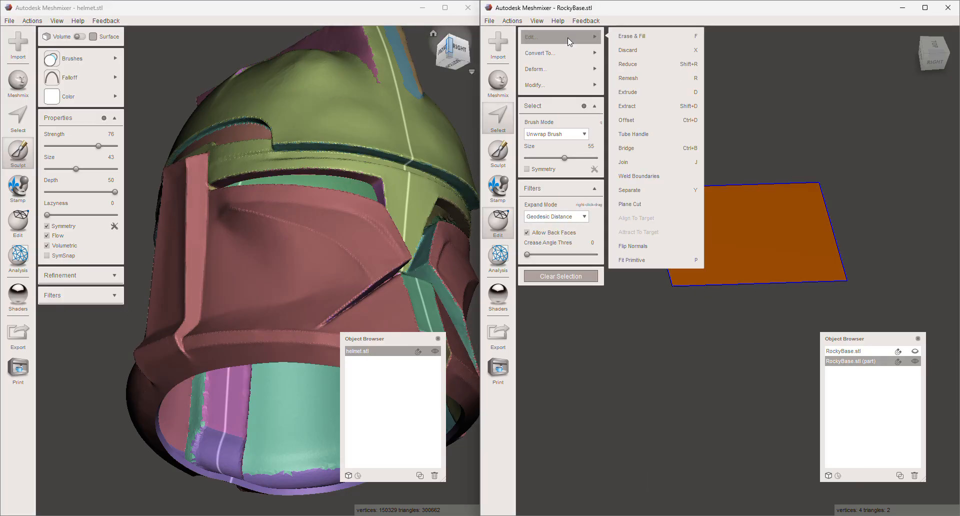
click(646, 122)
right_drag(671, 139, 754, 142)
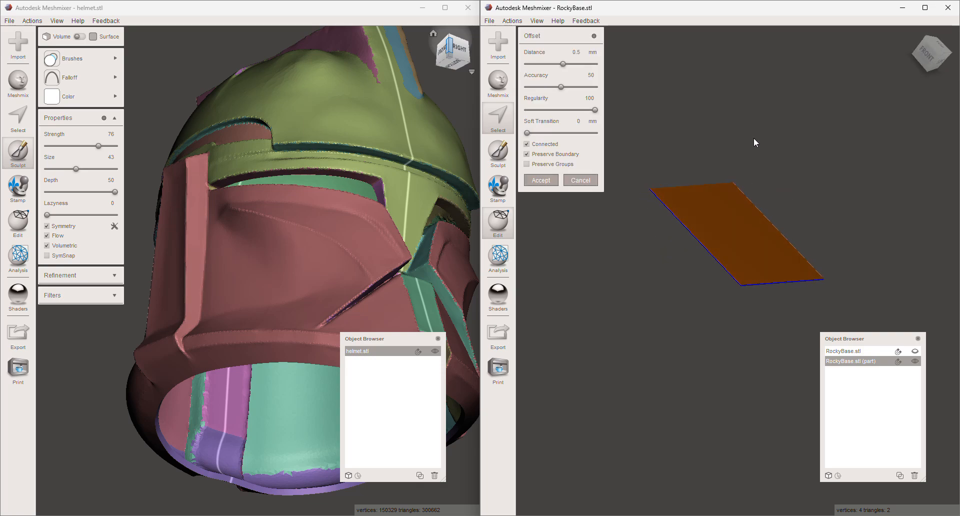
scroll(714, 235, up, 2)
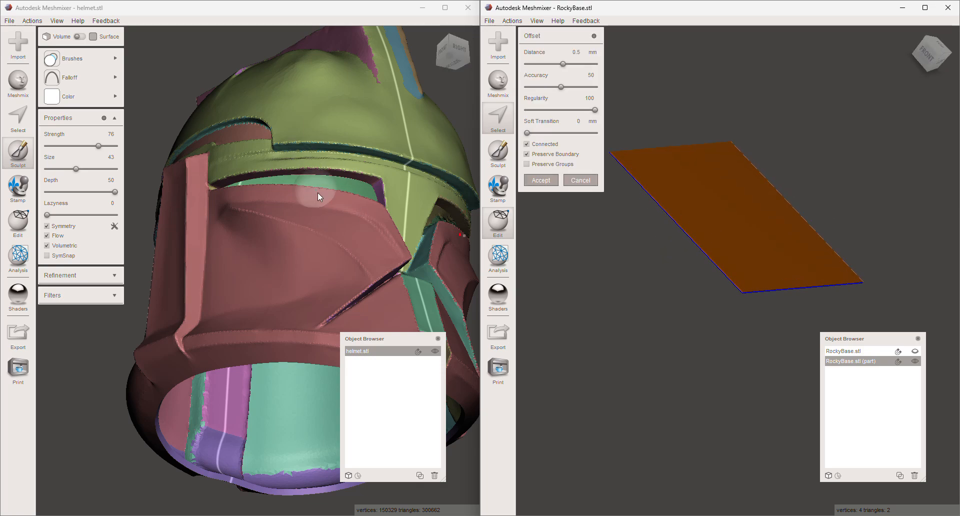
right_drag(821, 198, 859, 208)
scroll(632, 203, up, 3)
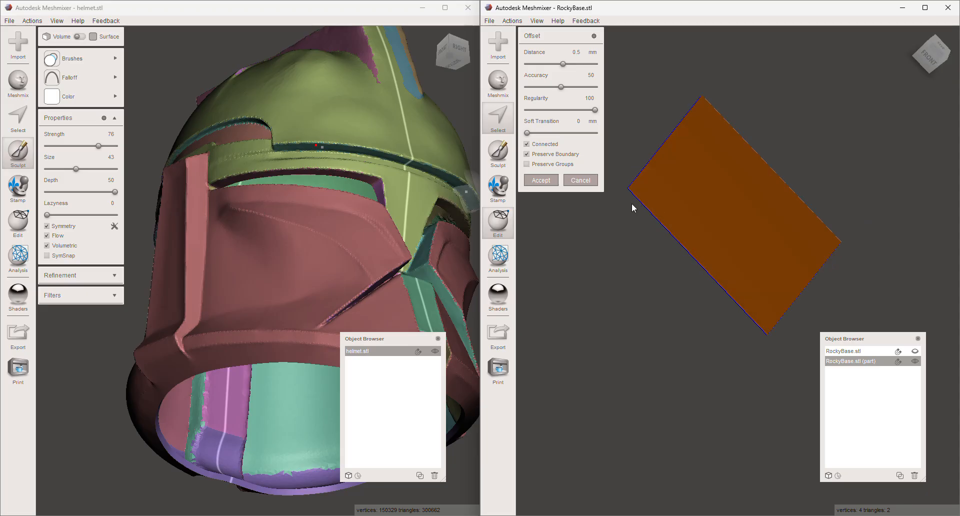
right_drag(654, 205, 771, 165)
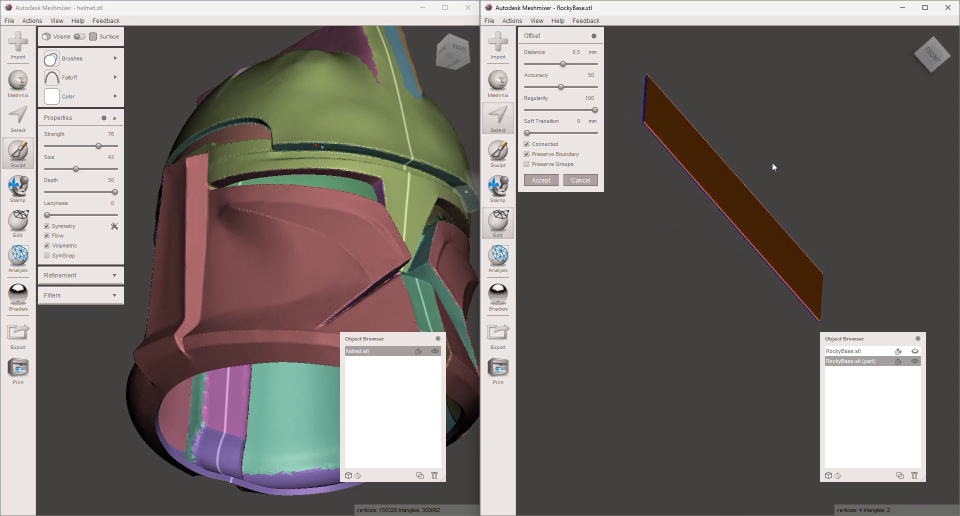
scroll(655, 136, up, 5)
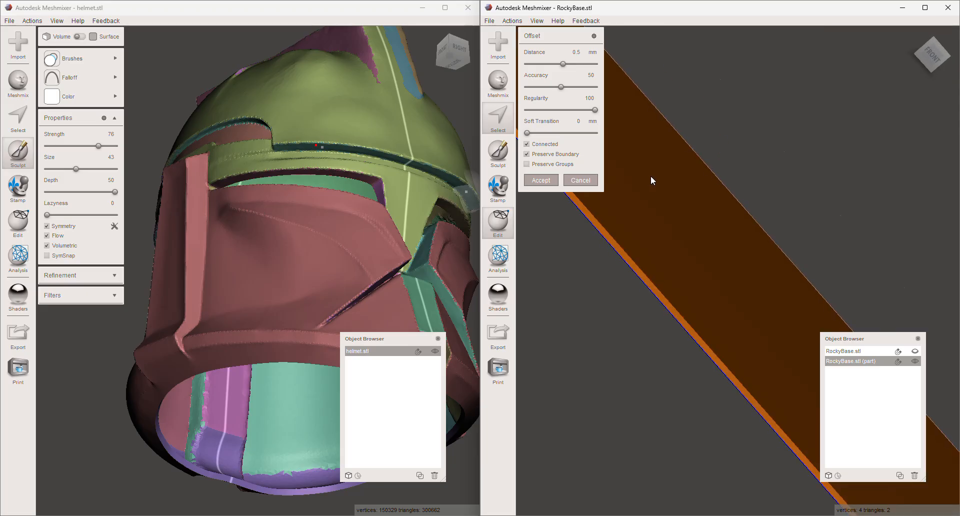
- Set the offset distance to 5 mm and the accuracy to 100, and increase the distance to 7.68 mm
click(575, 52)
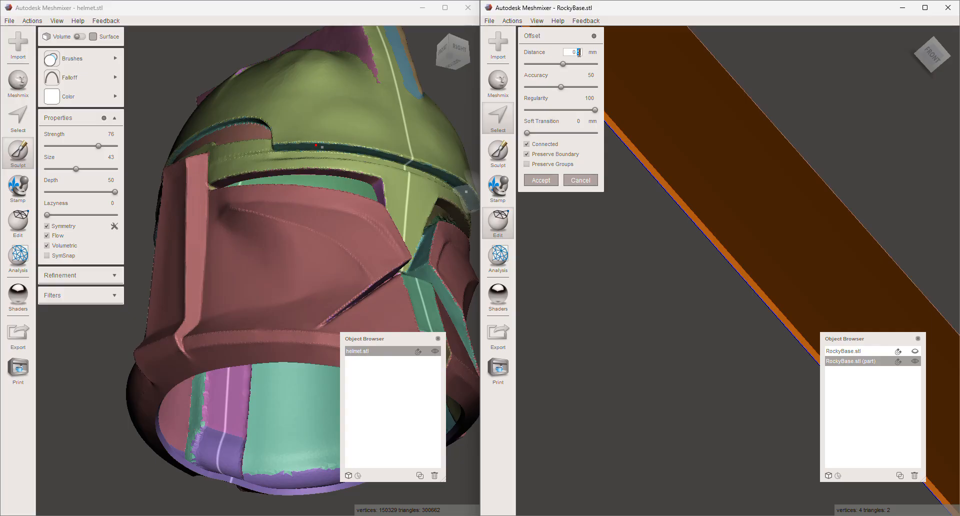
text(5)
key(Return)
right_drag(721, 153, 726, 177)
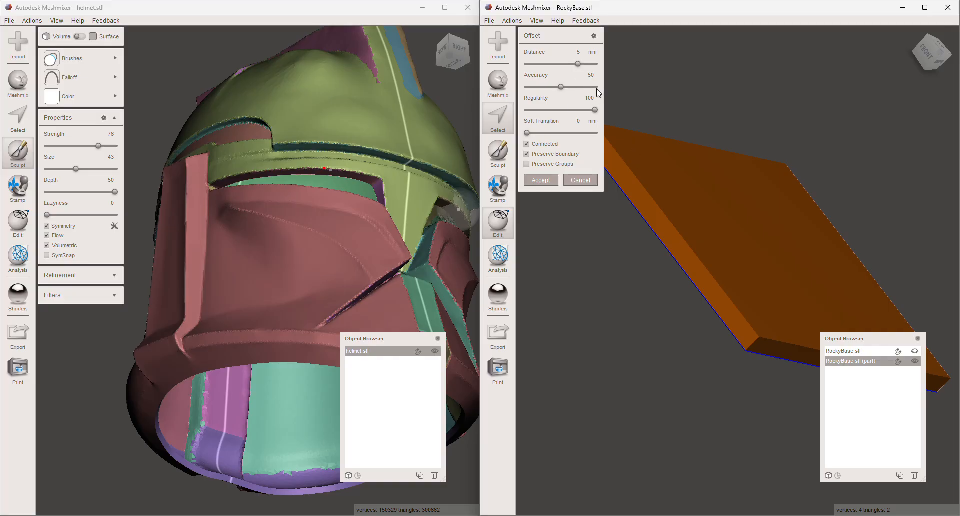
click(588, 65)
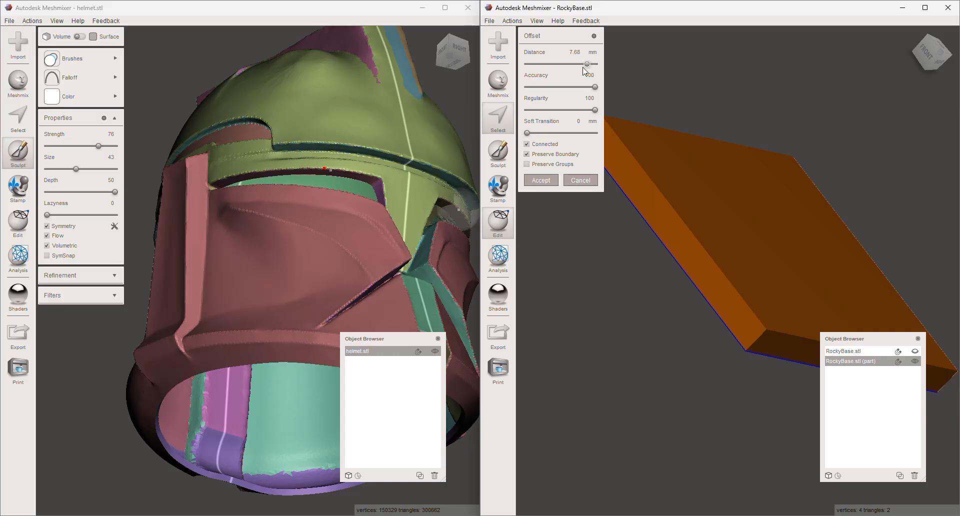
- Select the inner dome surface through the helmet's bottom opening and delete it
right_drag(366, 154, 350, 199)
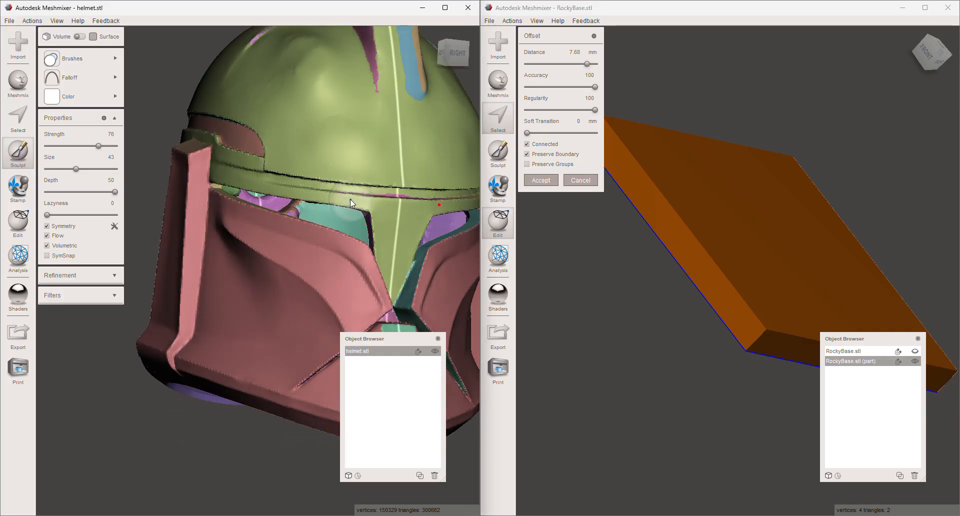
click(19, 121)
right_drag(340, 265, 381, 140)
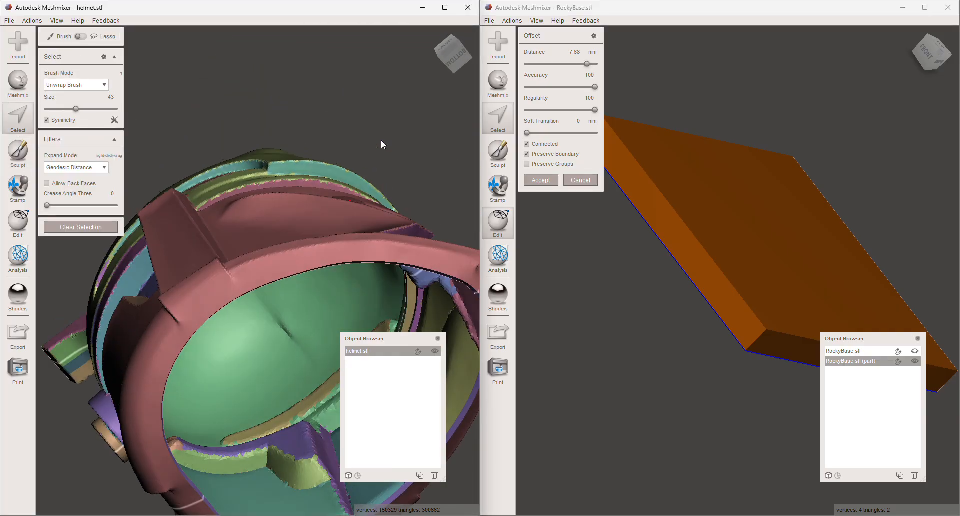
click(317, 284)
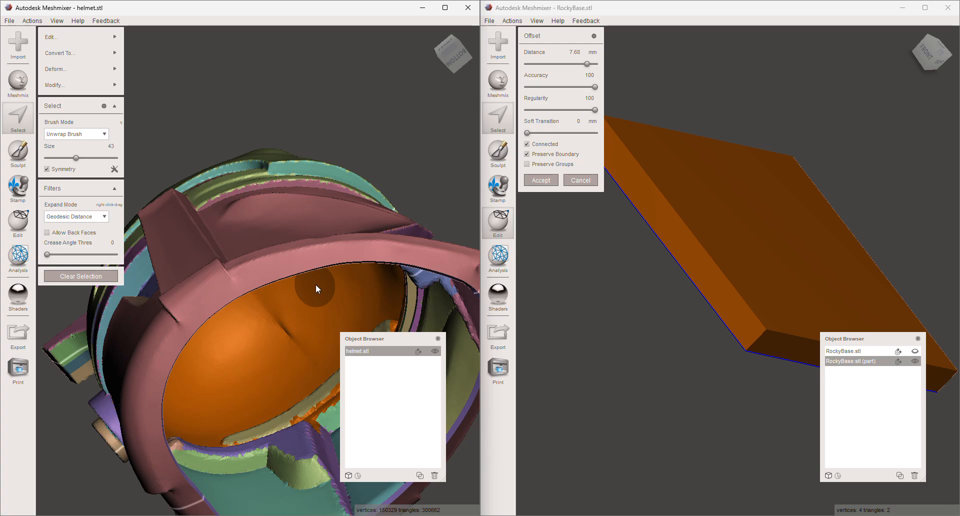
key(Delete)
- Select the helmet's outer dome surface, and examine its back side and the surrounding inner parts from below
right_drag(331, 284, 264, 429)
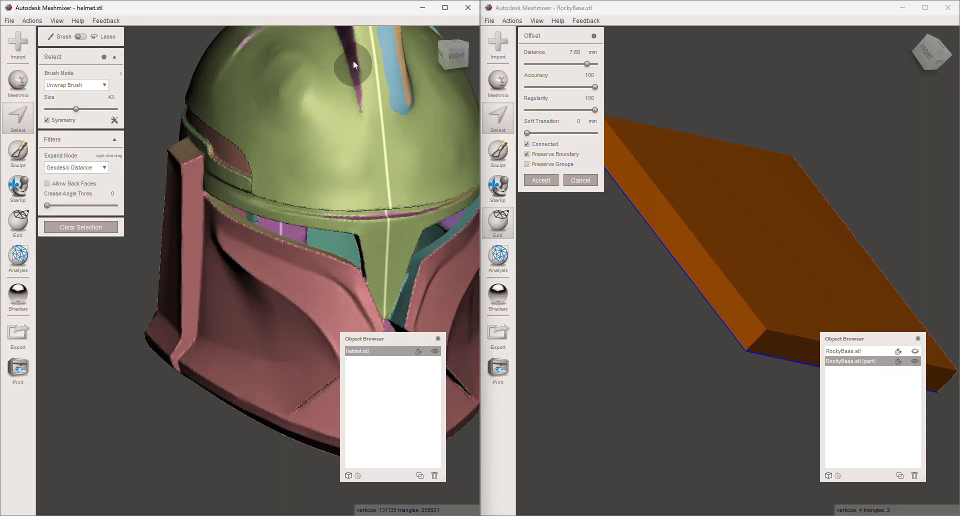
click(297, 109)
double_click(297, 109)
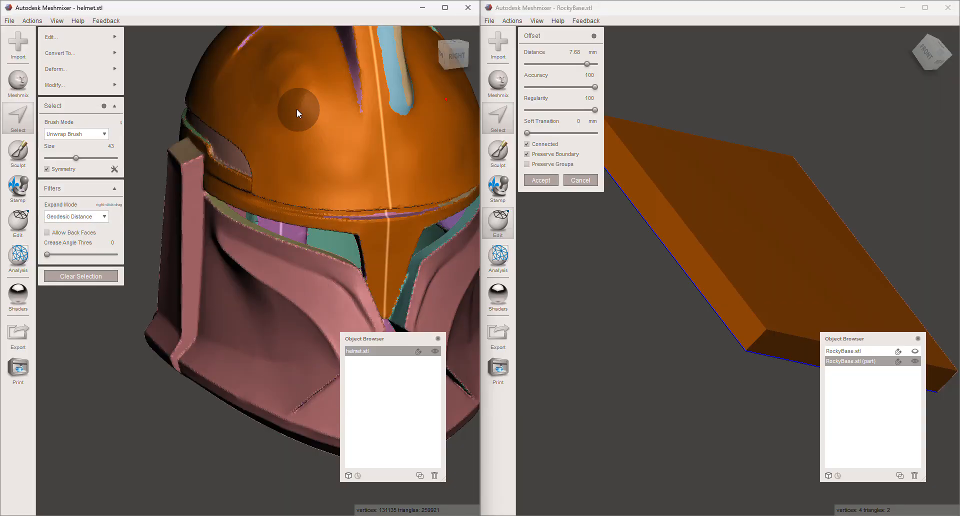
mouse_move(88, 40)
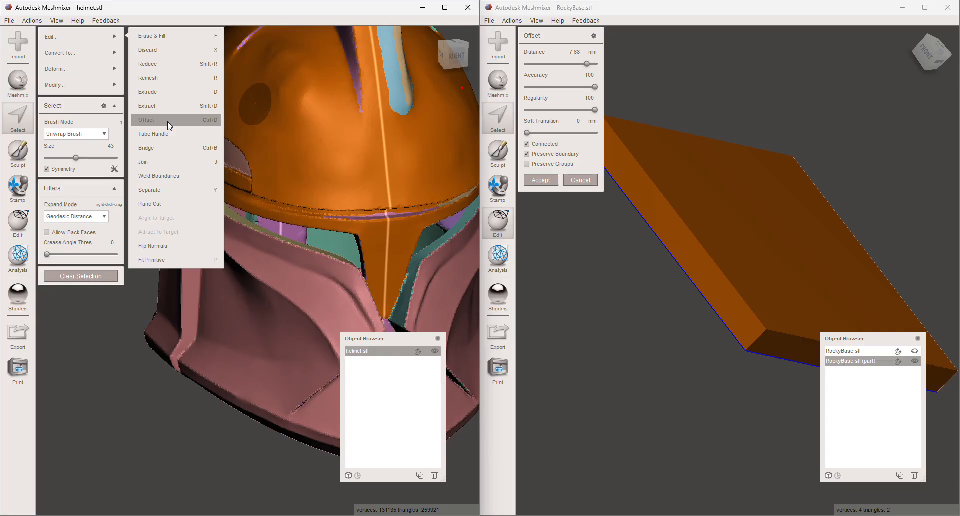
right_drag(312, 131, 342, 40)
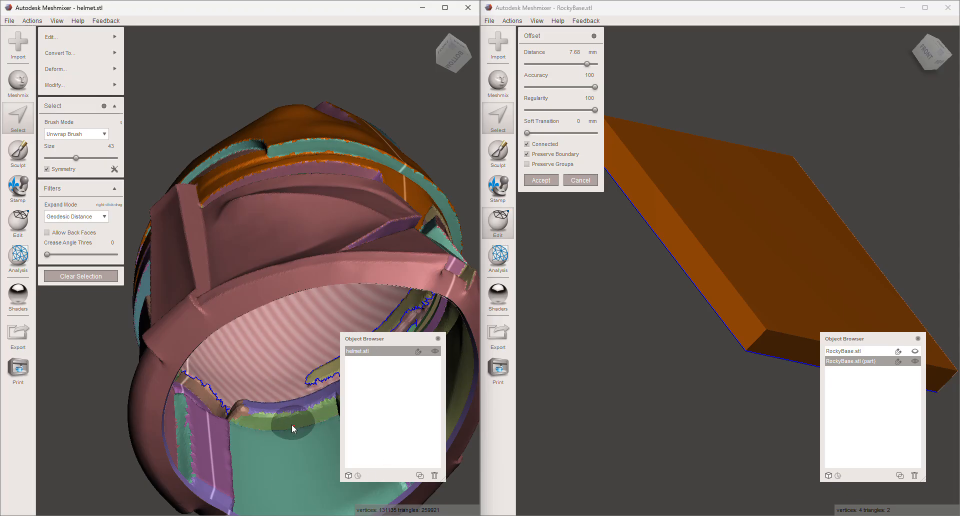
right_drag(292, 424, 250, 426)
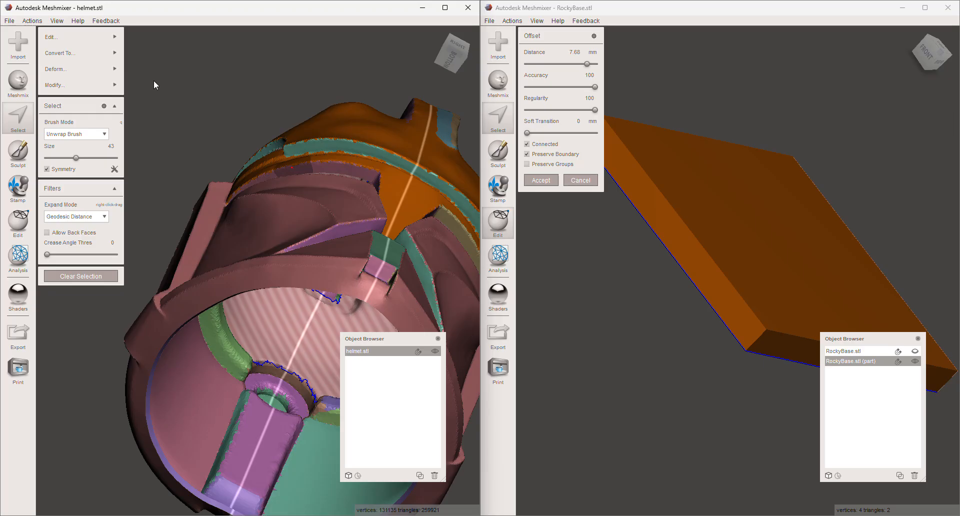
right_drag(382, 228, 375, 247)
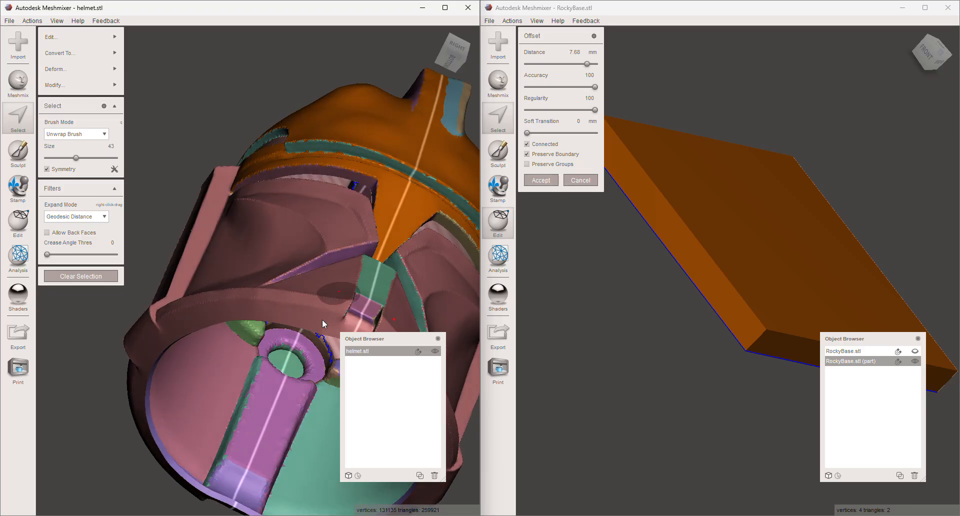
scroll(167, 455, up, 4)
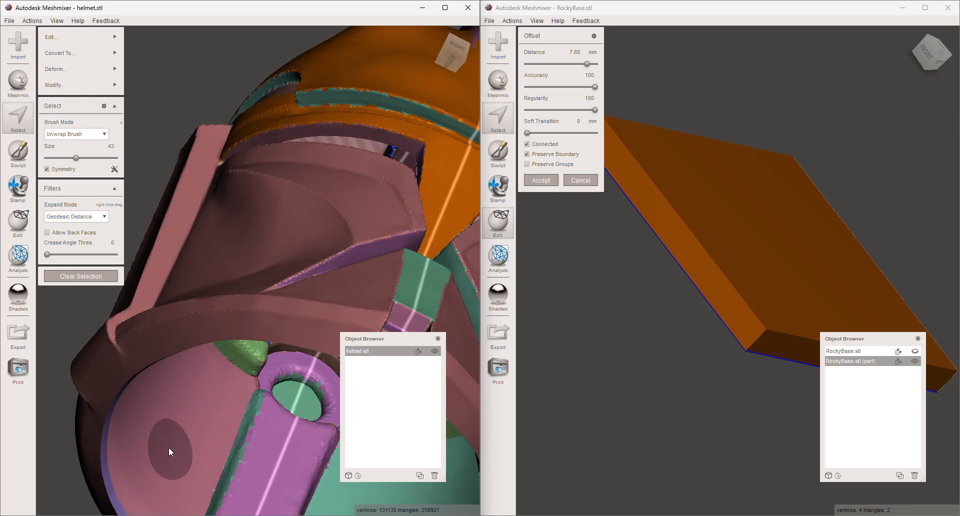
- Examine the helmet's lower rim and inner surfaces up close, and return to an overall view of its outside
right_drag(169, 447, 205, 373)
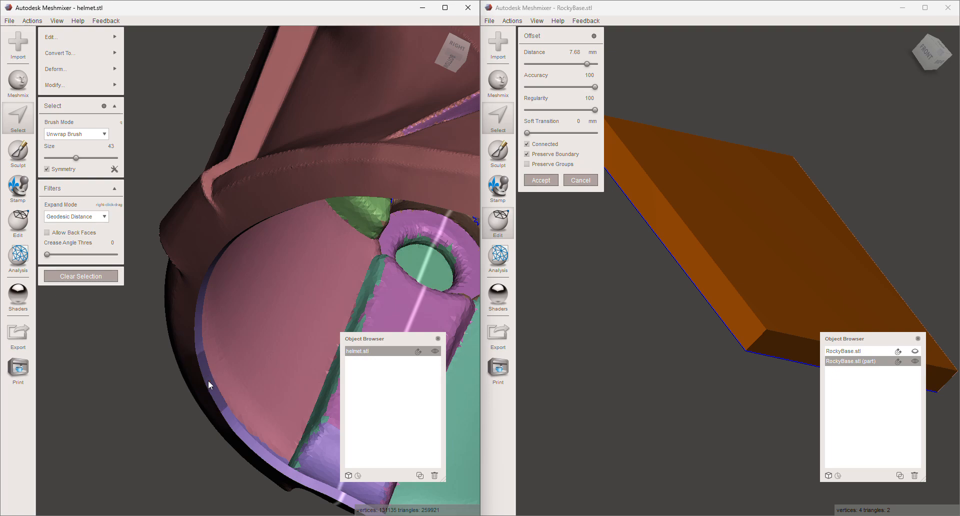
right_drag(241, 330, 377, 340)
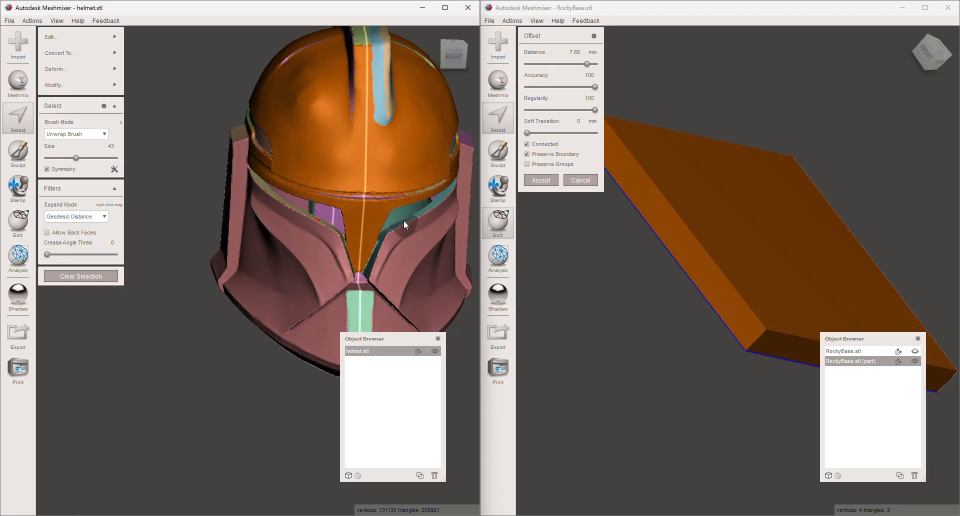
right_drag(397, 215, 382, 248)
- Accept the Offset on the separated top face of the base, and examine the thickened plate from its side
right_drag(641, 305, 618, 343)
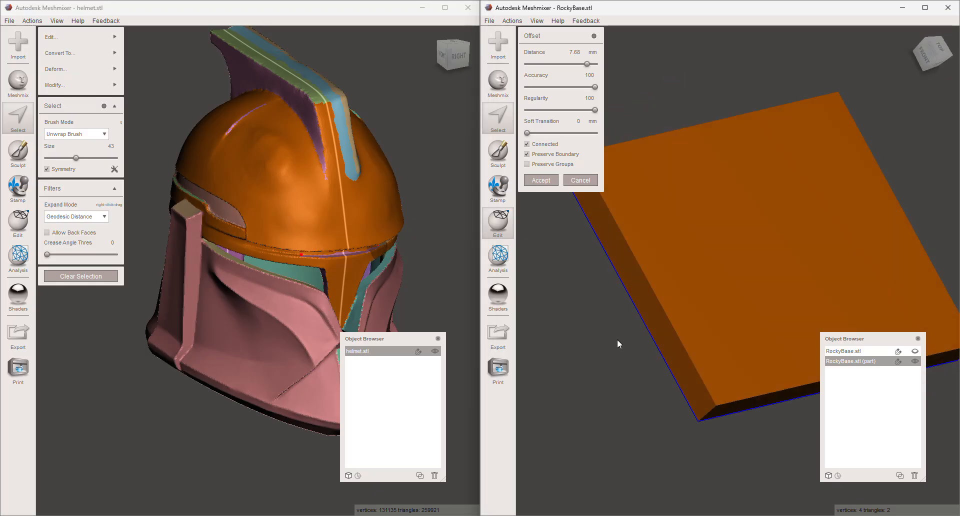
click(542, 181)
right_drag(727, 272, 788, 248)
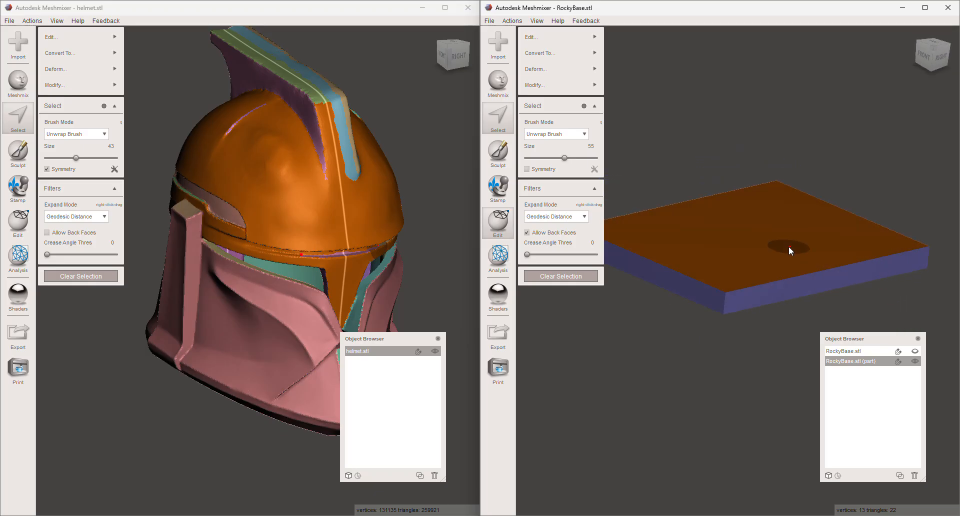
- Start exporting the thickened plate as a mesh file, and cancel the export without saving
click(498, 336)
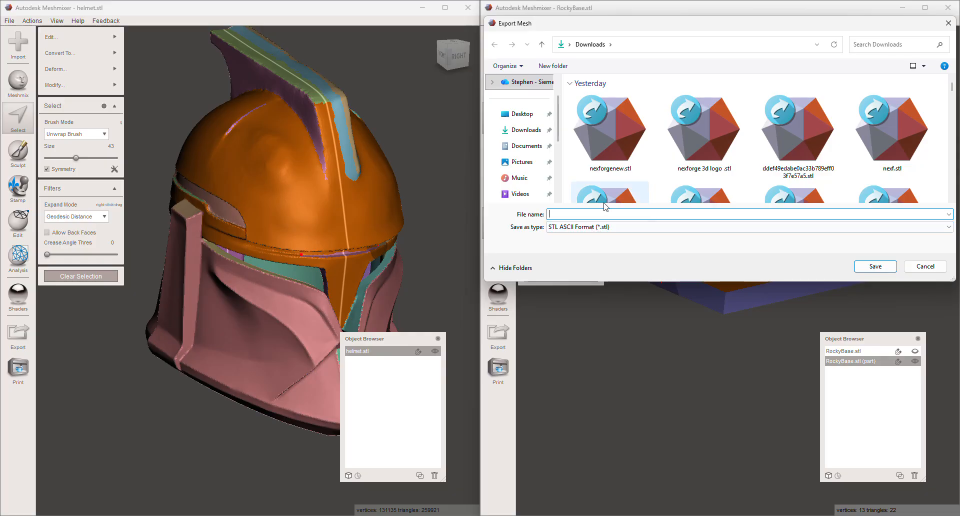
click(925, 267)
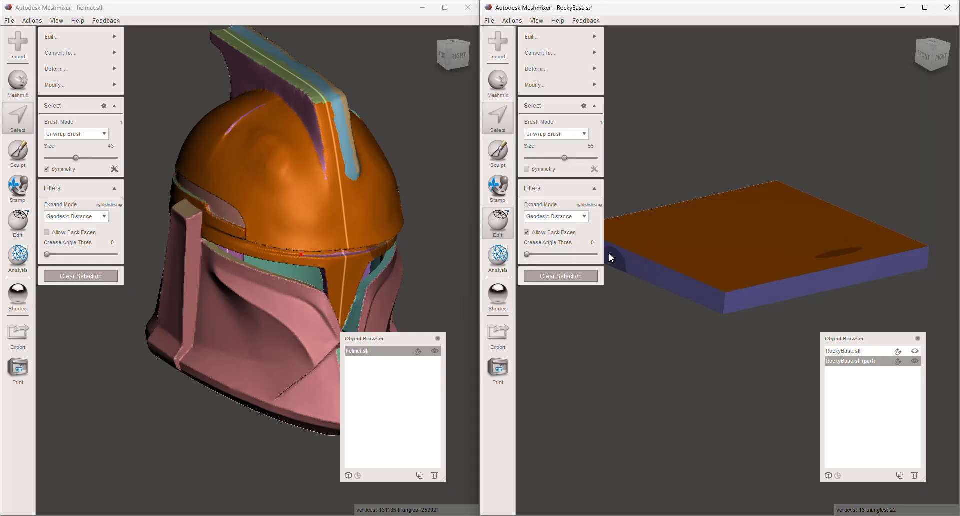